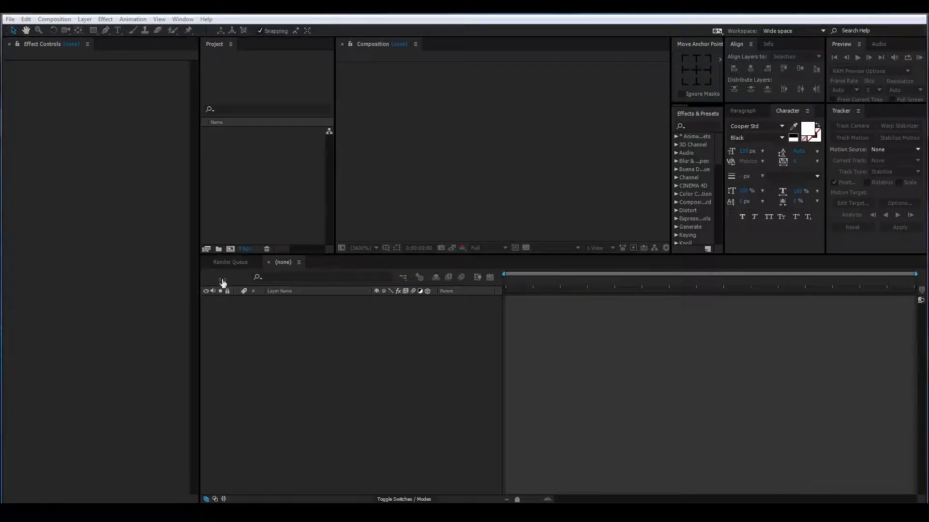
Step: Create a composition with the HDV/HDTV 720 25 preset and add a full-frame white solid layer
click(230, 249)
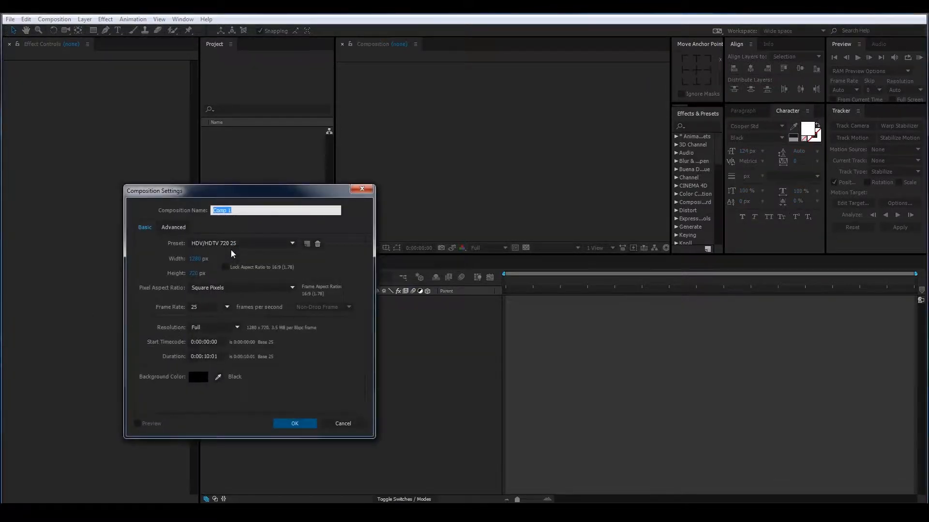
click(291, 424)
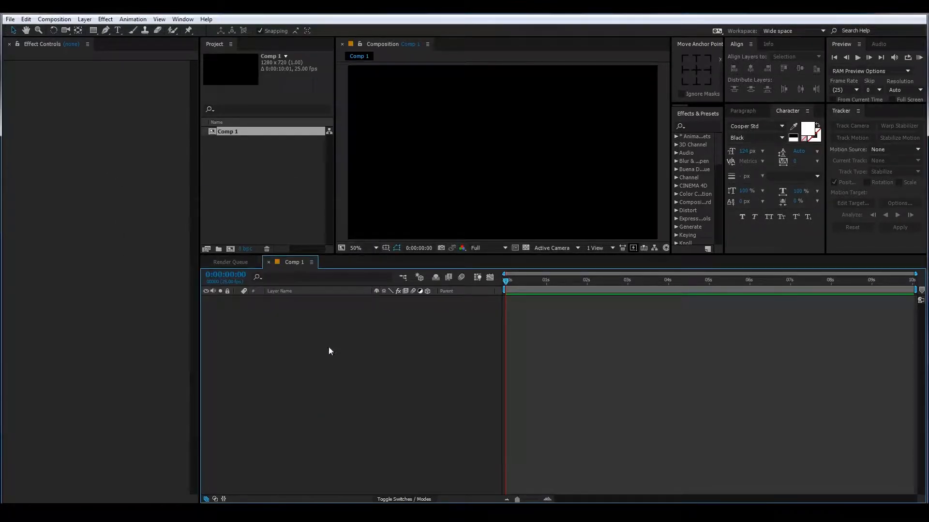
right_click(328, 346)
mouse_move(336, 353)
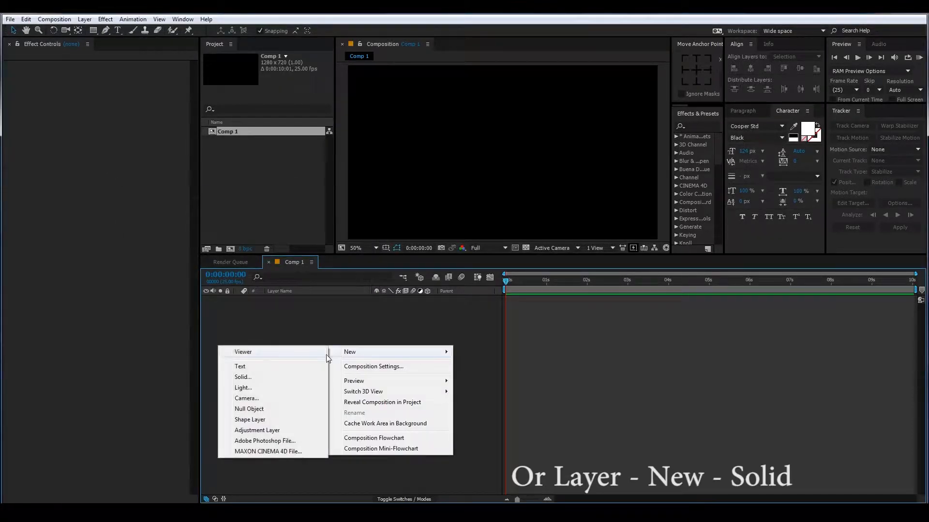
click(283, 378)
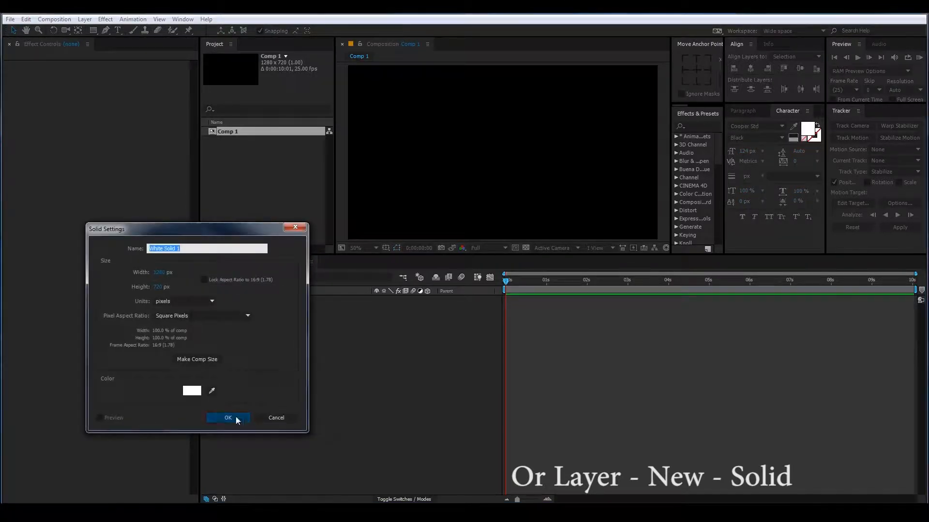
click(230, 418)
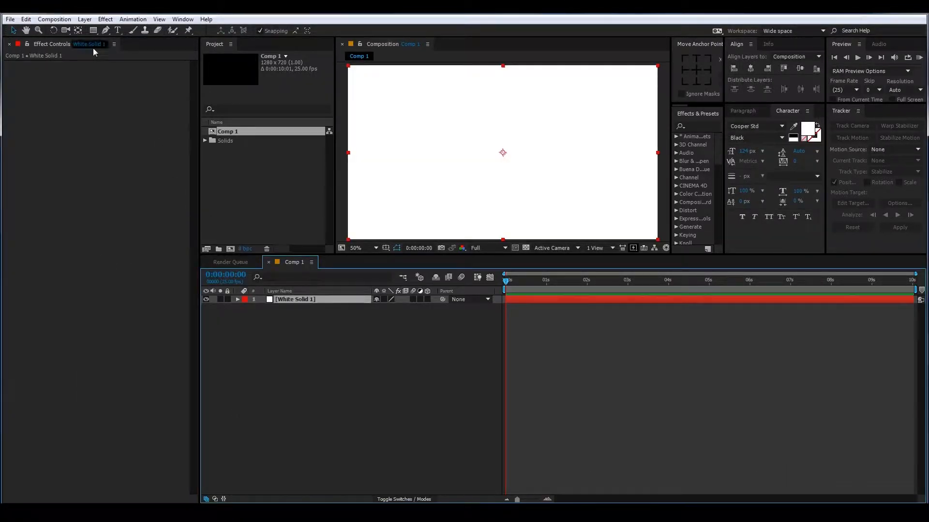
Step: Apply the Video Copilot Element effect to the white solid
click(105, 19)
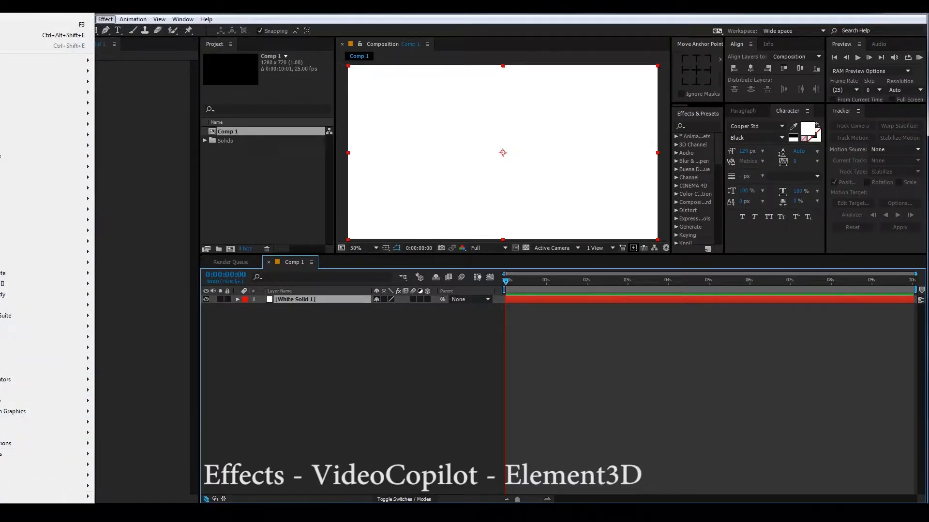
scroll(44, 290, down, 2)
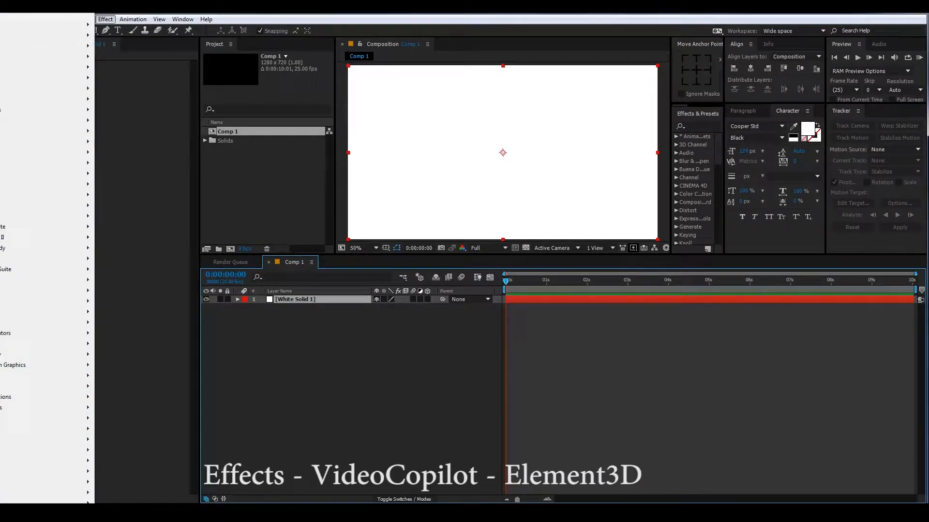
mouse_move(49, 501)
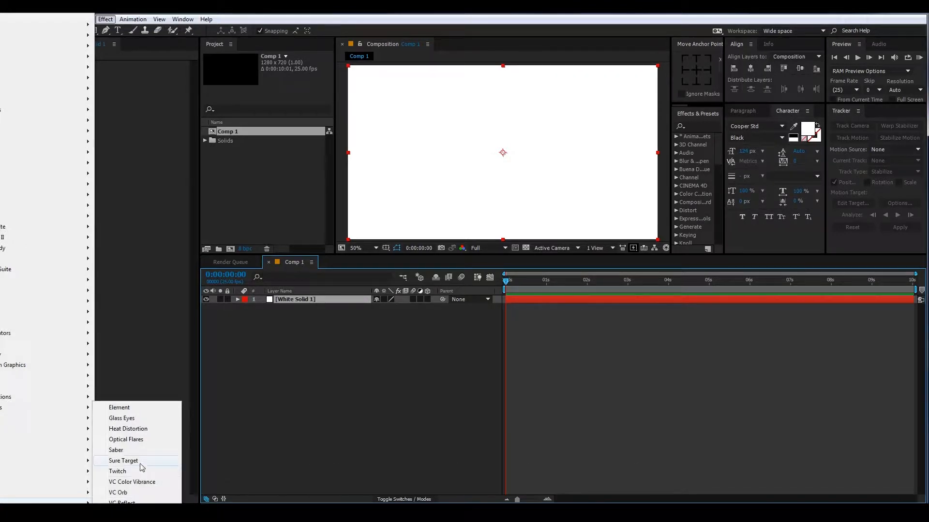
click(128, 409)
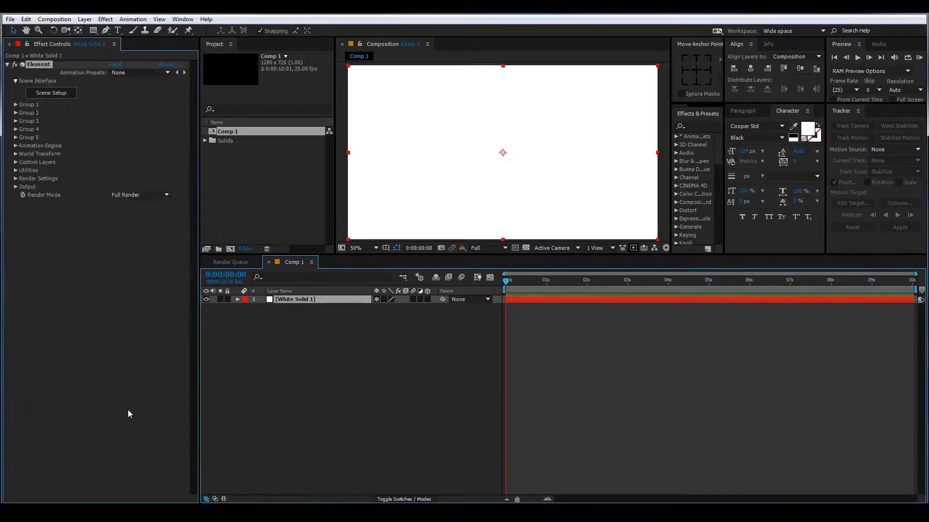
Step: Open the Element scene setup and add a box primitive to the scene
click(47, 93)
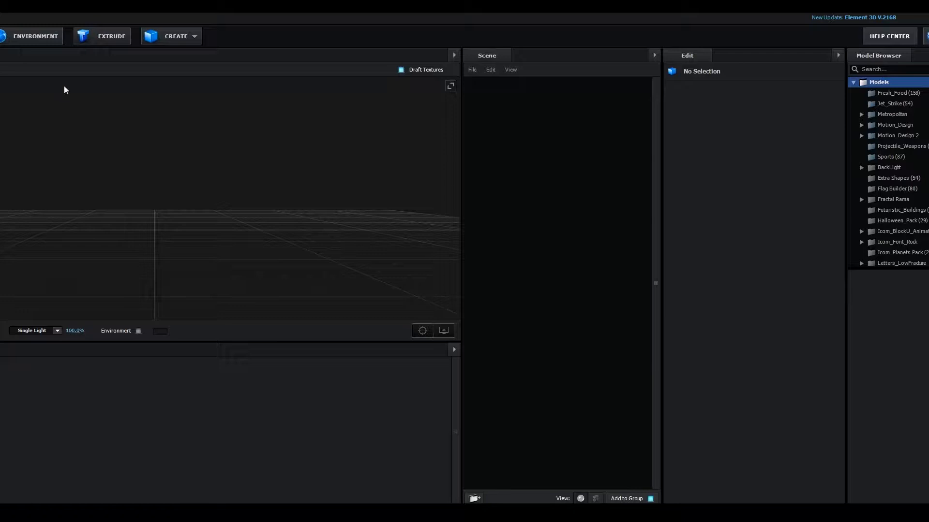
click(170, 37)
click(155, 59)
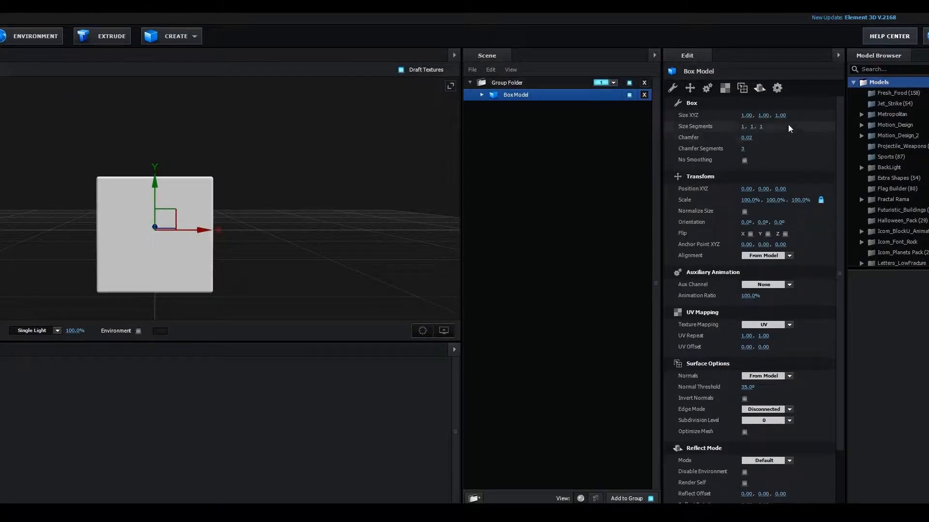
Step: Turn the box into a thin panel with Z size 0.05, chamfer 0.00 and Bottom alignment
drag(782, 117, 739, 126)
drag(373, 162, 323, 174)
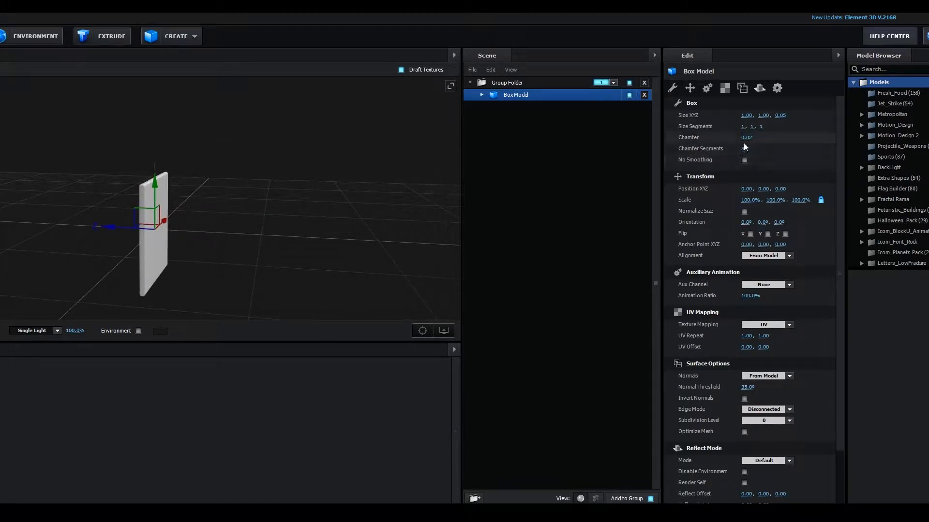
drag(707, 139, 703, 140)
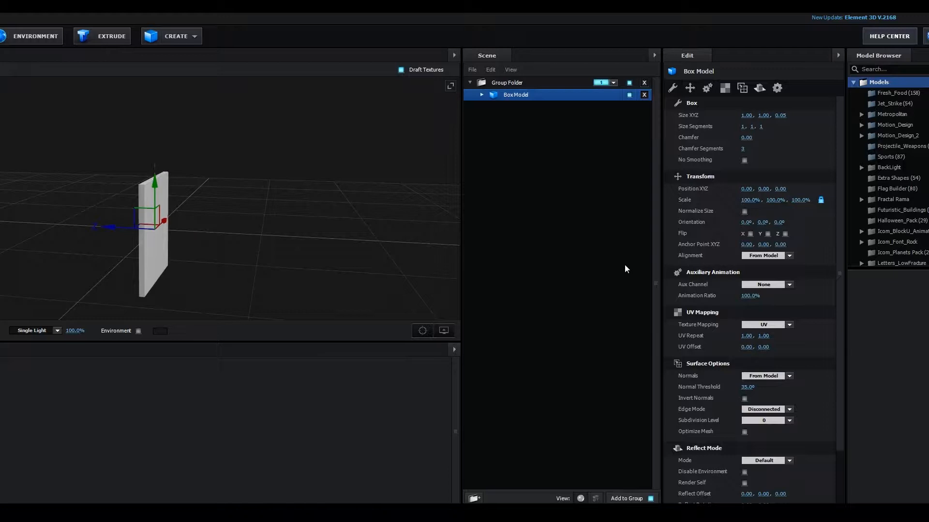
click(755, 257)
click(768, 290)
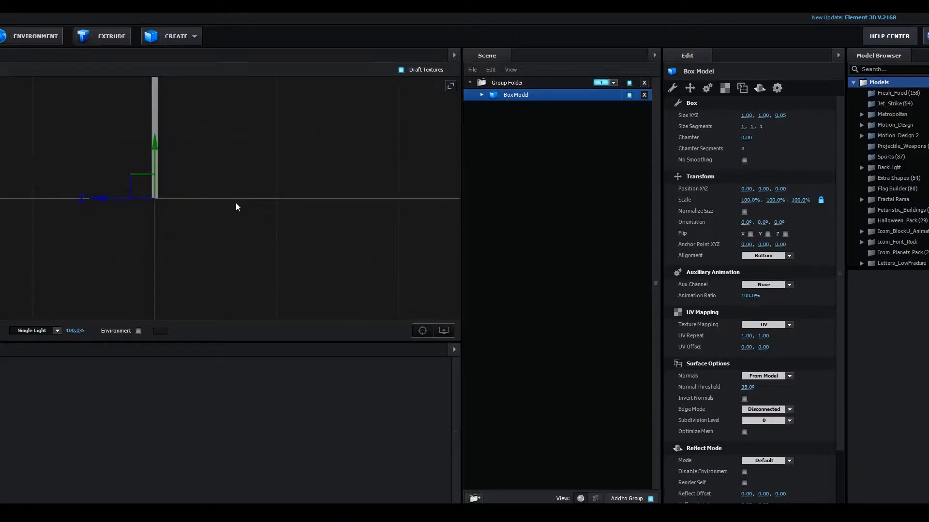
Step: Duplicate the thin box panel five times to get six identical panels
middle_drag(246, 165, 248, 224)
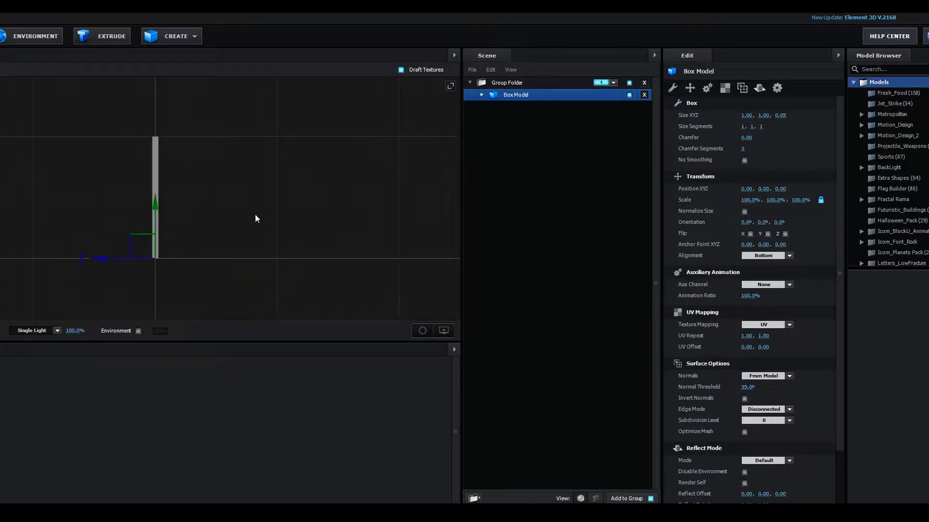
right_click(547, 95)
click(575, 141)
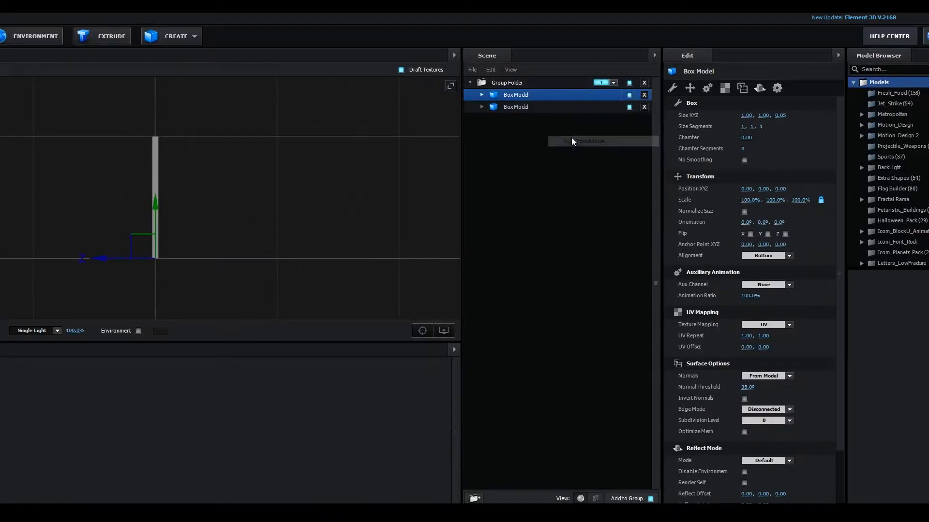
right_click(557, 96)
click(581, 141)
right_click(542, 95)
click(573, 139)
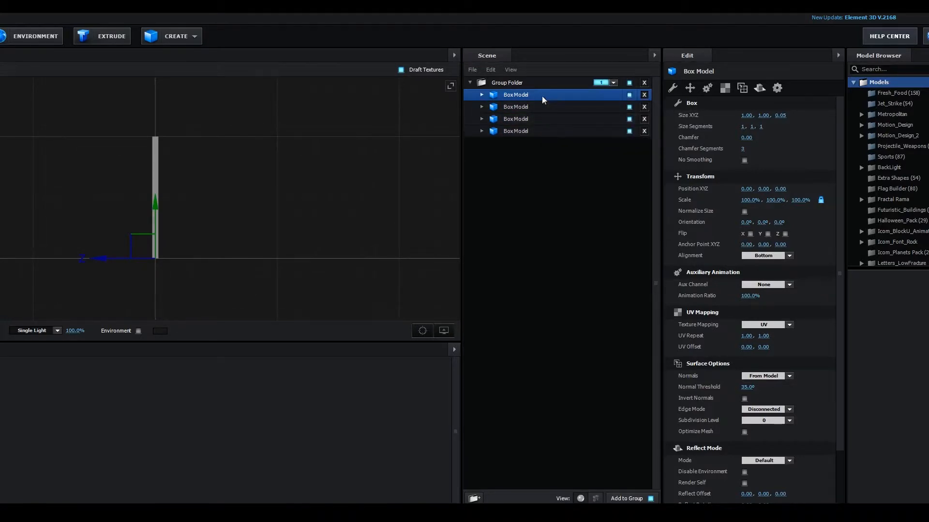
right_click(542, 94)
click(566, 140)
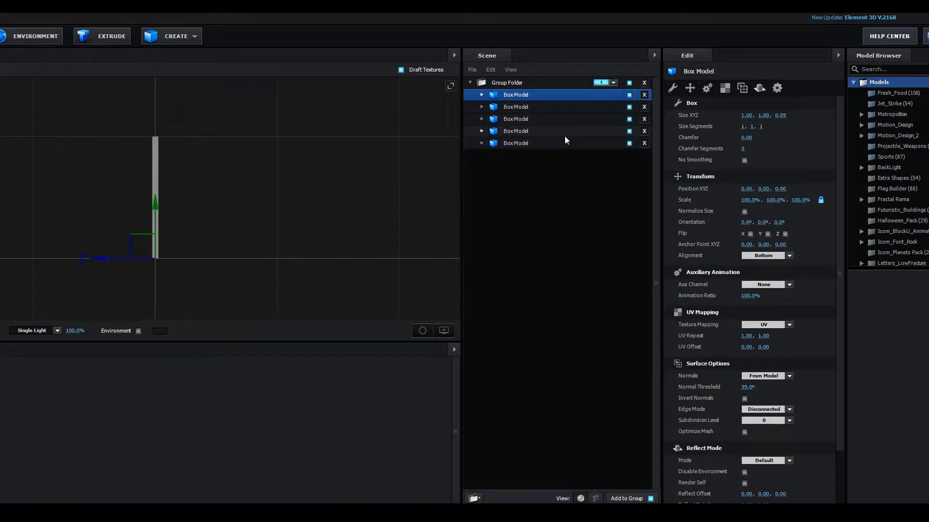
right_click(553, 96)
click(570, 141)
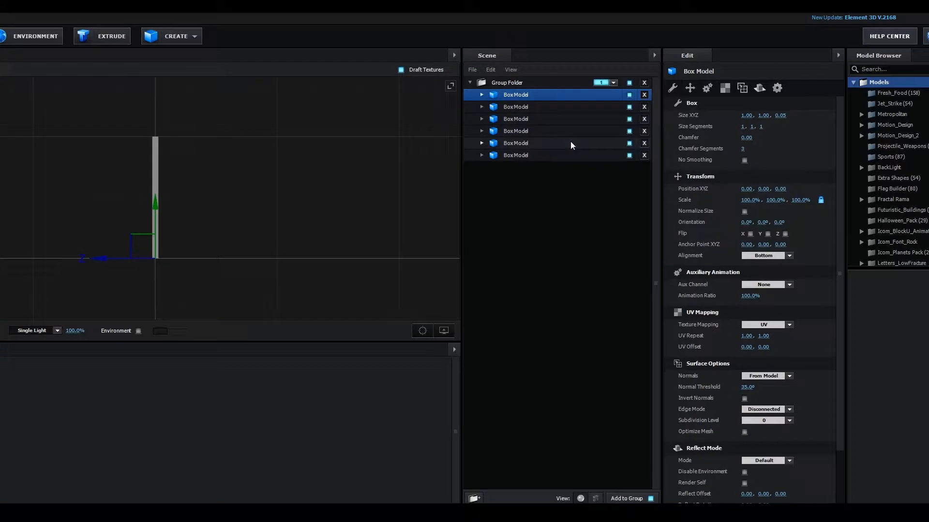
Step: Rotate the last panel in the scene list 90° around Y and move it to about -0.47 on X
click(558, 155)
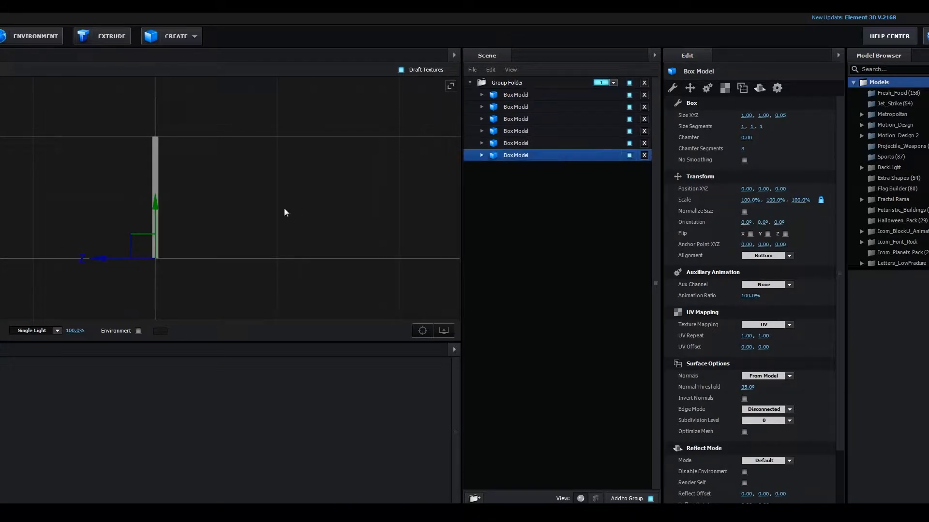
key(e)
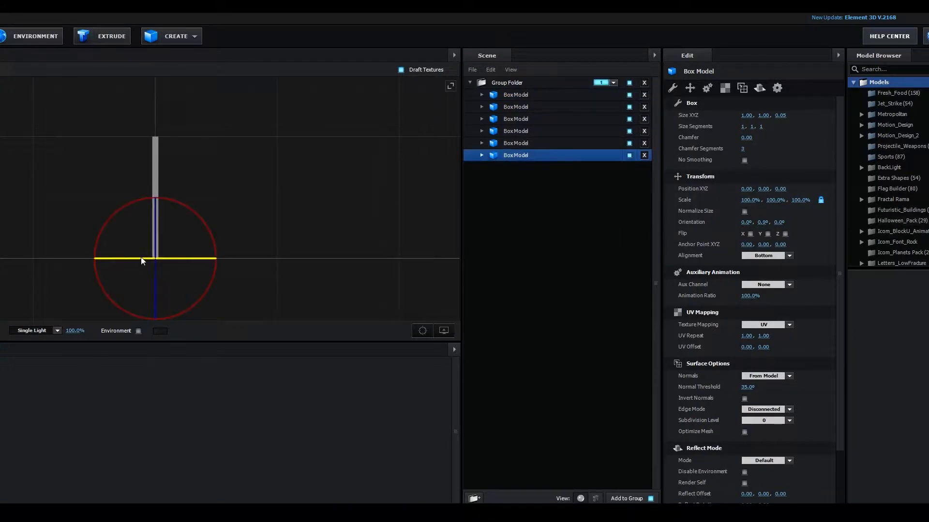
shift+drag(142, 259, 290, 262)
drag(44, 121, 0, 169)
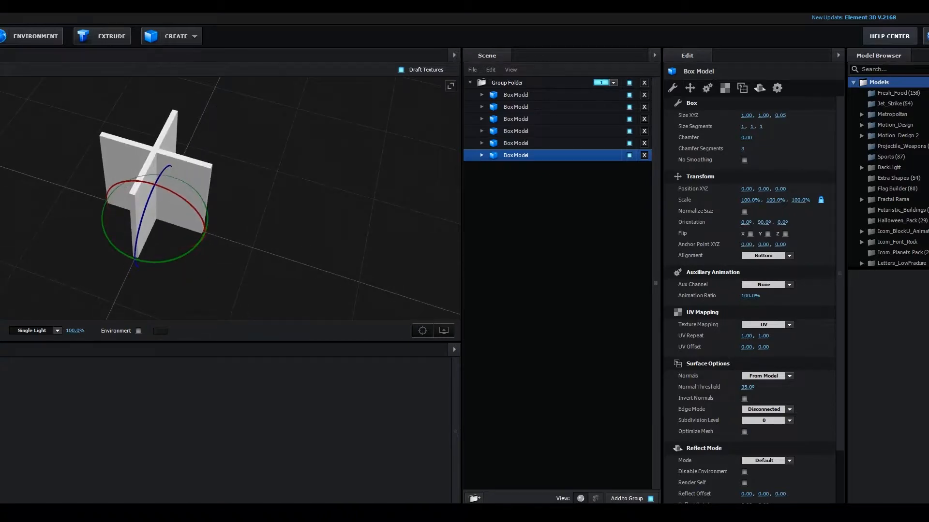
key(w)
drag(177, 184, 162, 220)
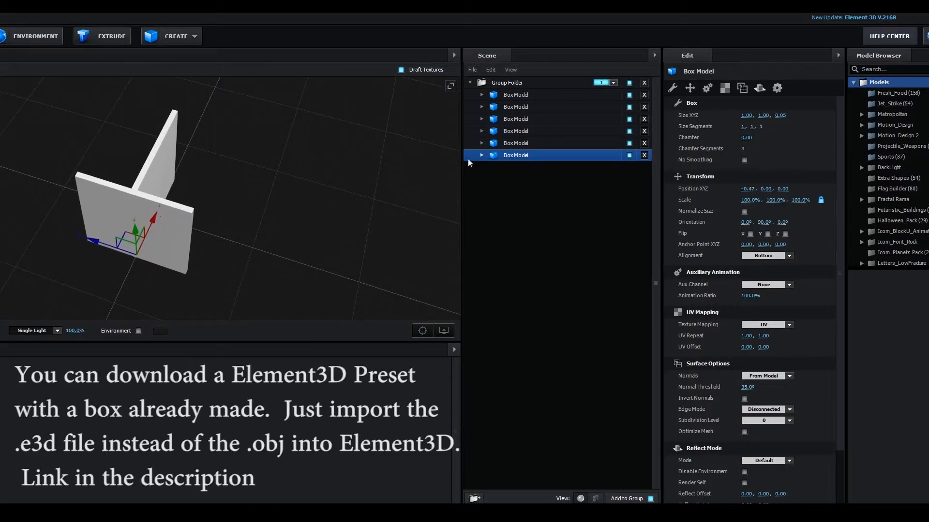
Step: Rotate the fifth panel 90° around Y and move it along X to form the opposite side wall
click(485, 145)
key(e)
shift+drag(157, 262, 290, 242)
key(w)
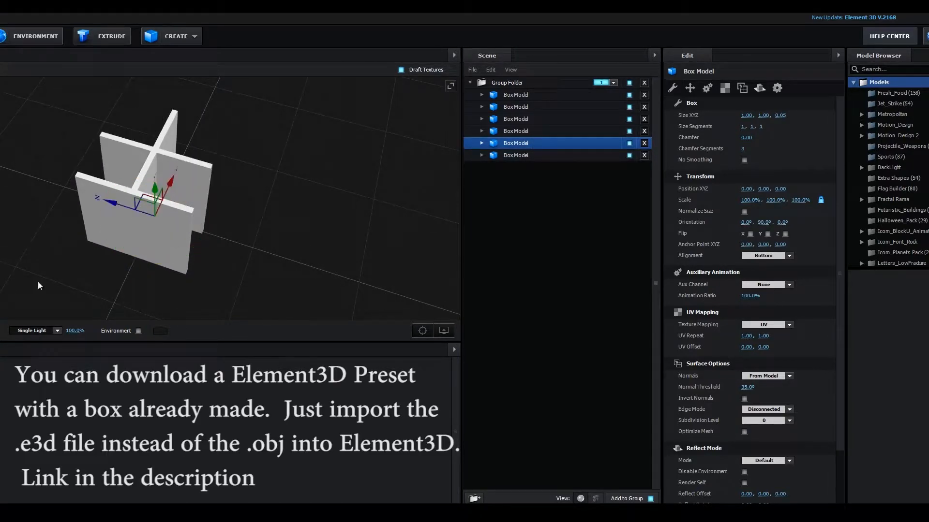
drag(173, 181, 190, 146)
drag(281, 140, 211, 174)
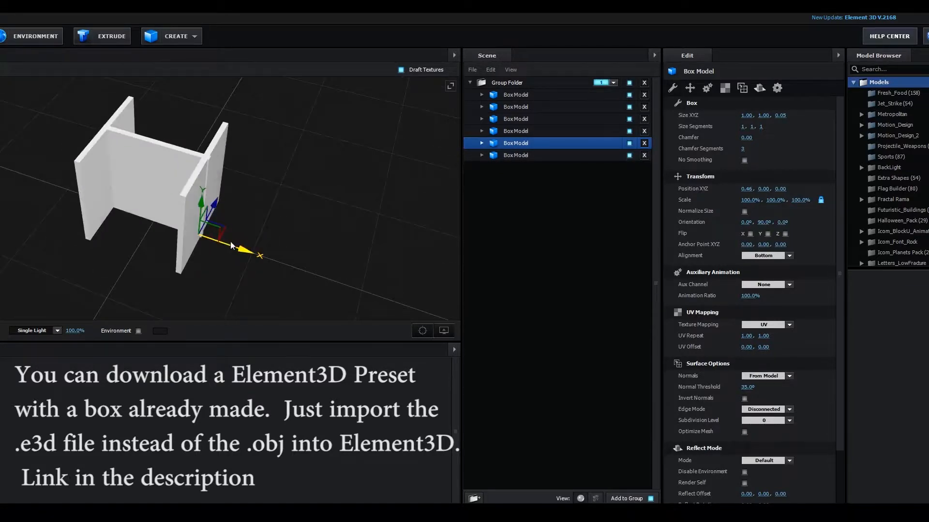
drag(245, 249, 248, 250)
Step: Move the fourth panel to about -0.49 and the third to about 0.47 on Z as front and back walls
click(537, 131)
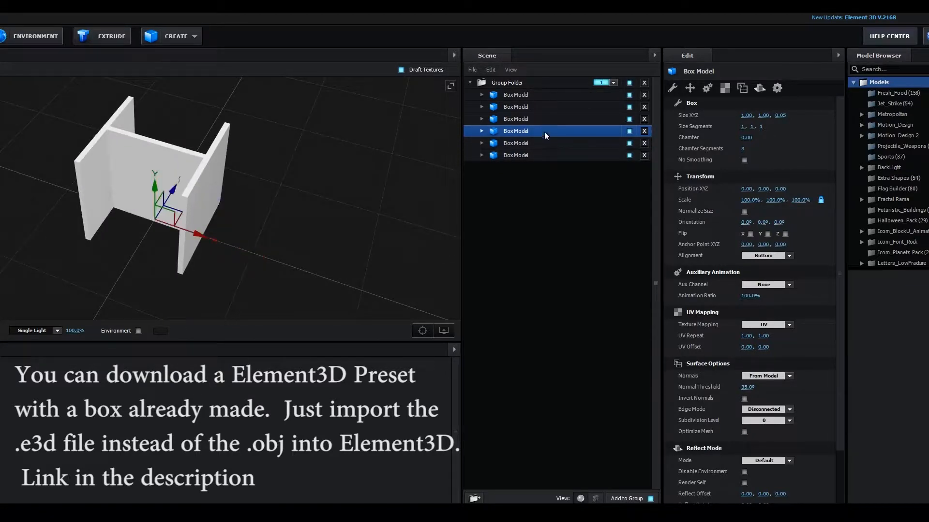
drag(171, 189, 156, 224)
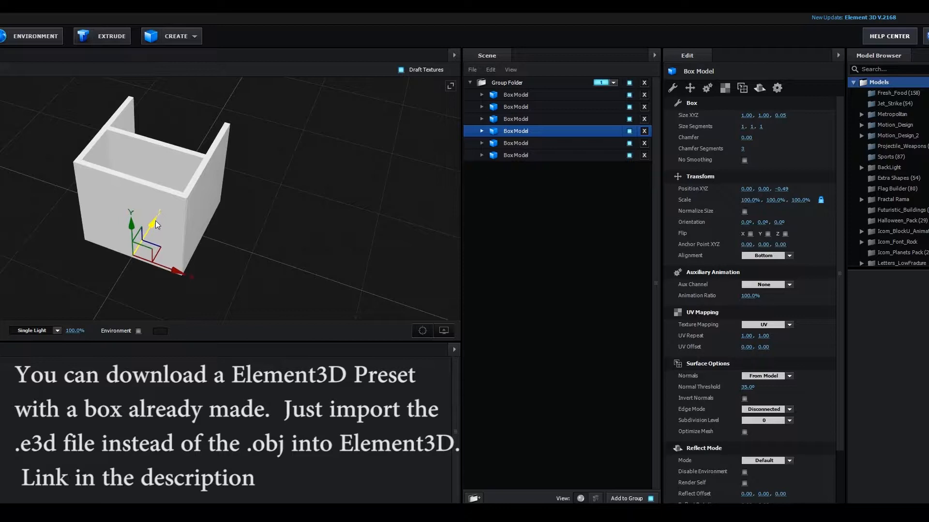
click(547, 119)
drag(174, 189, 203, 162)
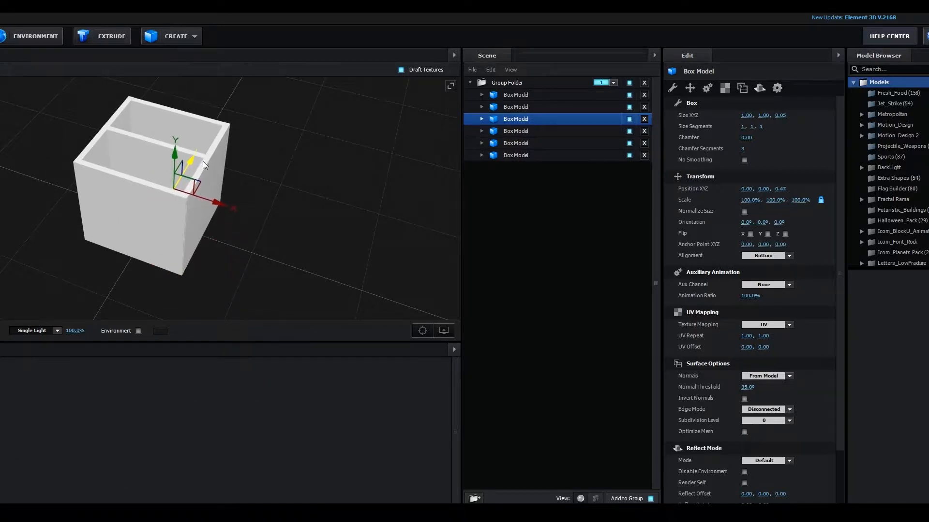
Step: Rotate the second panel flat and position it between the walls as the floor of the box
click(533, 107)
drag(271, 211, 405, 199)
click(1, 330)
shift+drag(195, 195, 264, 196)
click(1, 331)
drag(2, 261, 20, 176)
drag(109, 237, 60, 240)
drag(402, 154, 356, 203)
Step: Rotate the first panel flat and move it onto the top of the walls as the lid
click(549, 95)
click(1, 331)
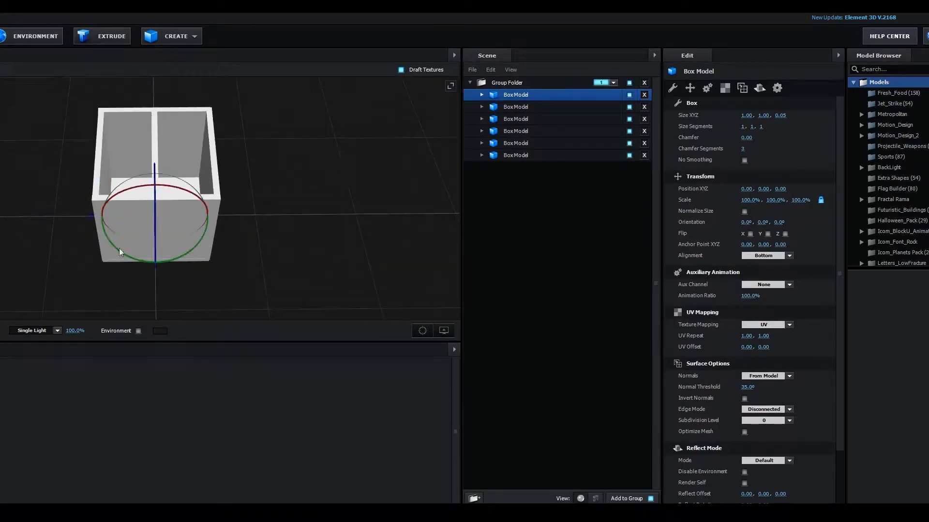
shift+drag(195, 194, 284, 198)
click(1, 331)
drag(118, 218, 66, 227)
drag(101, 191, 72, 111)
drag(268, 205, 285, 180)
Step: Hide and show the third panel again to check the assembled box
click(531, 118)
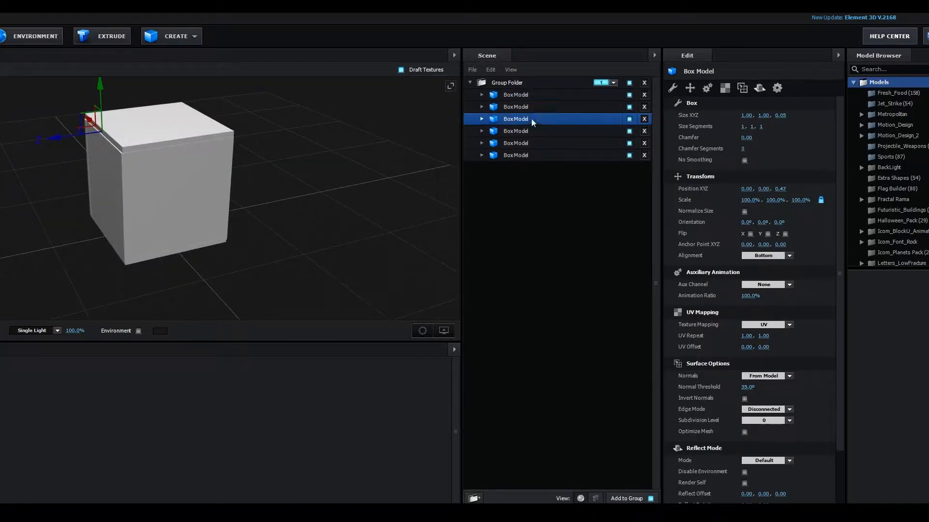
click(628, 118)
click(628, 118)
click(581, 106)
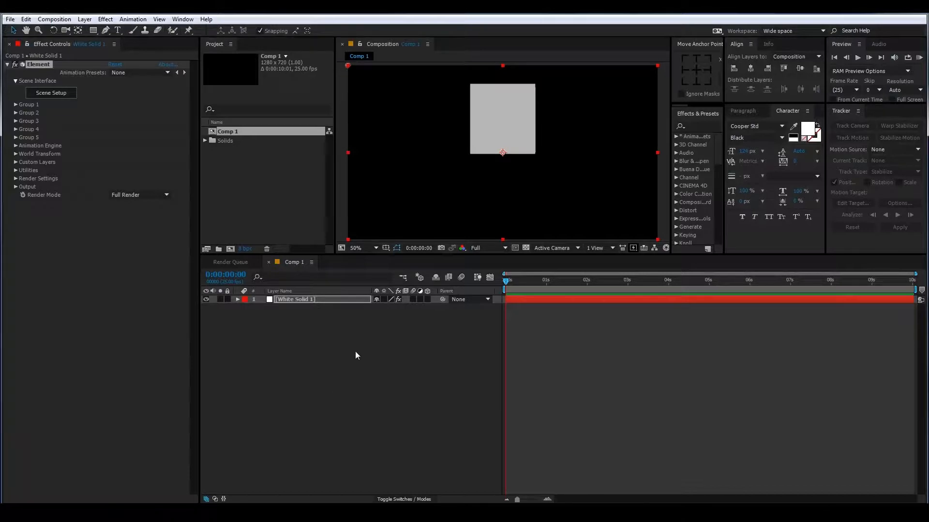
Step: Add a two-node camera with the 35mm preset to the composition
right_click(359, 343)
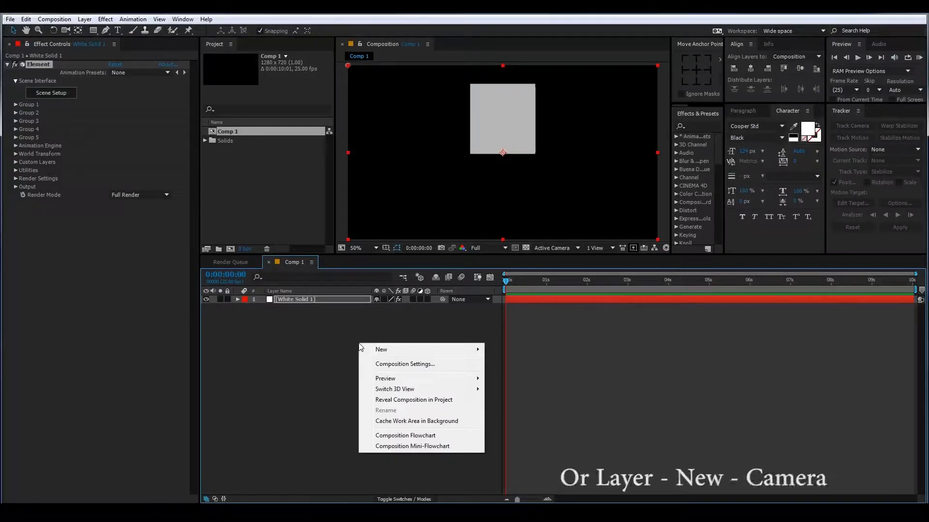
mouse_move(372, 350)
click(278, 396)
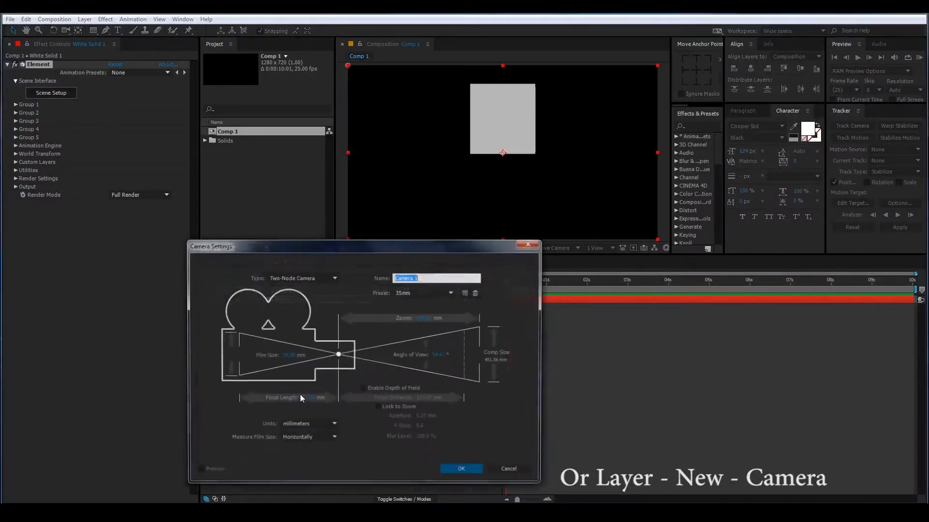
click(457, 469)
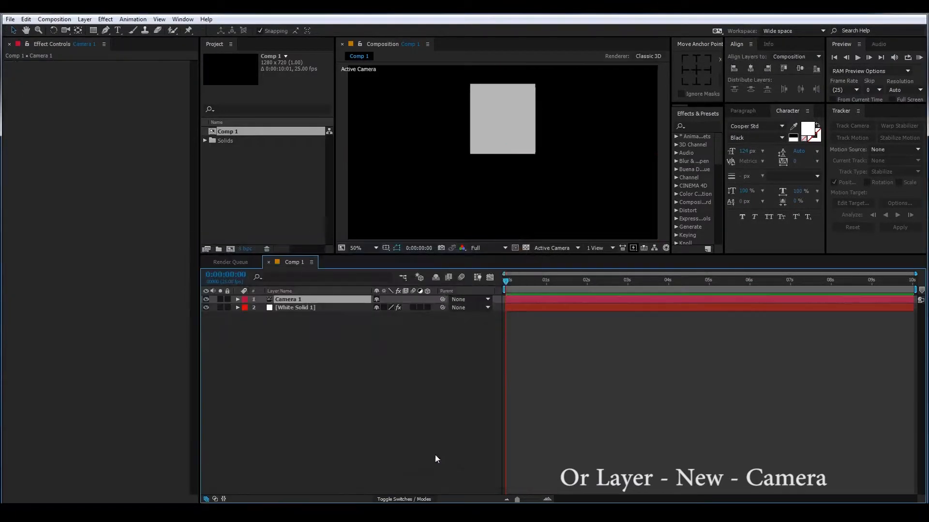
Step: Add a null object as the parent of Camera 1, and show the null's Position property while hiding its outline
right_click(373, 367)
mouse_move(392, 373)
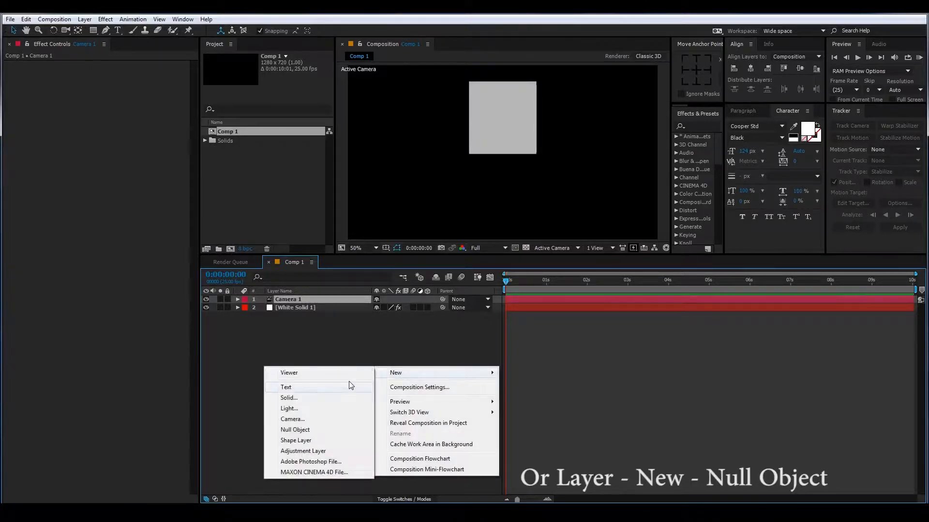
click(295, 429)
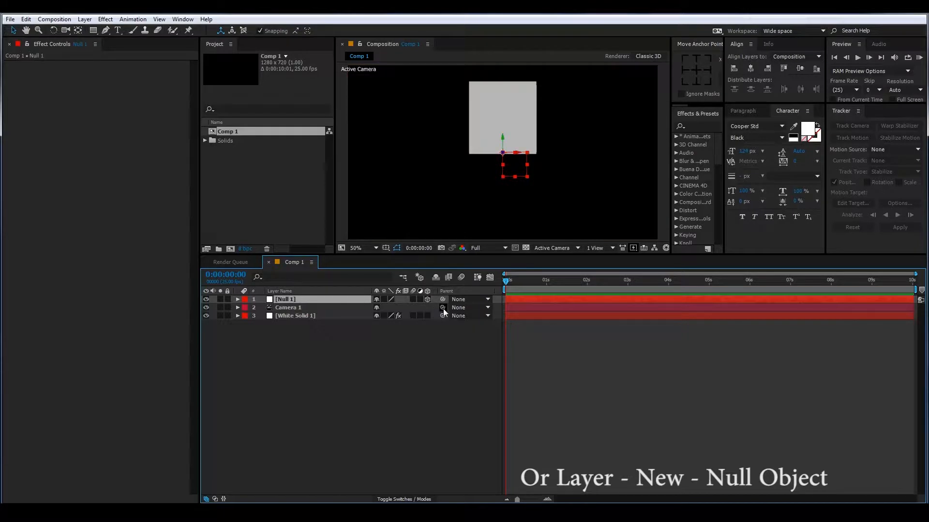
mouse_move(442, 307)
mouse_down()
mouse_move(346, 300)
mouse_move(406, 310)
mouse_move(268, 323)
mouse_up()
key(p)
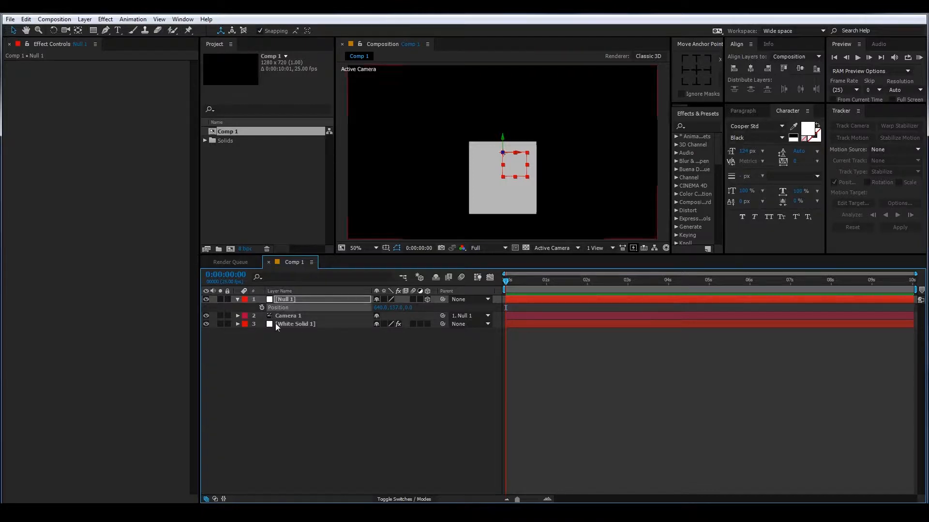
click(207, 299)
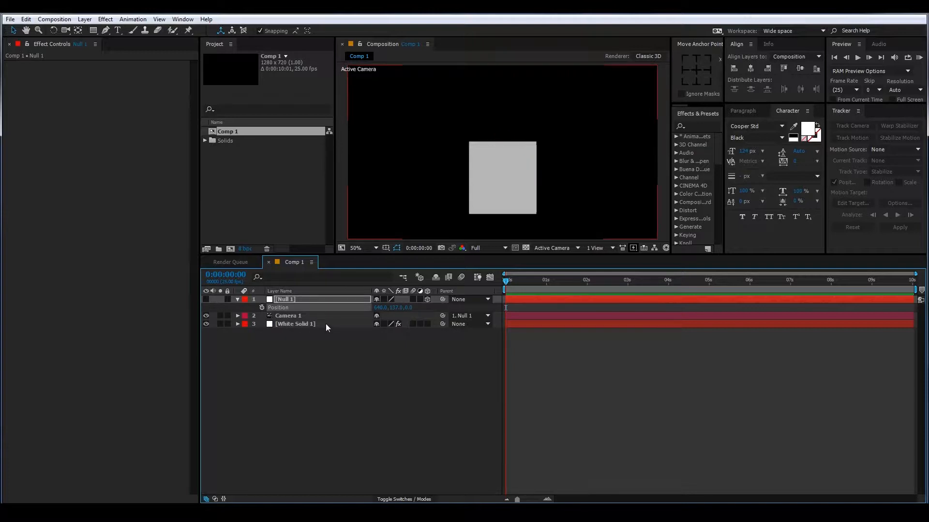
Step: Rotate Element Group 1 to about 14° on X and 33° on Y, and move the null back to about -476 in Z
click(325, 324)
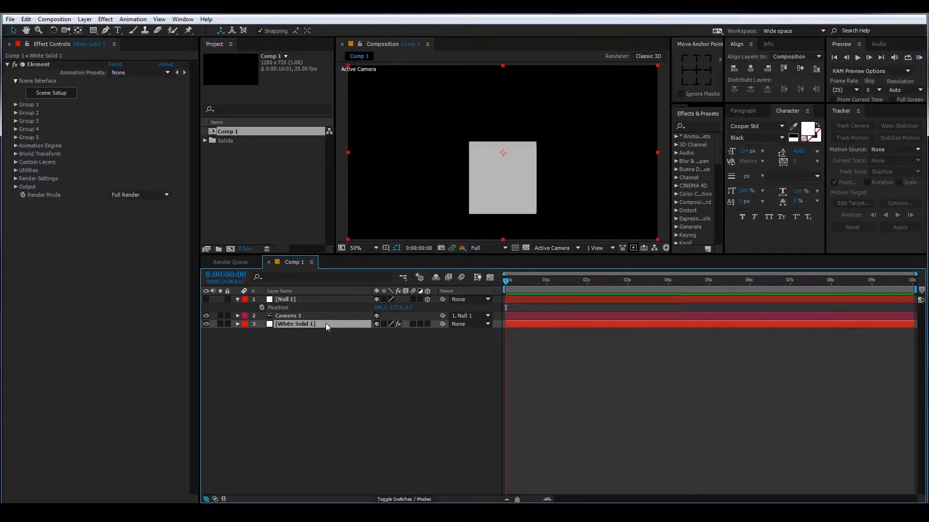
click(16, 104)
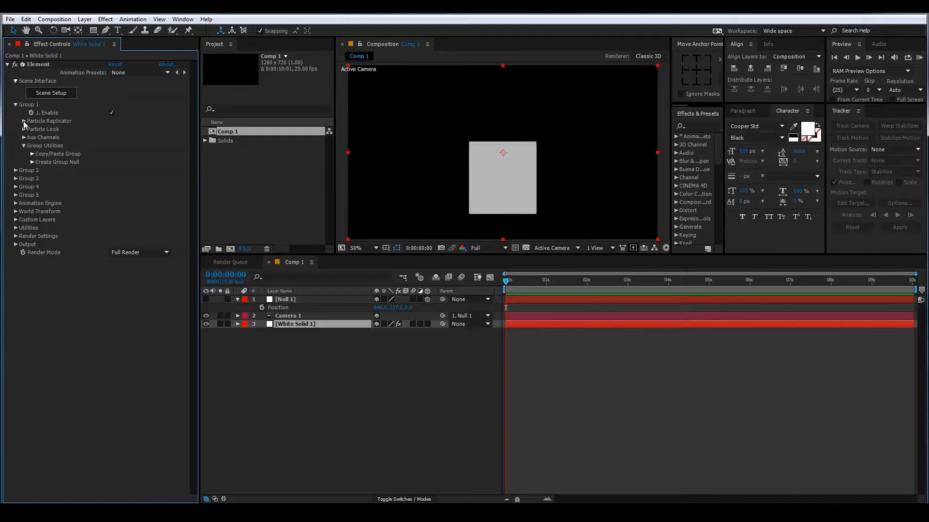
click(23, 120)
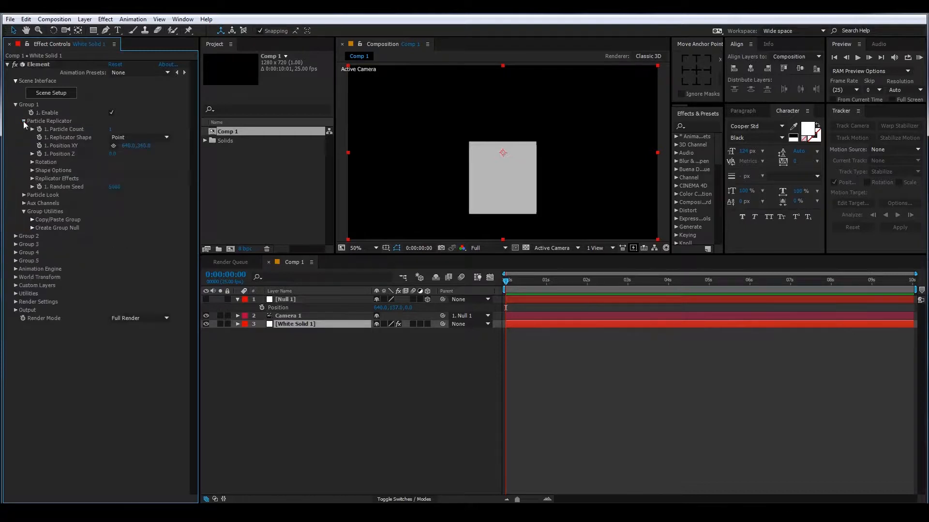
click(32, 162)
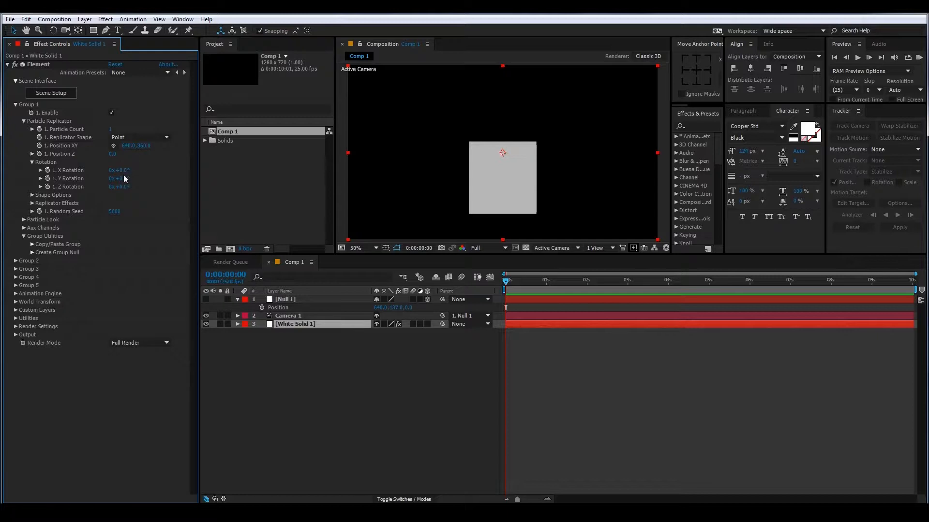
drag(123, 178, 145, 180)
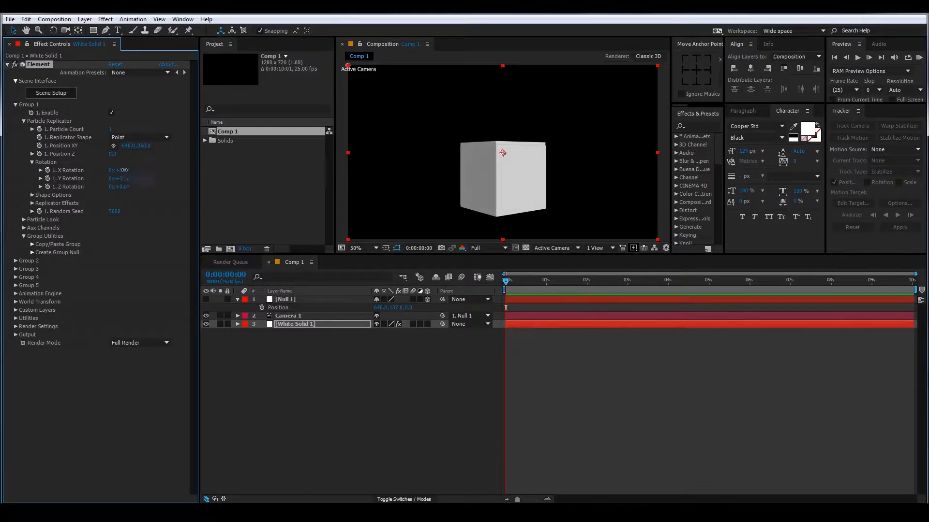
drag(124, 170, 131, 169)
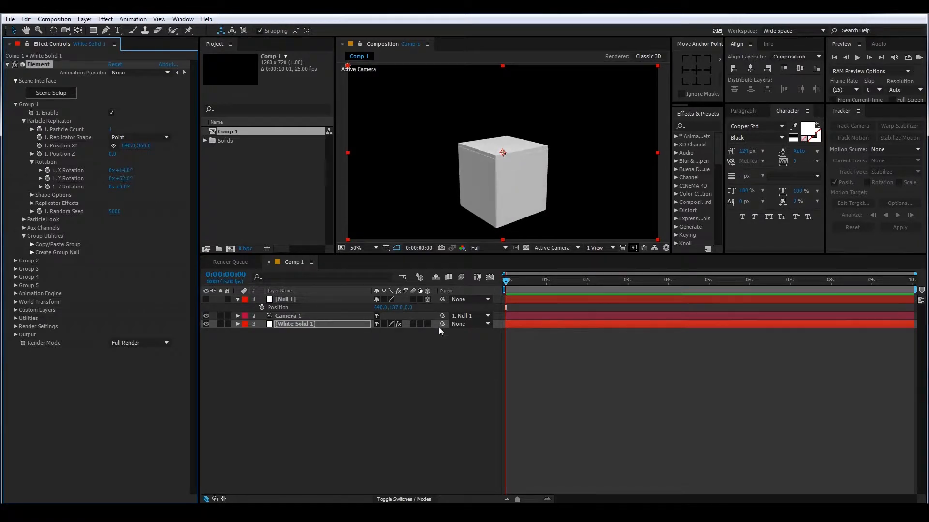
drag(413, 310, 425, 311)
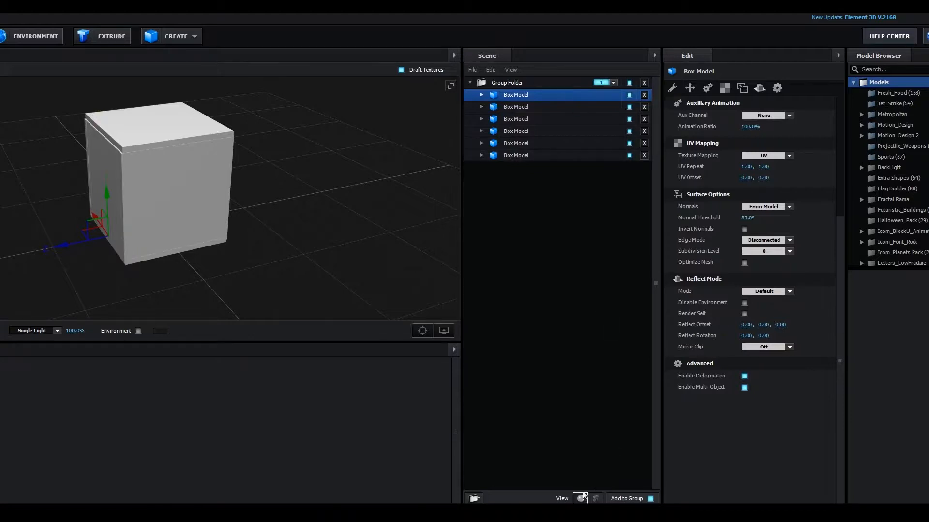
Step: Add a nested group folder in the Element scene and set its anchor point Z to 0.48
click(474, 498)
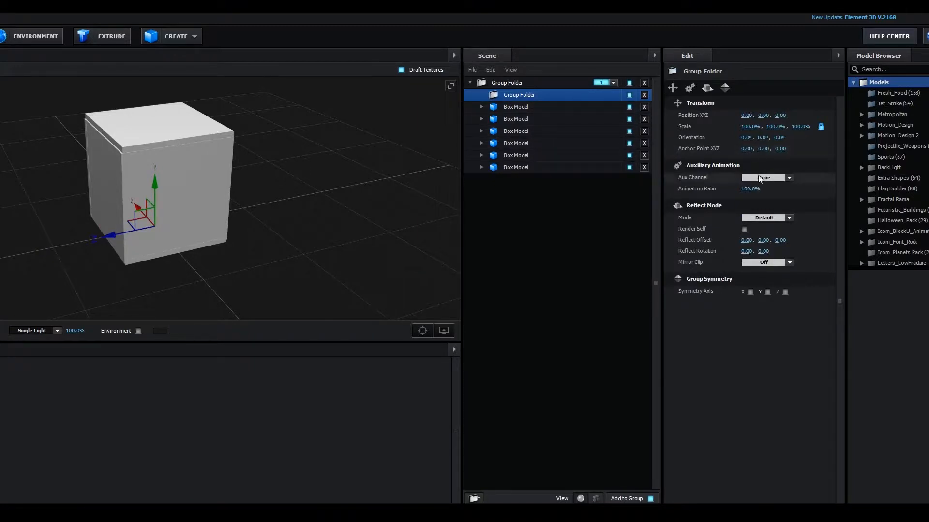
mouse_move(780, 148)
mouse_down()
mouse_move(807, 146)
mouse_move(798, 149)
mouse_up()
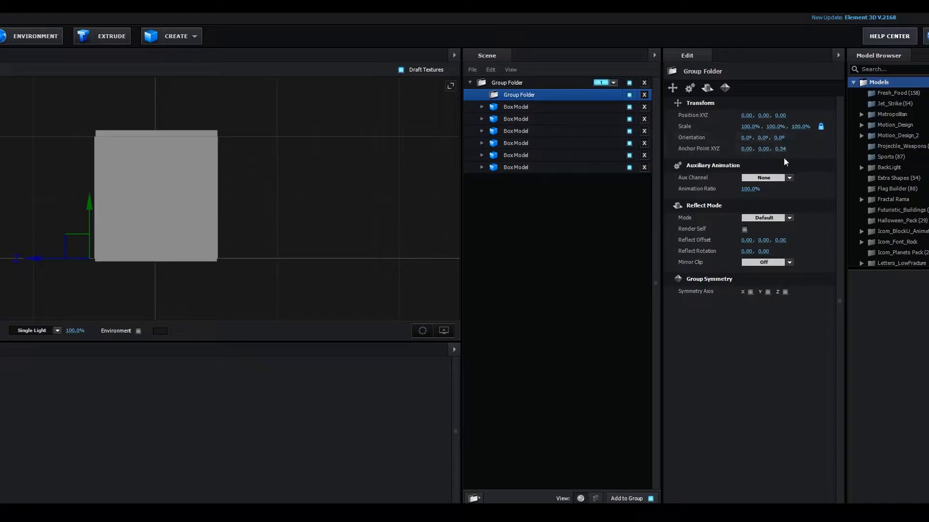
drag(780, 149, 780, 150)
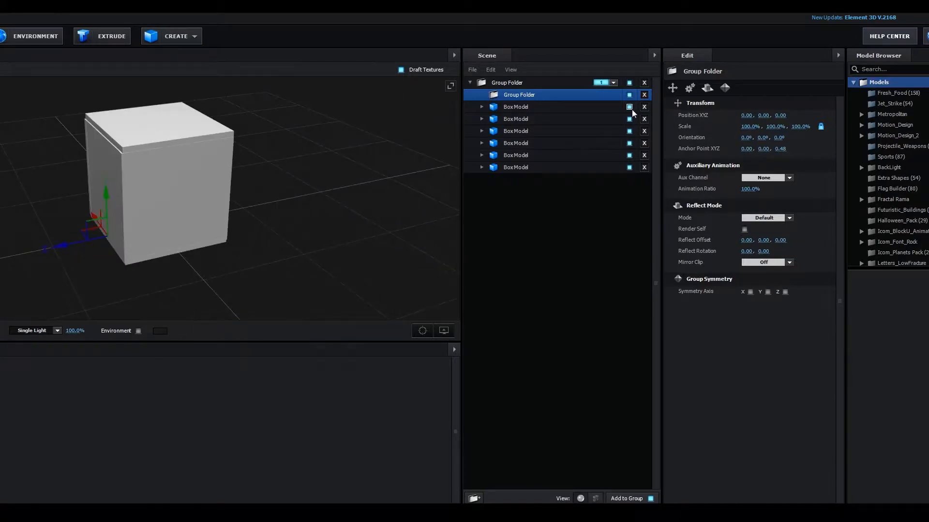
Step: Identify the first two box models by toggling their visibility, and place both inside the nested group folder
click(548, 109)
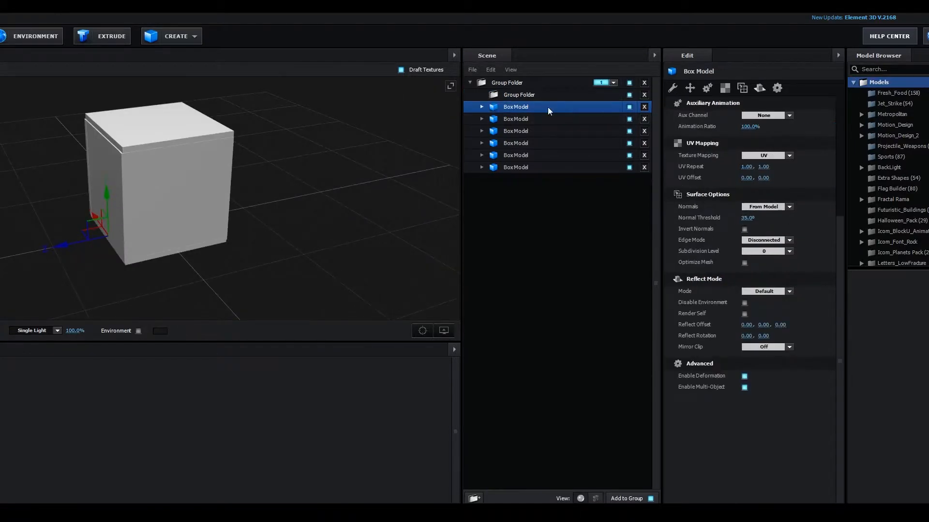
click(629, 107)
click(629, 107)
drag(561, 105, 566, 97)
click(560, 119)
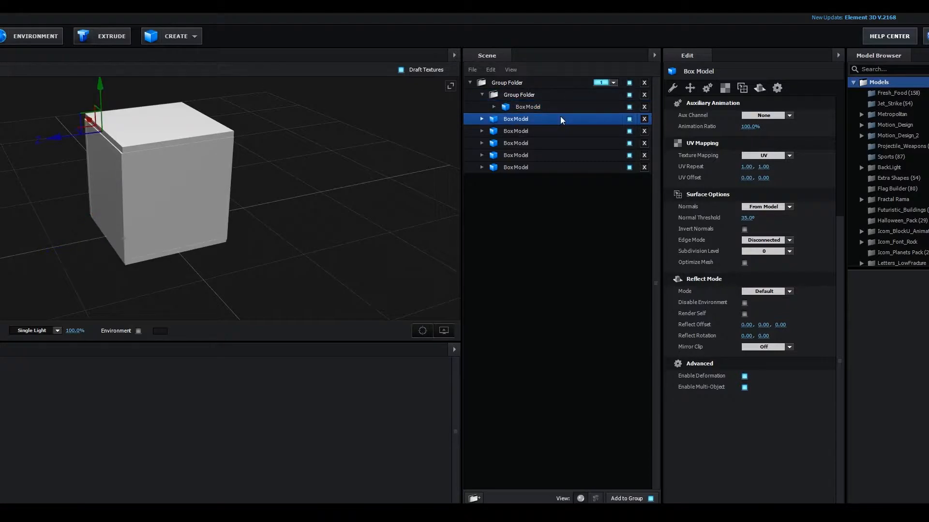
click(629, 119)
click(629, 119)
drag(588, 118, 590, 105)
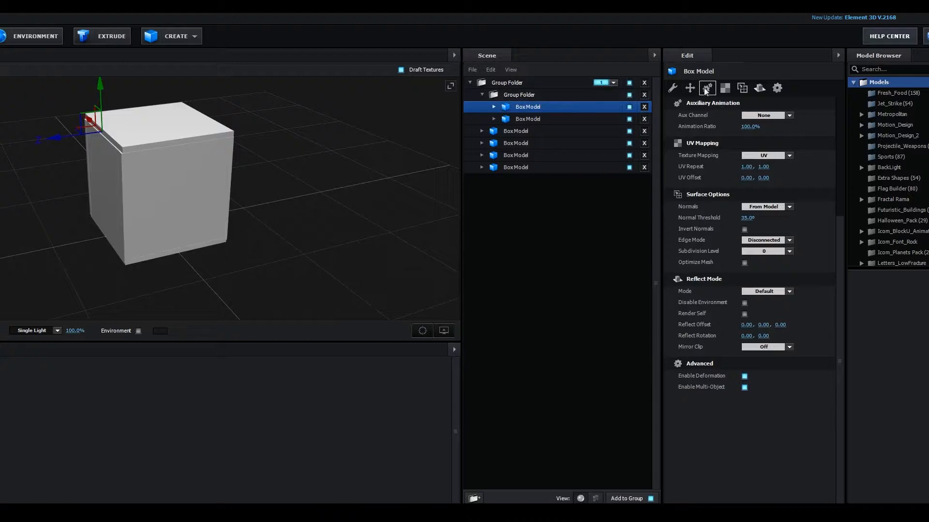
Step: Assign the lid panel inside the folder to Aux Channel 1 and the nested group folder to Aux Channel 2
click(757, 116)
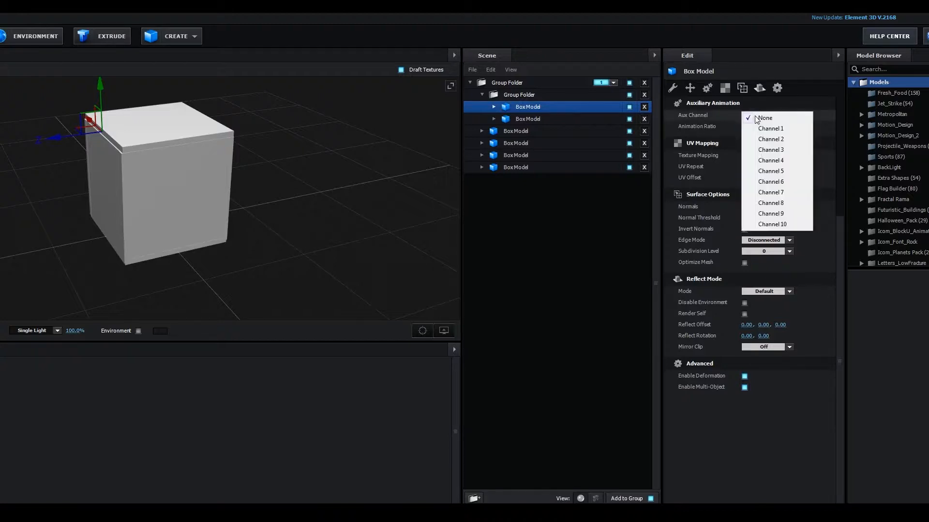
click(769, 128)
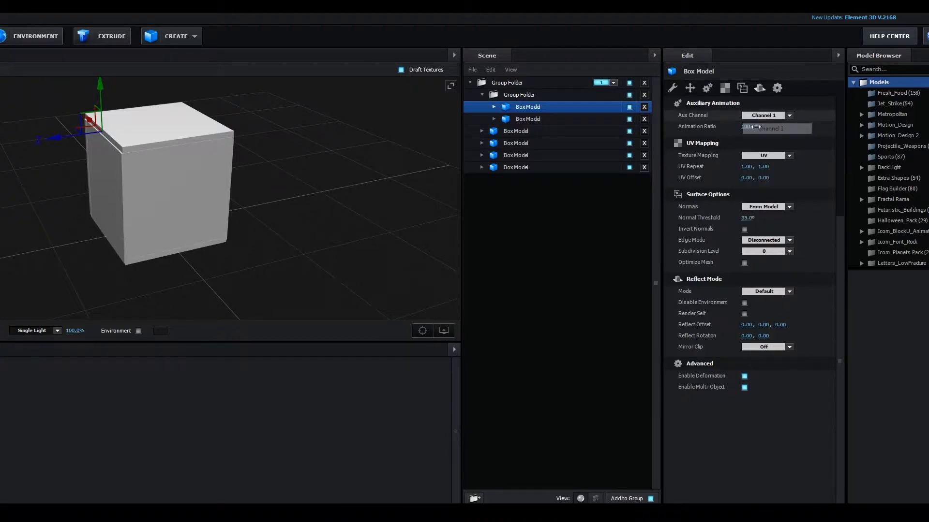
click(562, 95)
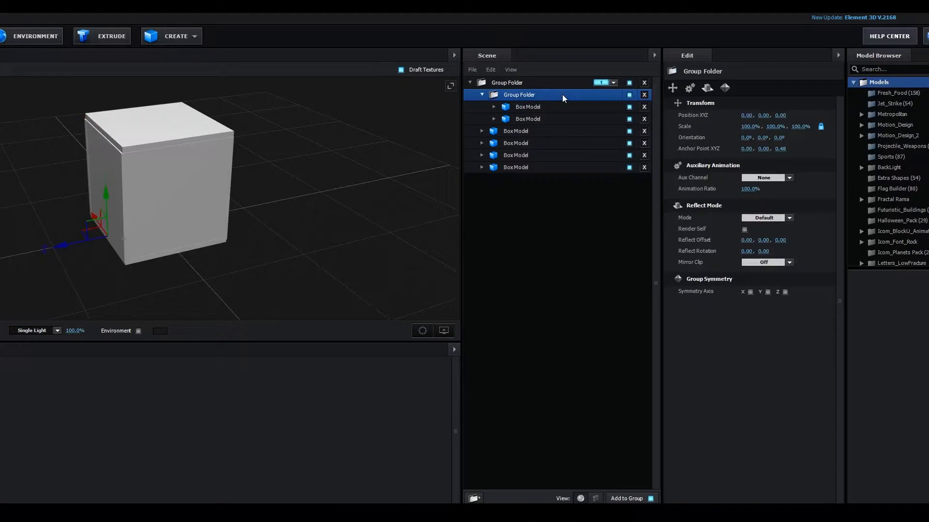
scroll(697, 98, down, 2)
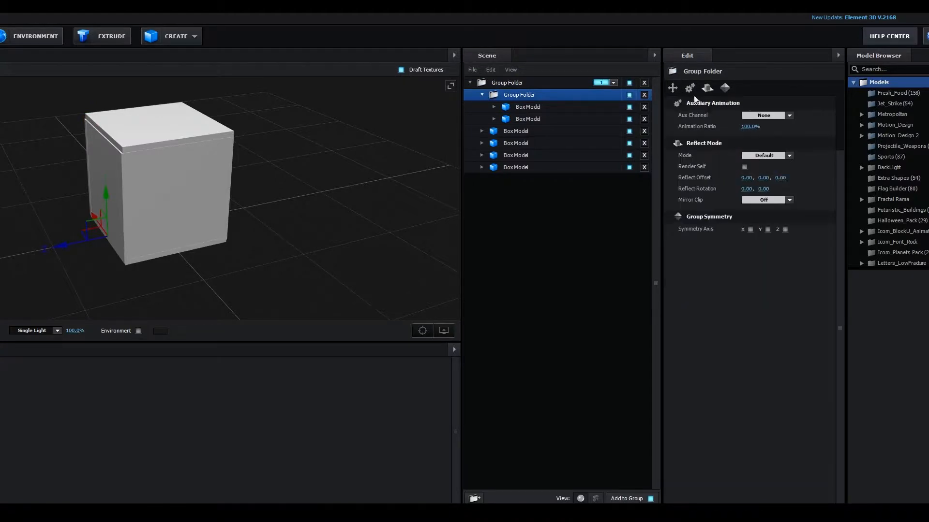
click(757, 116)
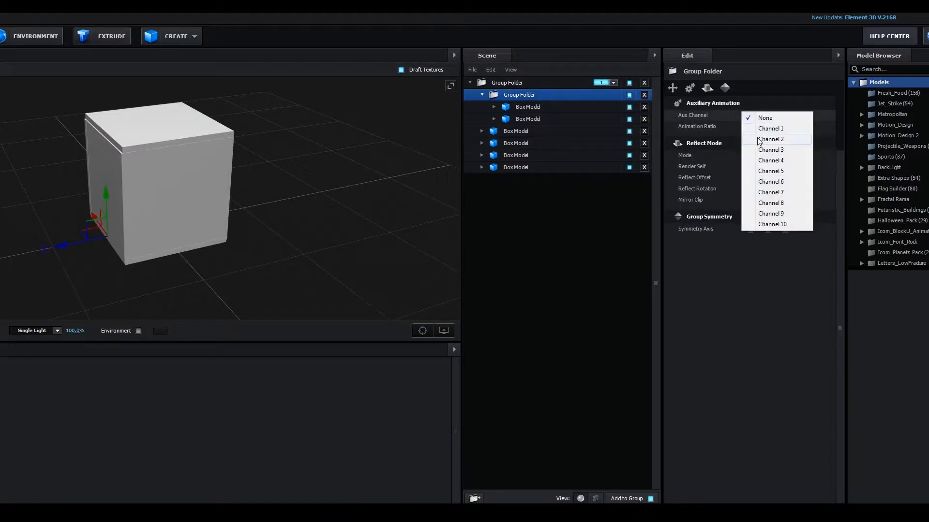
click(758, 139)
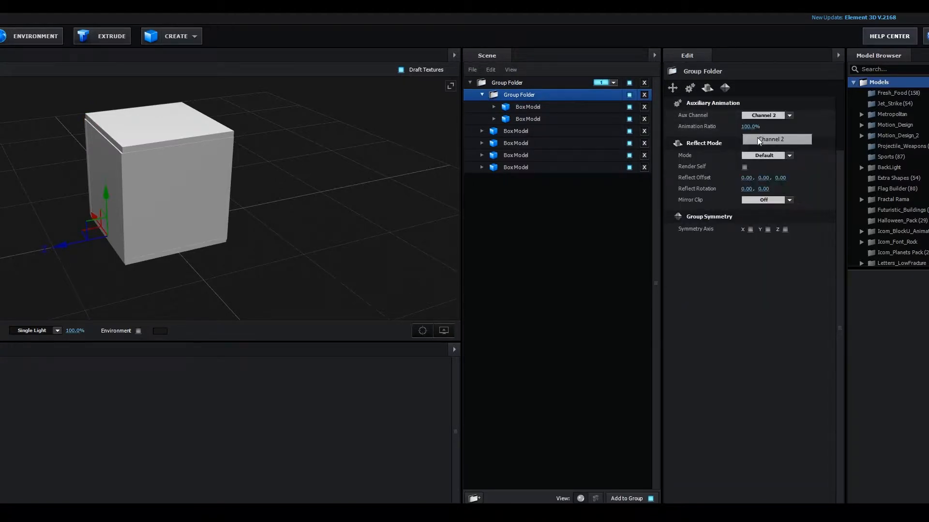
Step: Assign the second ungrouped box model to Aux Channel 3 and the third ungrouped one to Aux Channel 4
click(521, 132)
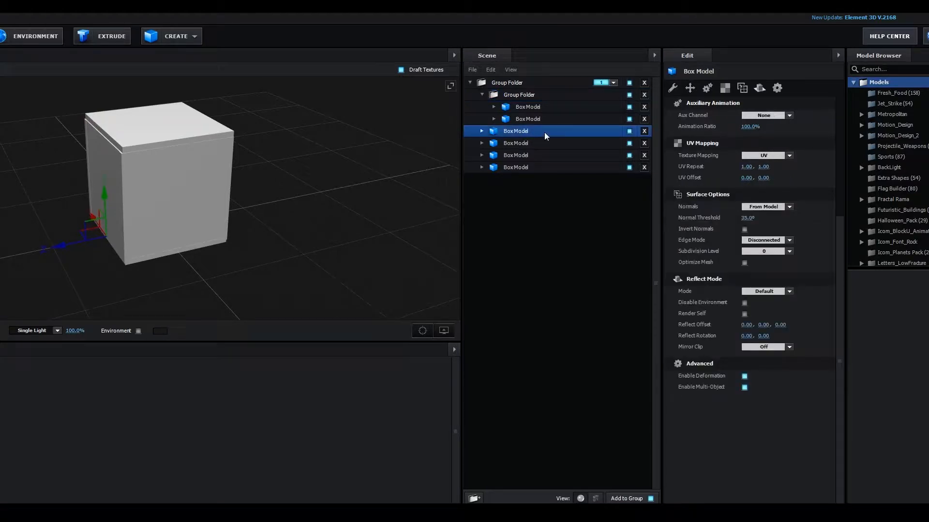
click(629, 131)
click(593, 142)
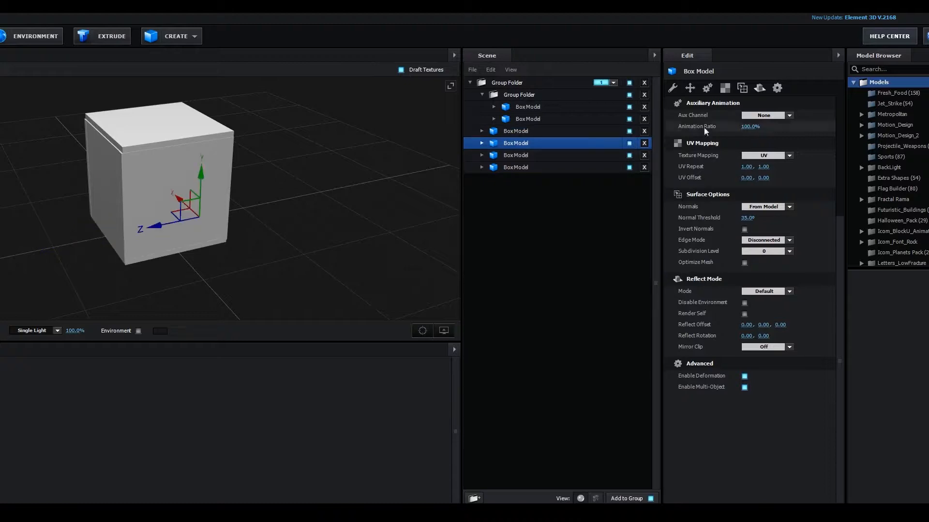
click(749, 116)
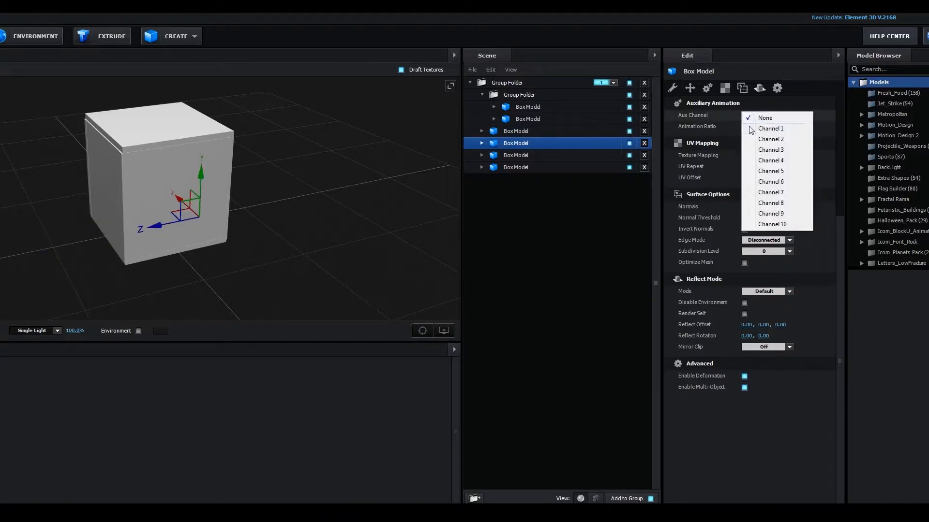
click(771, 150)
click(599, 156)
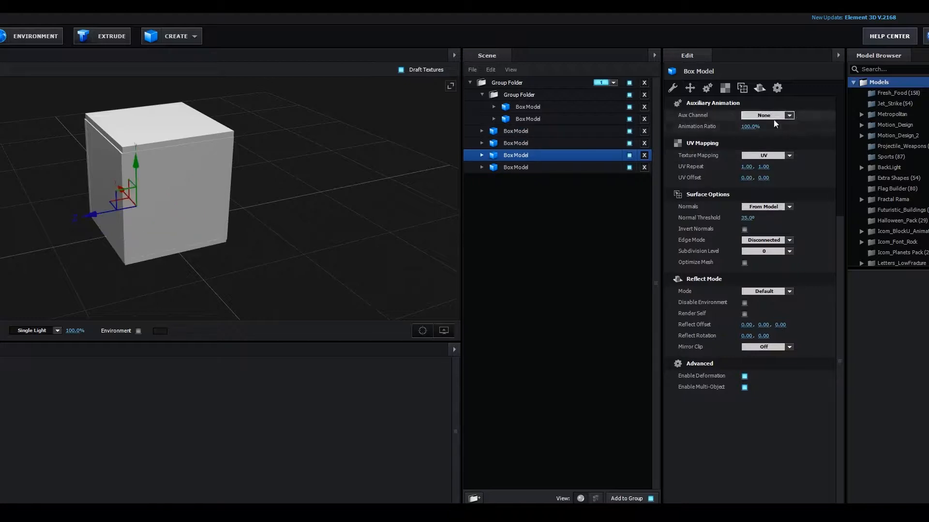
click(773, 116)
click(774, 162)
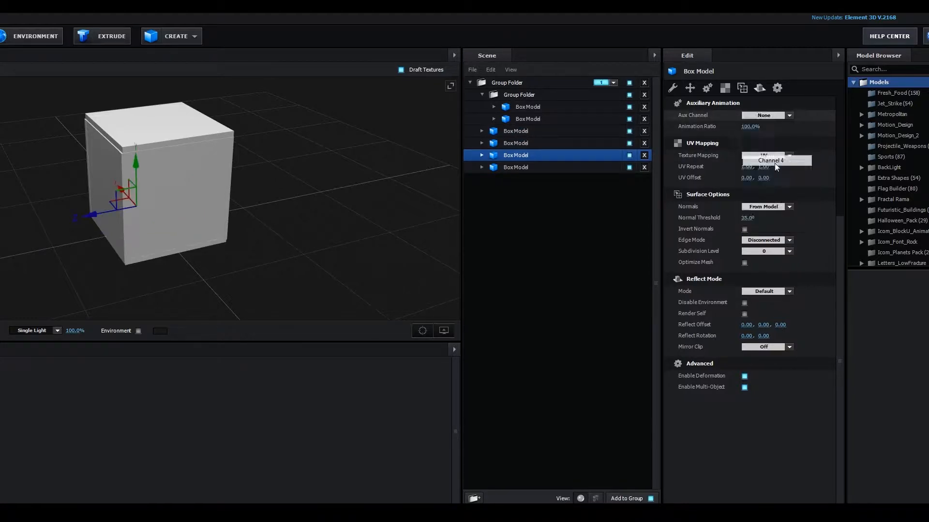
Step: Identify the last box model by toggling its visibility, and choose Aux Channel 5 for it
click(583, 167)
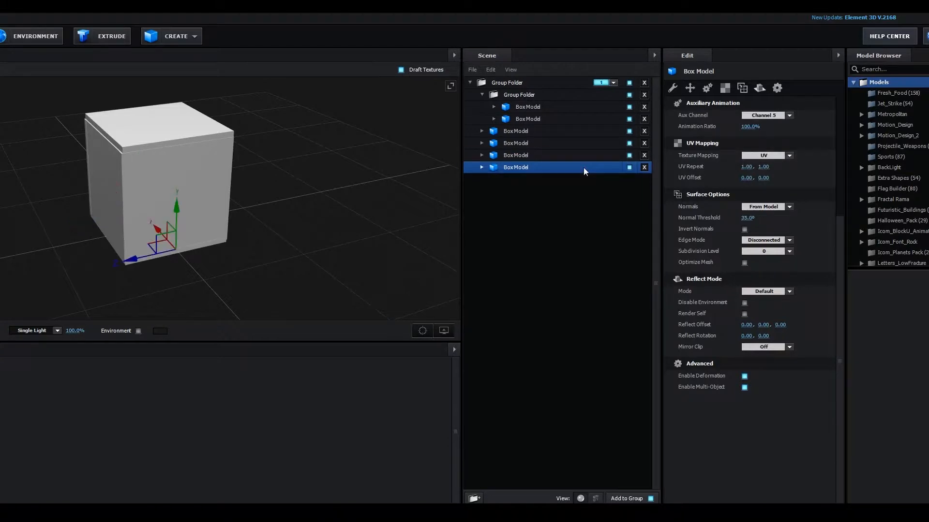
click(629, 167)
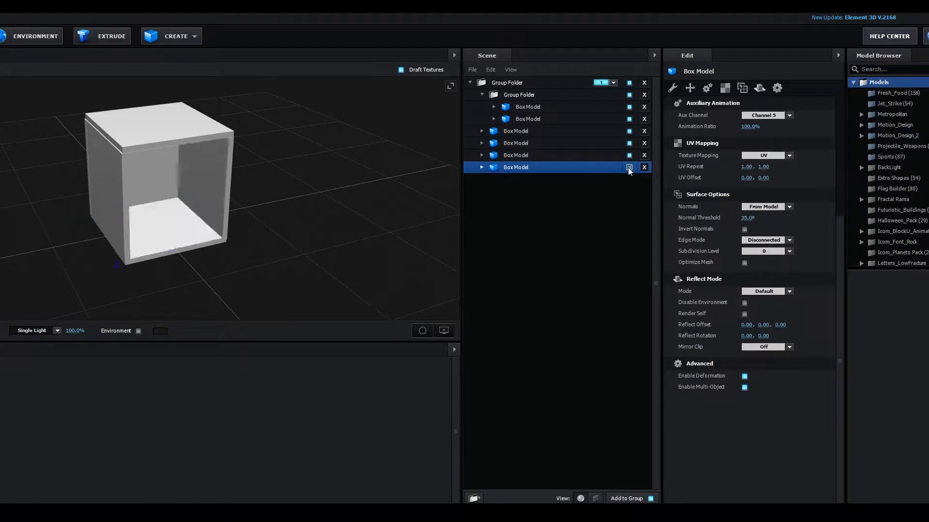
click(629, 167)
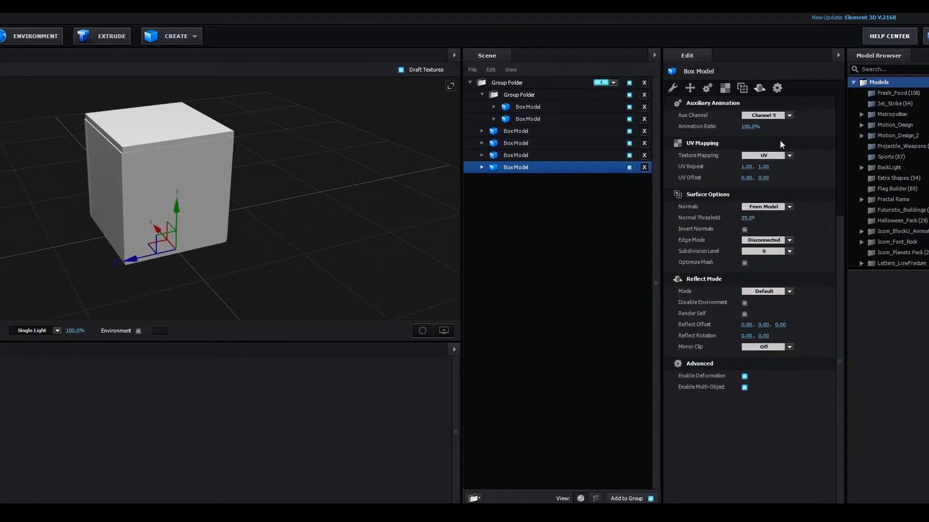
click(773, 117)
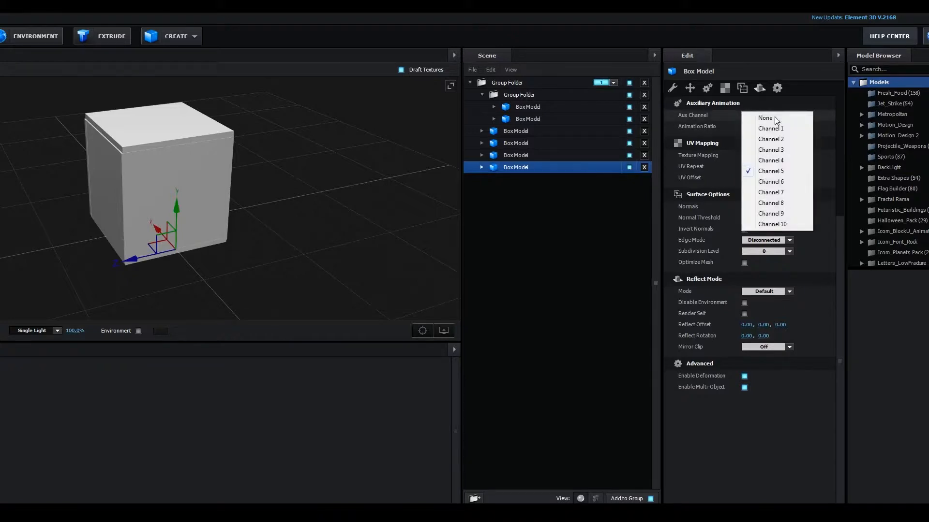
click(764, 172)
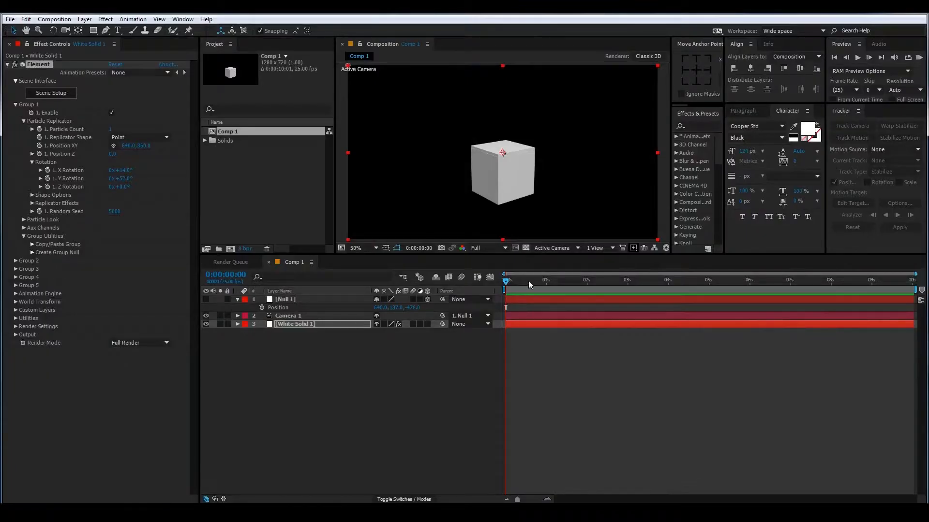
Step: Start keyframing the X rotation of Group 1's aux Channel 1 at 0:00:00:12
click(526, 280)
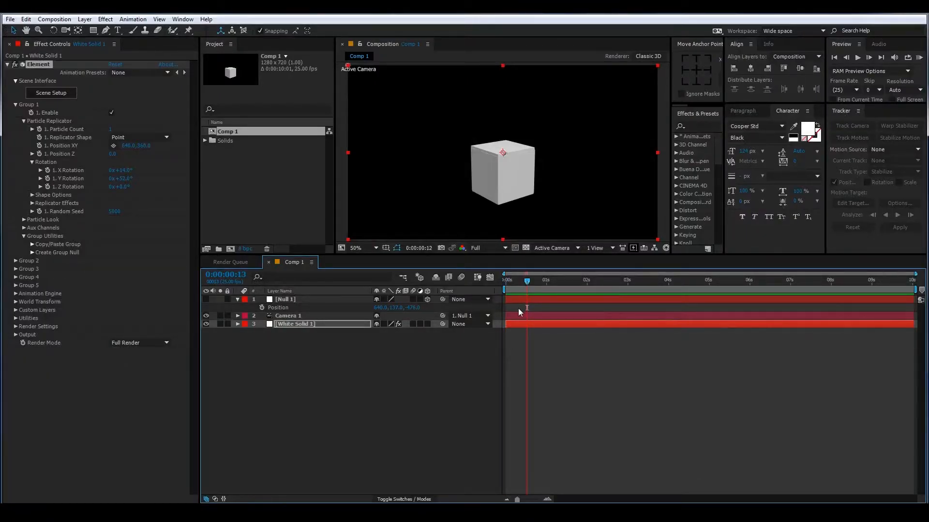
click(24, 121)
click(24, 138)
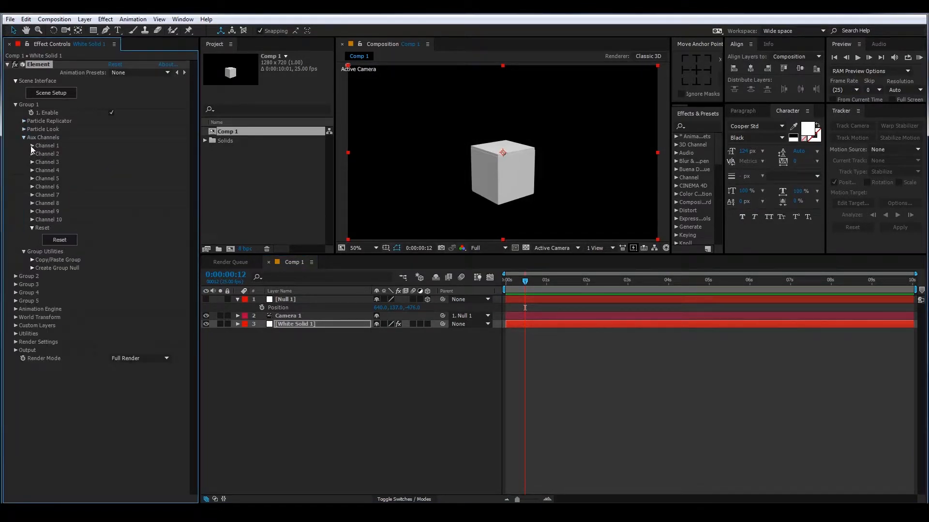
click(31, 146)
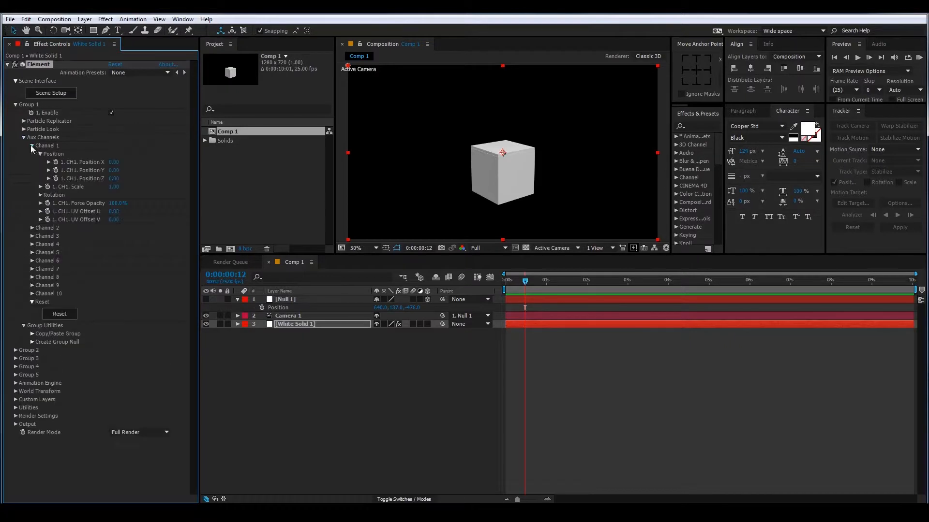
click(40, 196)
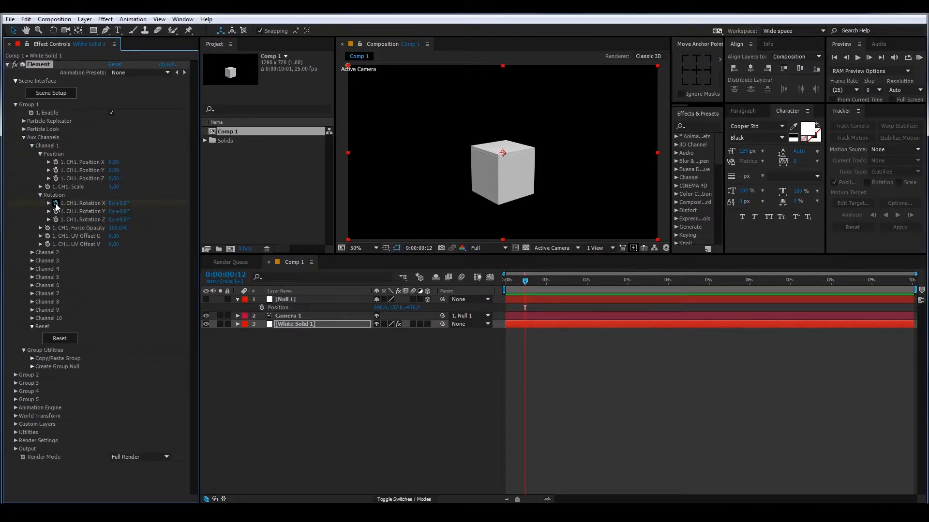
Step: Set Channel 1's X rotation to 90° at 0:00:01:12 so the lid swings open
click(564, 281)
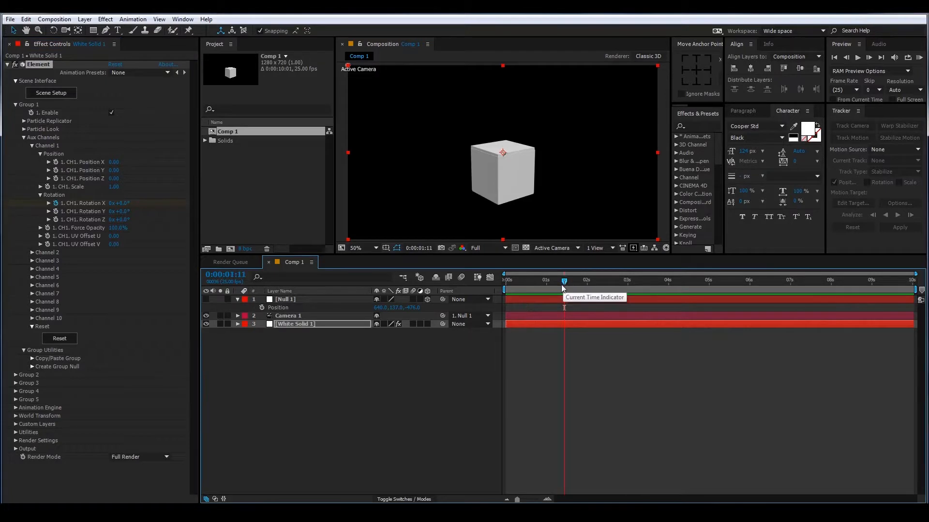
key(Page_Down)
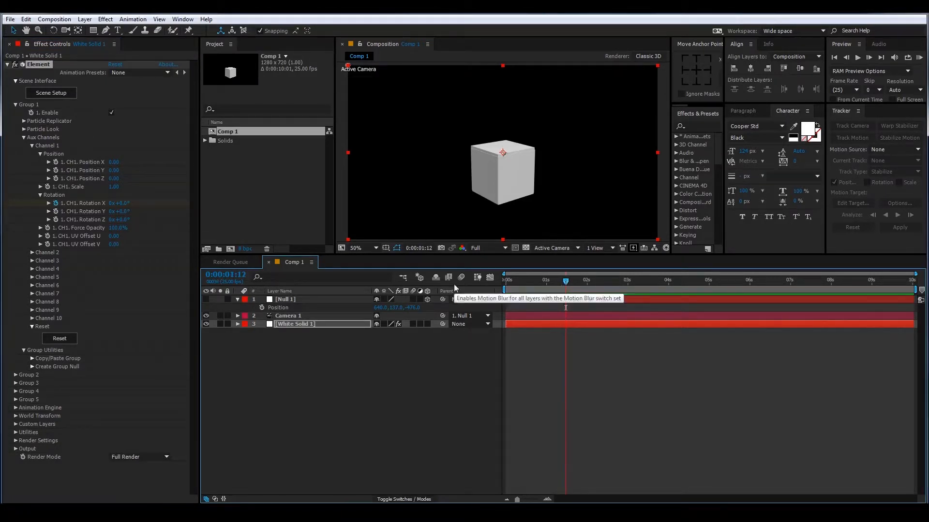
drag(127, 206, 144, 202)
click(125, 203)
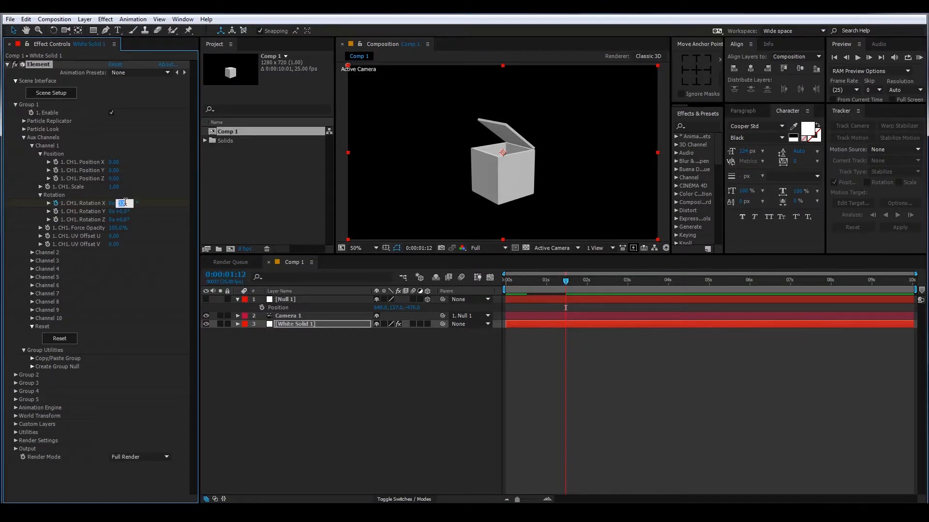
text(90)
key(Return)
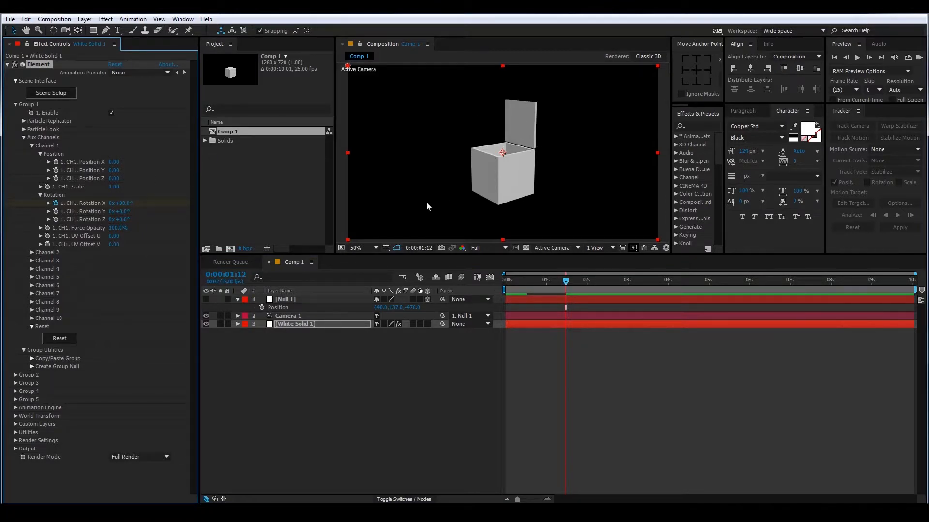
Step: Start keyframing the X rotation of aux Channel 2 at 0:00:01:00
click(545, 282)
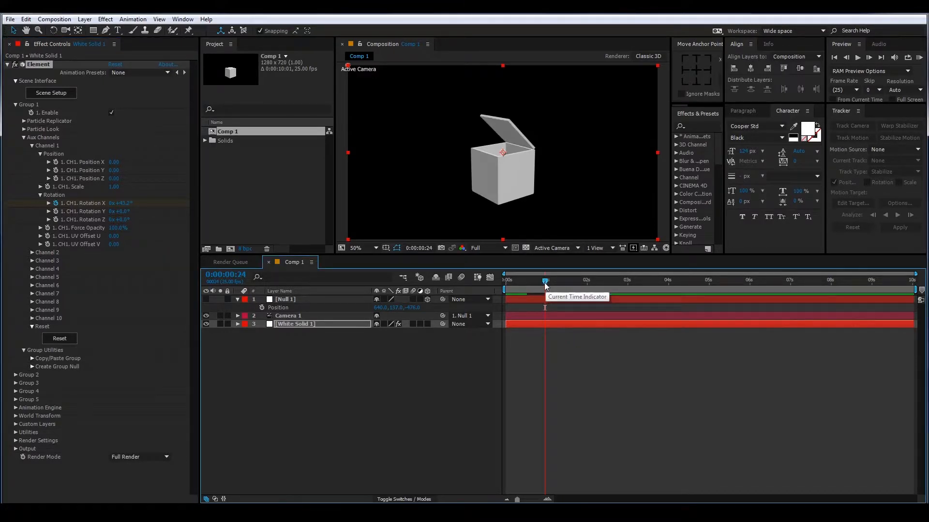
key(Page_Down)
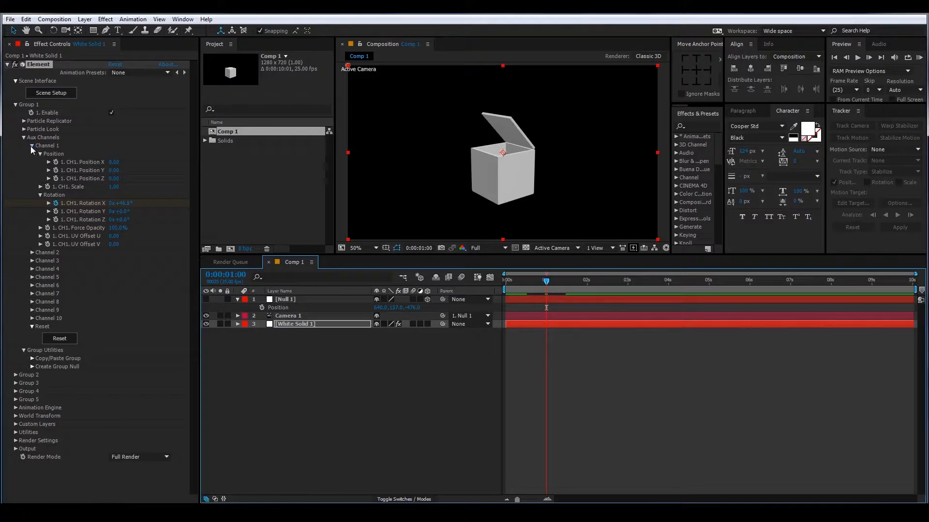
click(32, 146)
click(32, 153)
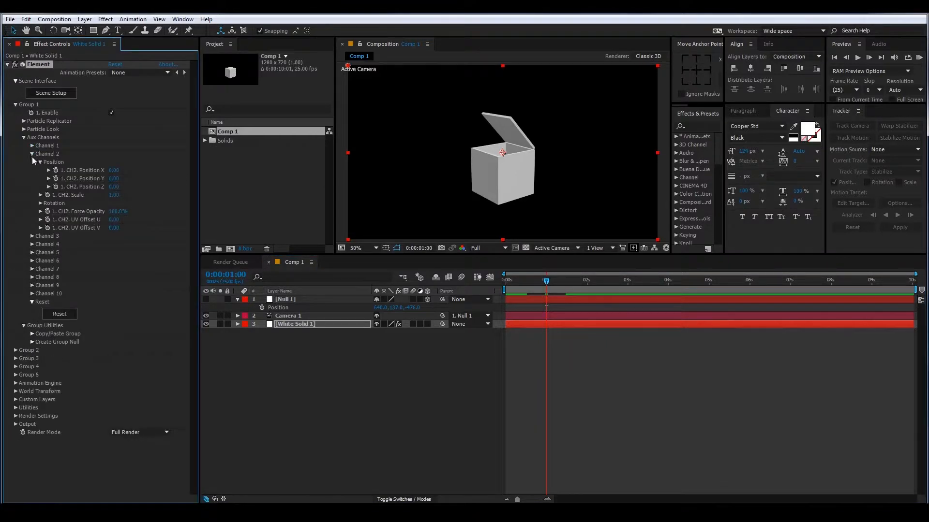
click(41, 203)
click(56, 211)
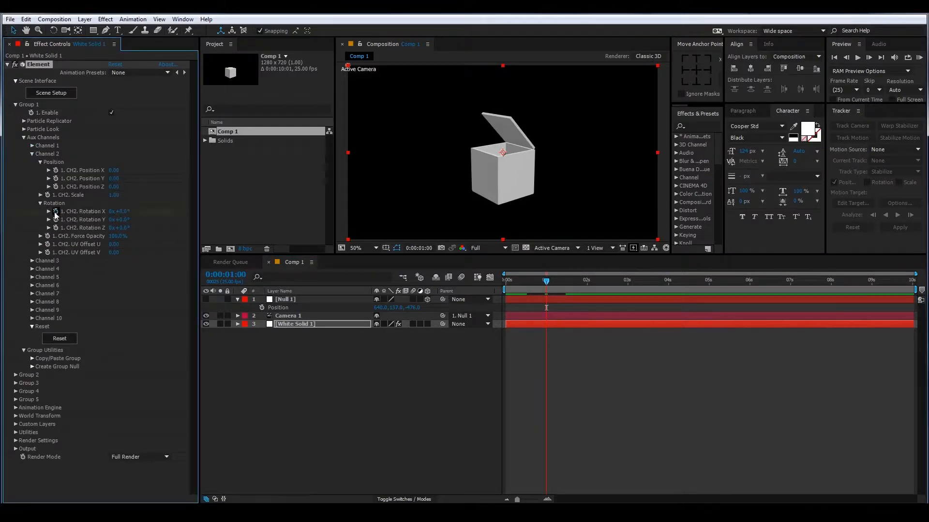
Step: Set Channel 2's X rotation to 90° at 0:00:02:00 to fold the back panel flat
click(587, 288)
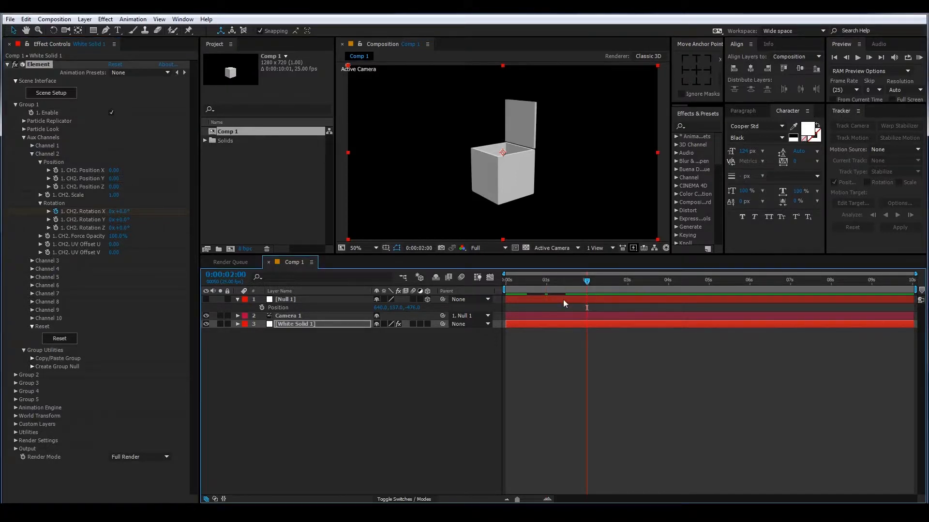
mouse_move(124, 217)
mouse_down()
mouse_move(147, 212)
mouse_move(129, 215)
mouse_up()
click(128, 212)
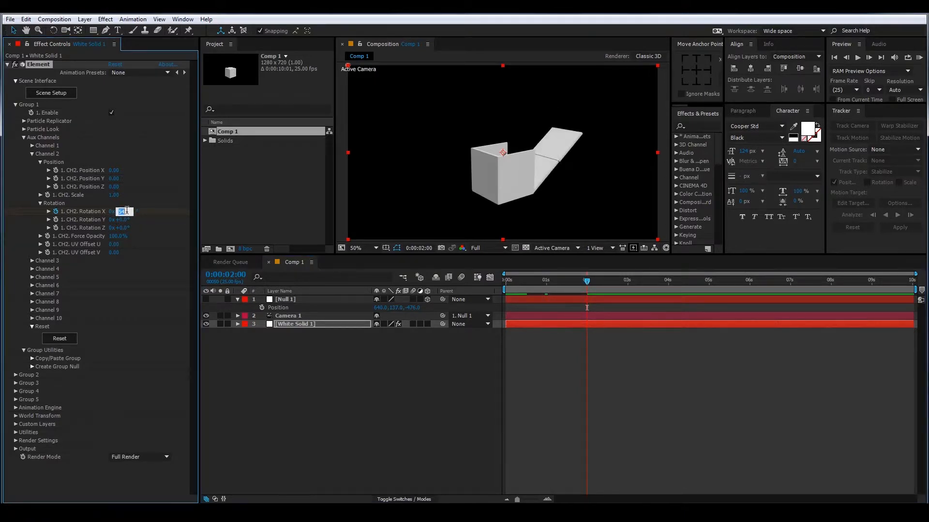
text(90)
key(Return)
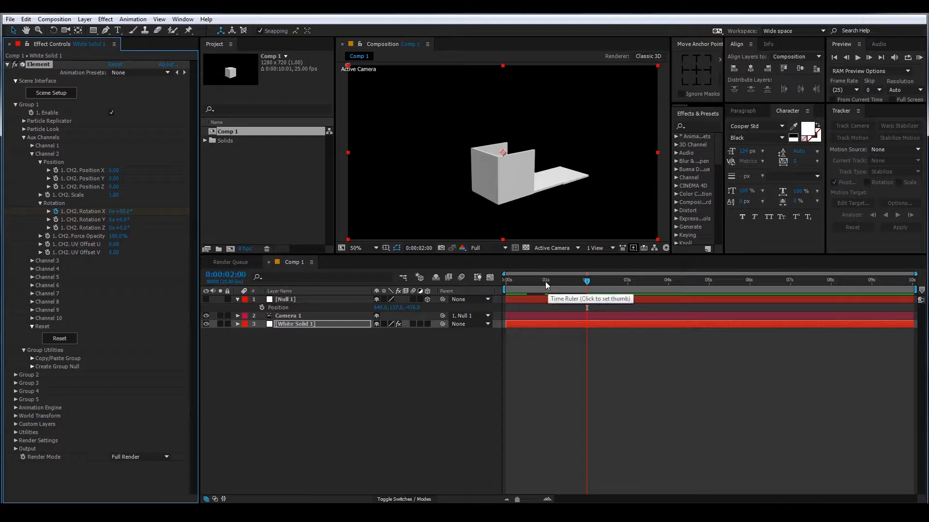
Step: Check the unfolding from 0:00:01:00 onward, and start keyframing aux Channel 3's X rotation at 0:00:01:12
click(544, 281)
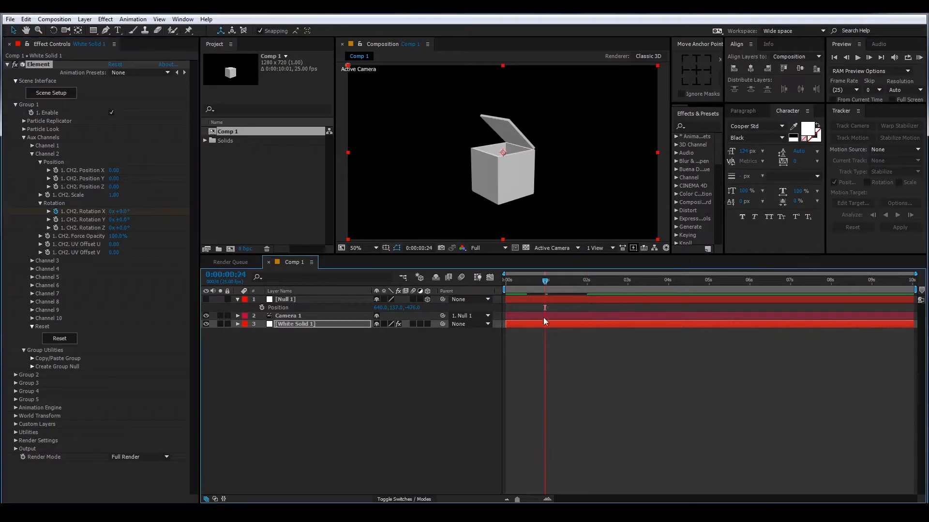
key(Page_Down)
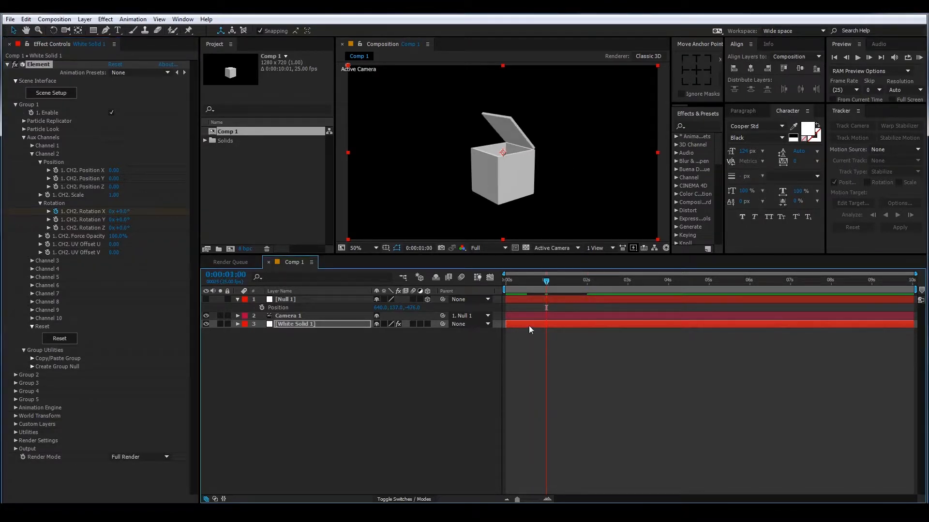
click(564, 282)
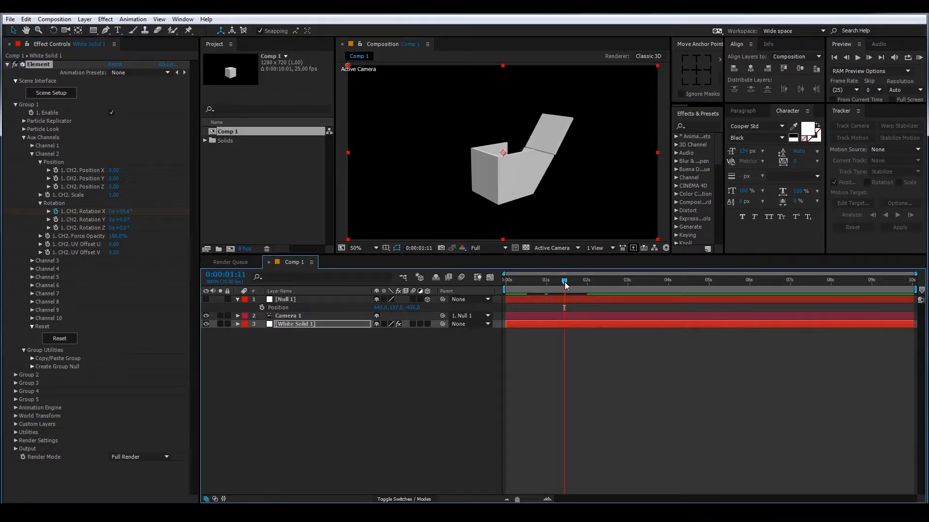
click(565, 282)
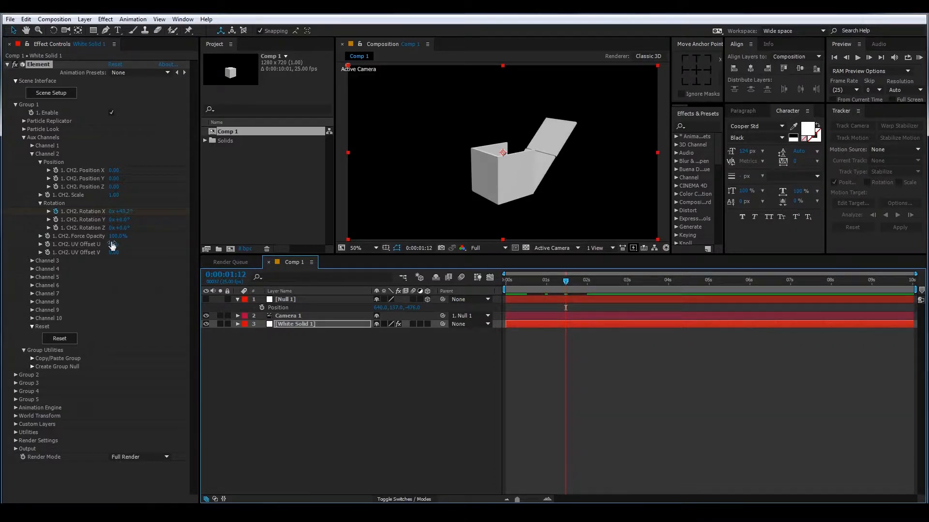
click(32, 153)
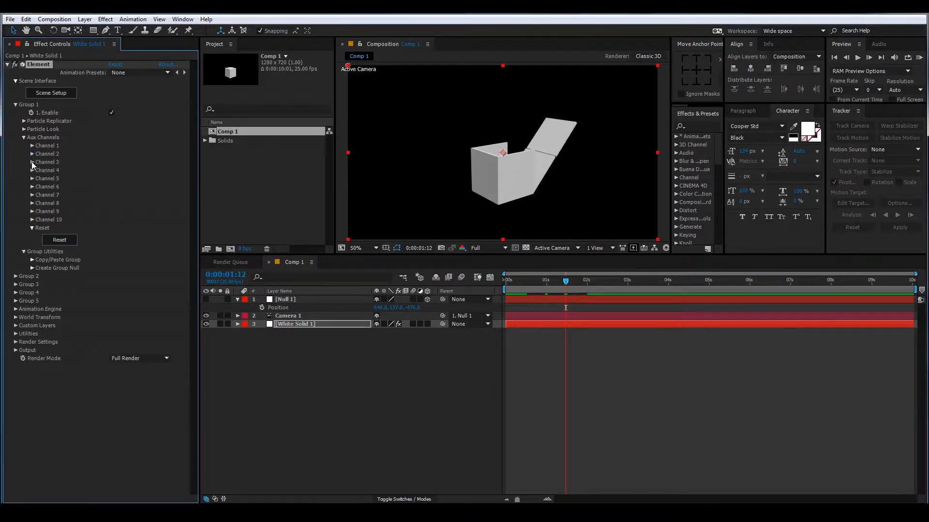
click(32, 162)
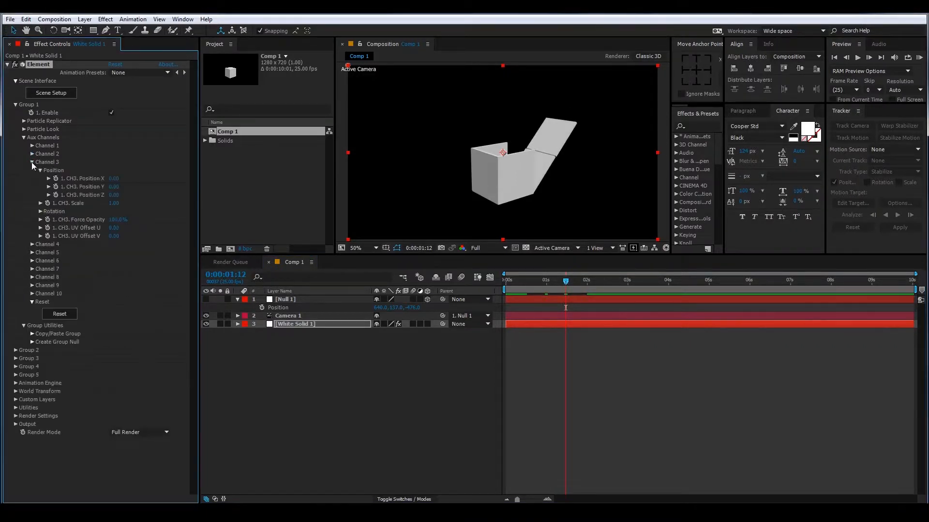
click(41, 211)
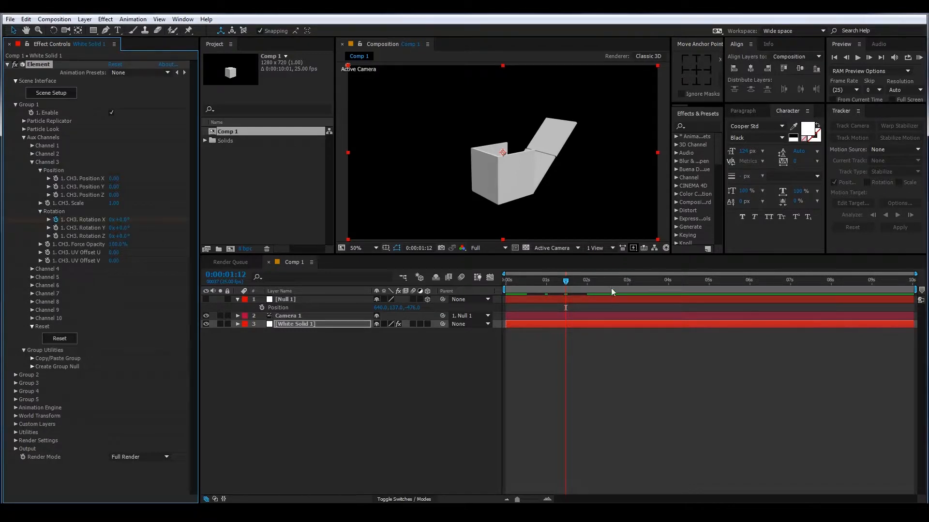
Step: Set Channel 3's X rotation to -90° at 0:00:02:12 to fold its panel flat
click(607, 285)
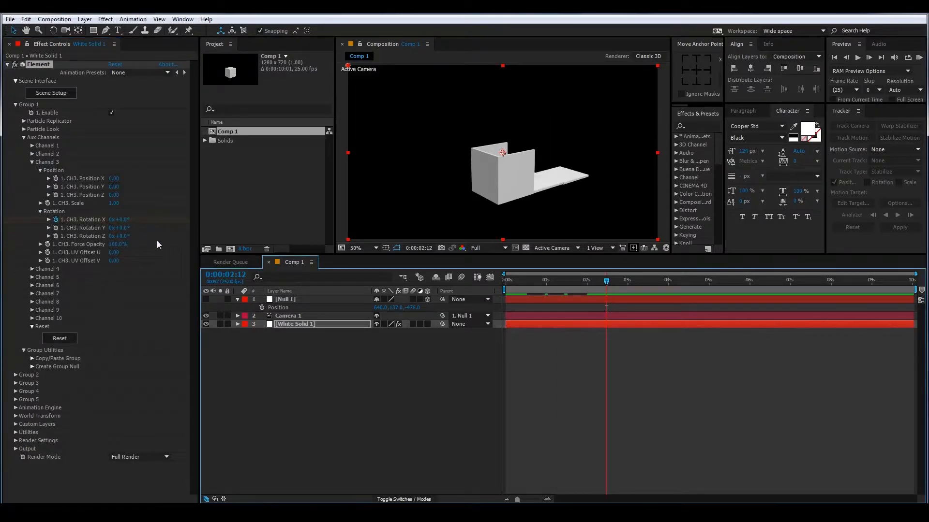
mouse_move(125, 219)
mouse_down()
mouse_move(143, 219)
mouse_move(107, 222)
mouse_up()
click(125, 221)
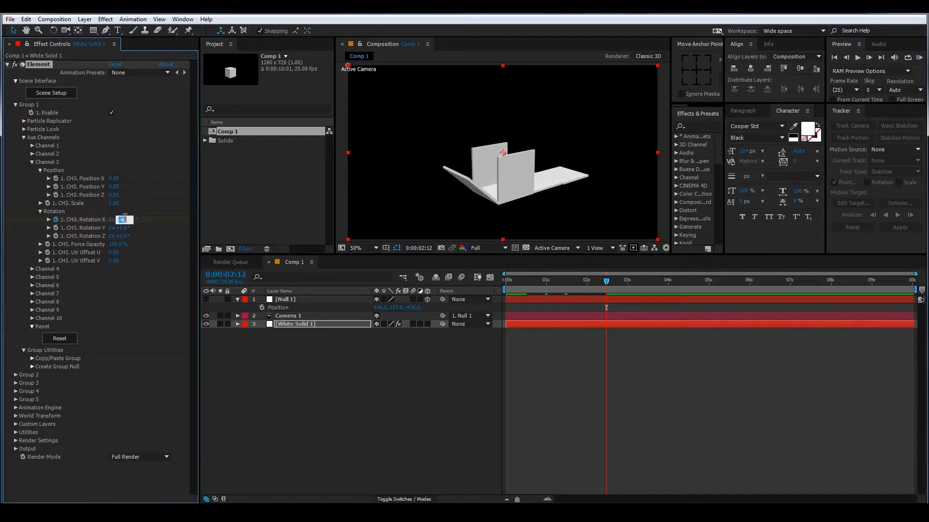
text(-90)
key(Return)
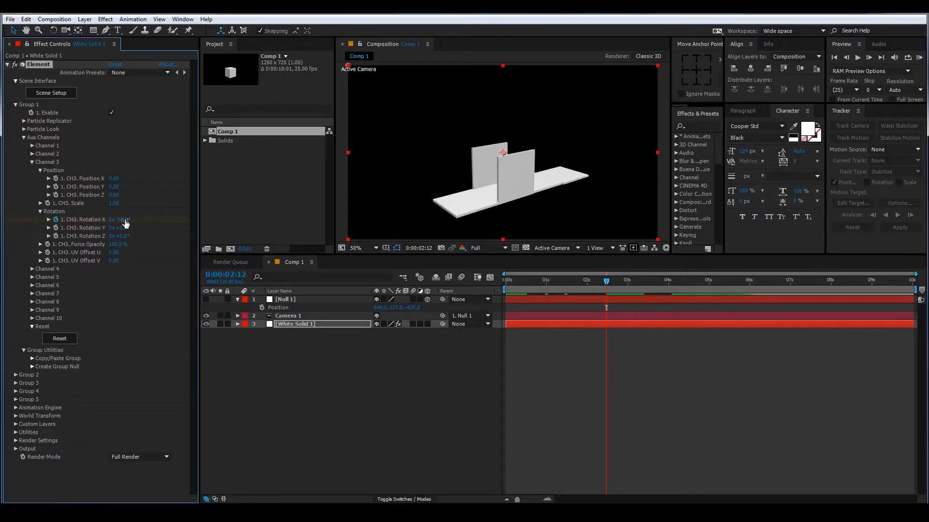
Step: Expand aux Channel 4's rotation controls and add an X rotation keyframe at 0:00:02:00
click(586, 284)
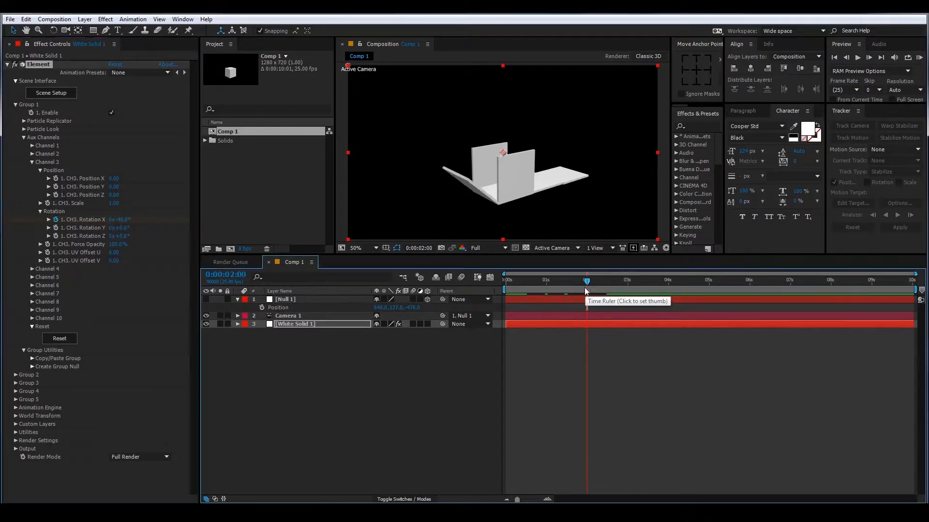
click(31, 163)
click(32, 170)
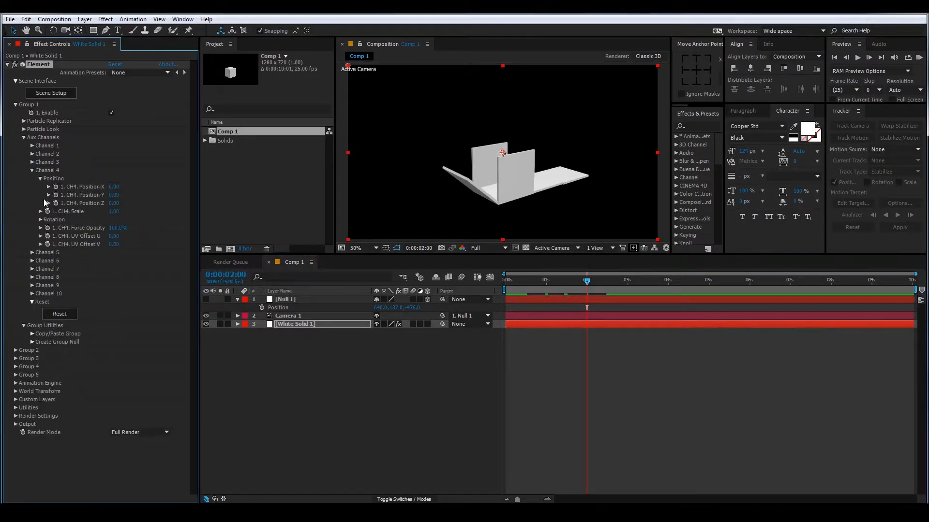
click(40, 220)
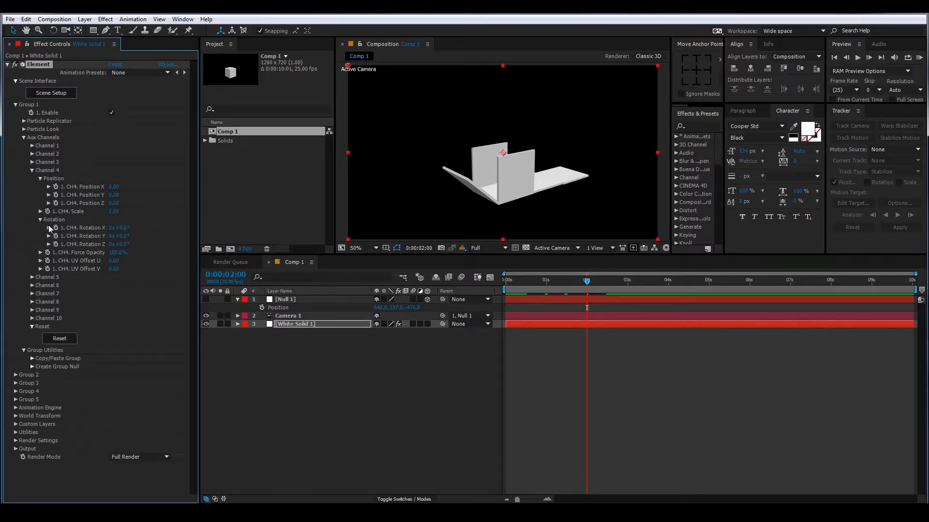
click(56, 227)
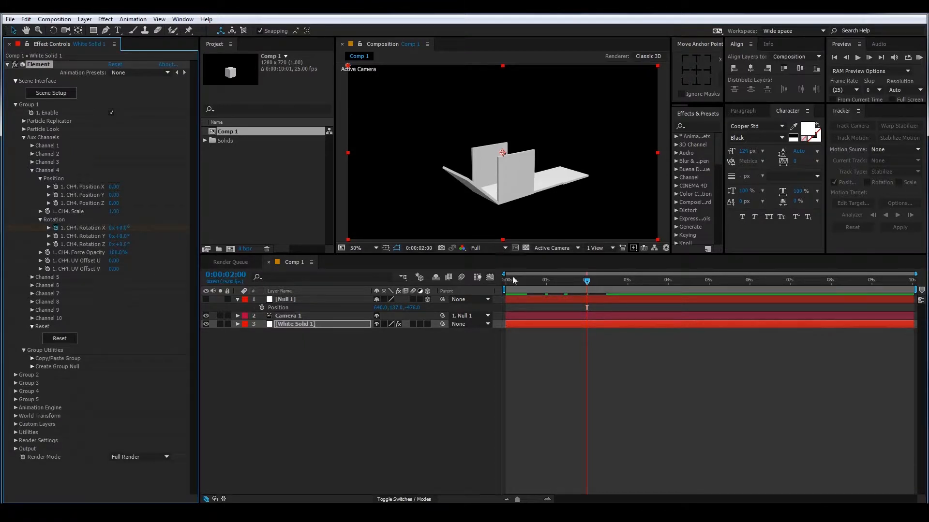
Step: Try an X rotation on Channel 4 at 0:00:03:00 and undo it
click(628, 285)
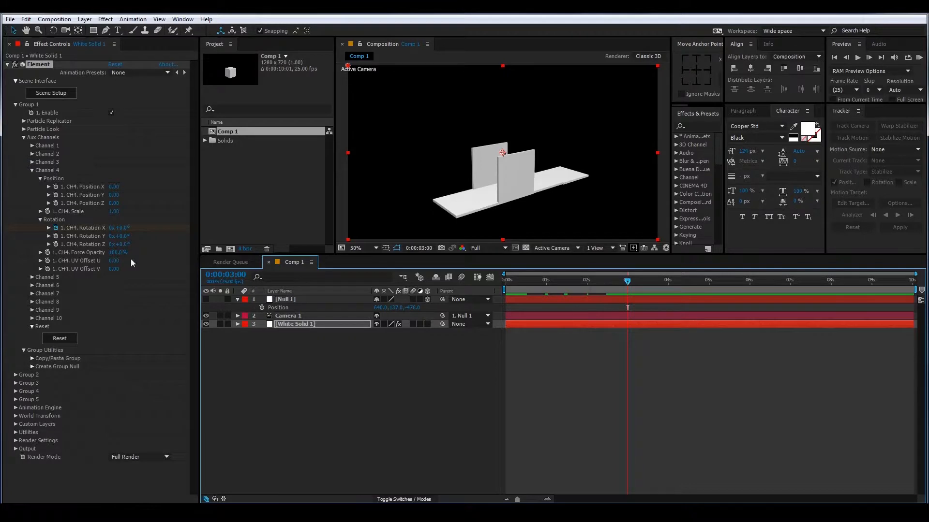
drag(137, 227, 111, 233)
key(ctrl+z)
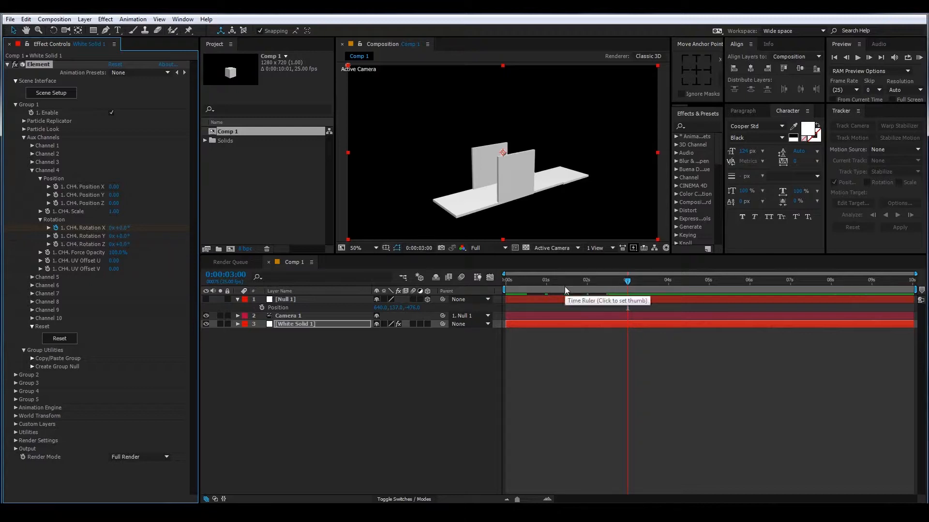
Step: Reveal the solid layer's keyframes, return to Channel 4's keyframe at 0:00:02:00, and remove its X rotation keyframing
key(u)
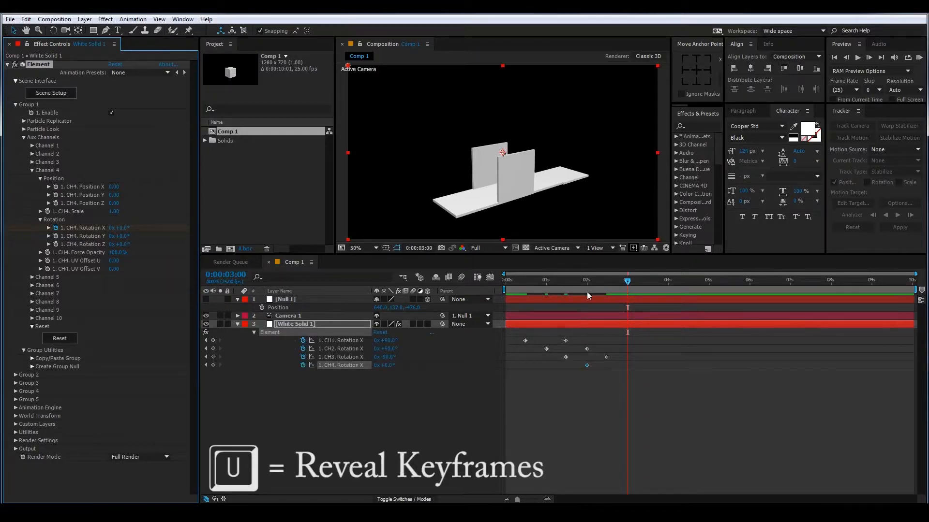
click(206, 365)
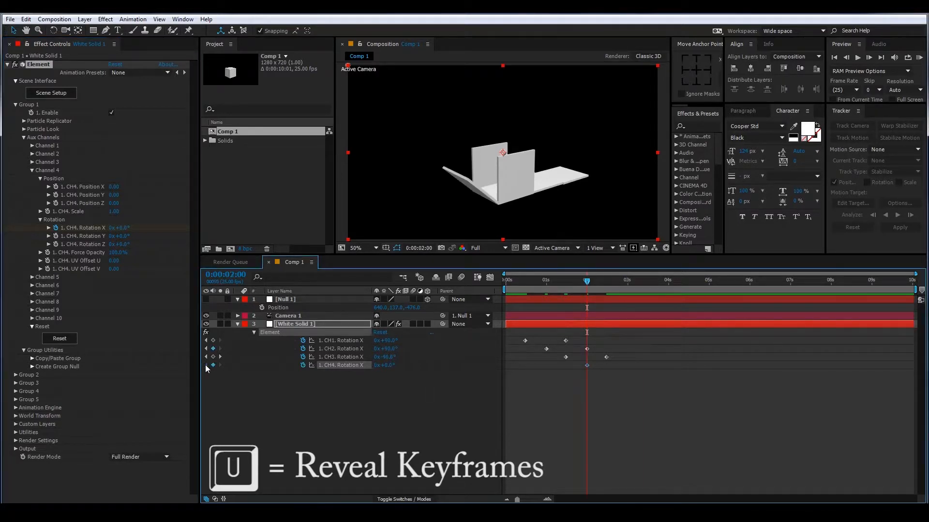
click(56, 227)
Step: Test Channel 4's Y and Z rotation to find the folding axis, and reset its Z rotation to 0°
drag(128, 234, 123, 246)
key(ctrl+z)
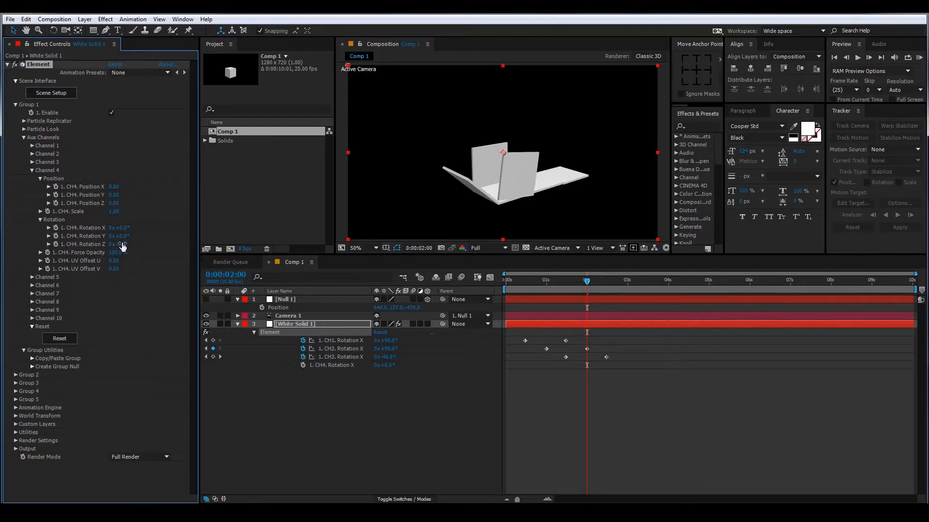
click(124, 244)
text(0)
key(Return)
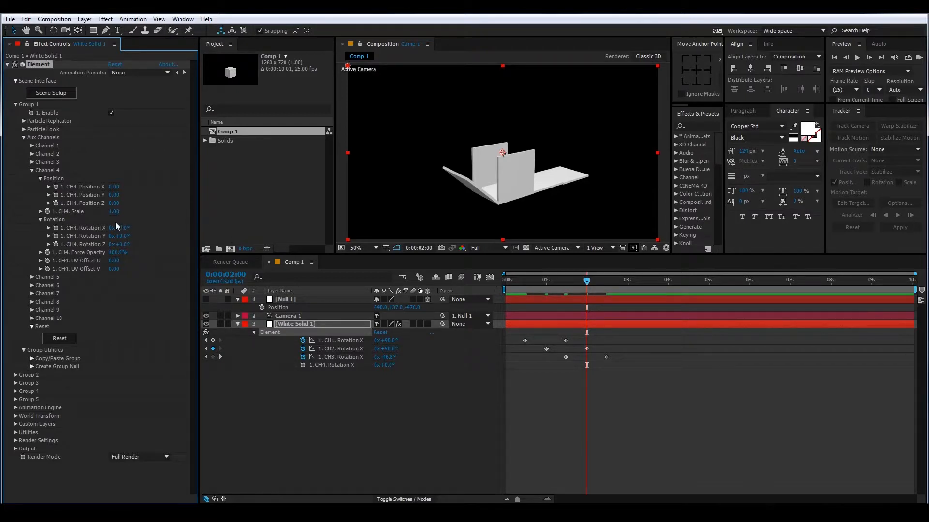
Step: Reopen the Element scene setup and place the box model assigned to Channel 4 inside a new group folder
click(57, 93)
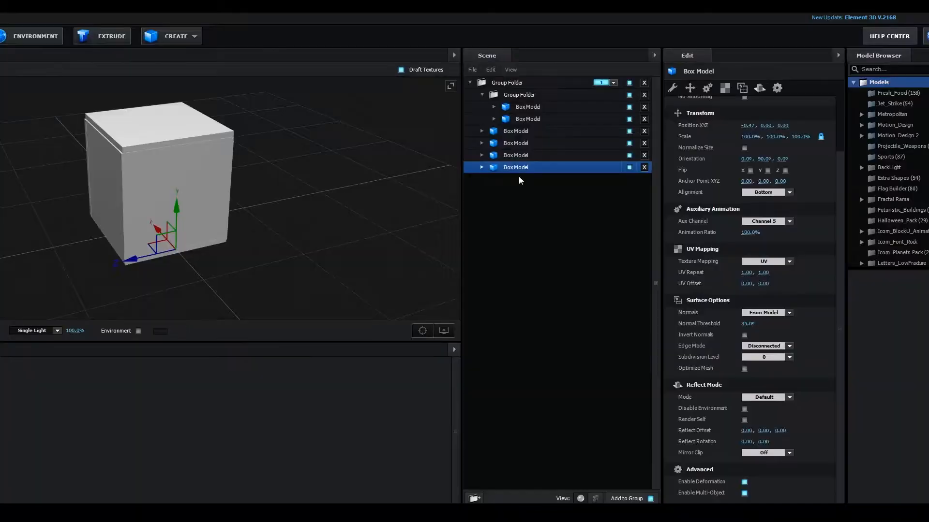
click(629, 167)
click(628, 167)
click(608, 155)
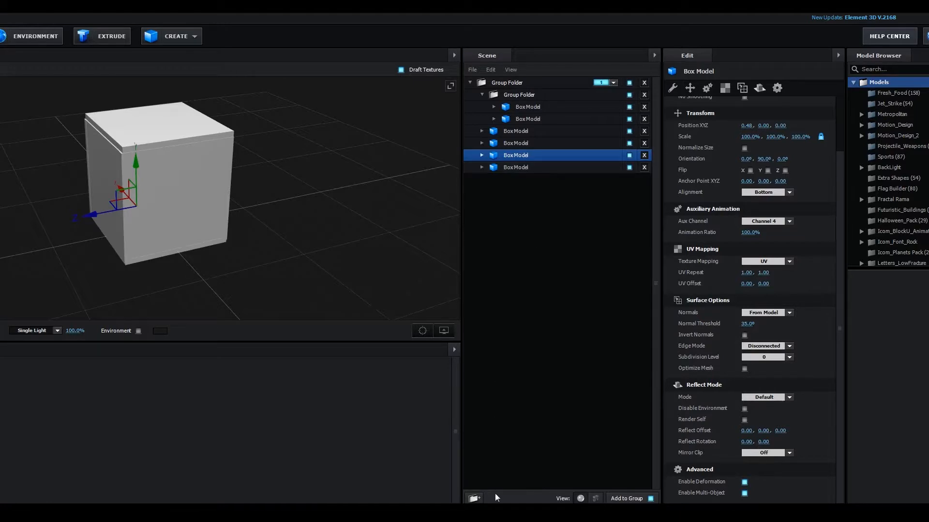
click(474, 498)
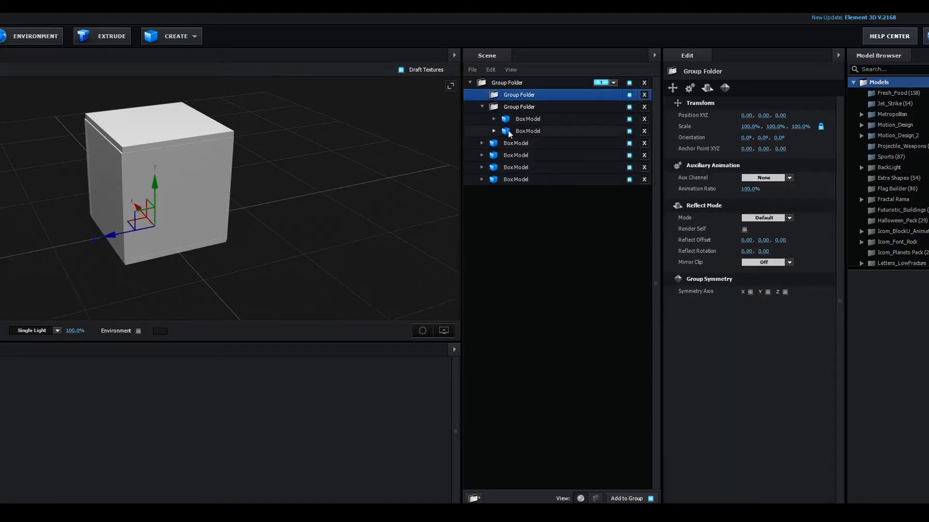
drag(516, 95, 528, 156)
click(525, 166)
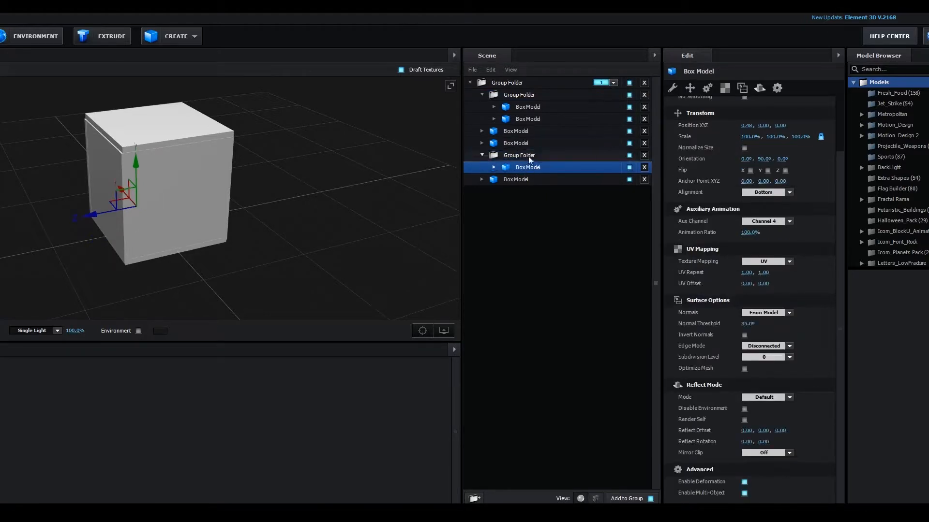
Step: Create another group folder in the scene and move the box model assigned to Channel 5 into it
click(474, 498)
drag(526, 168, 519, 190)
click(518, 190)
click(519, 180)
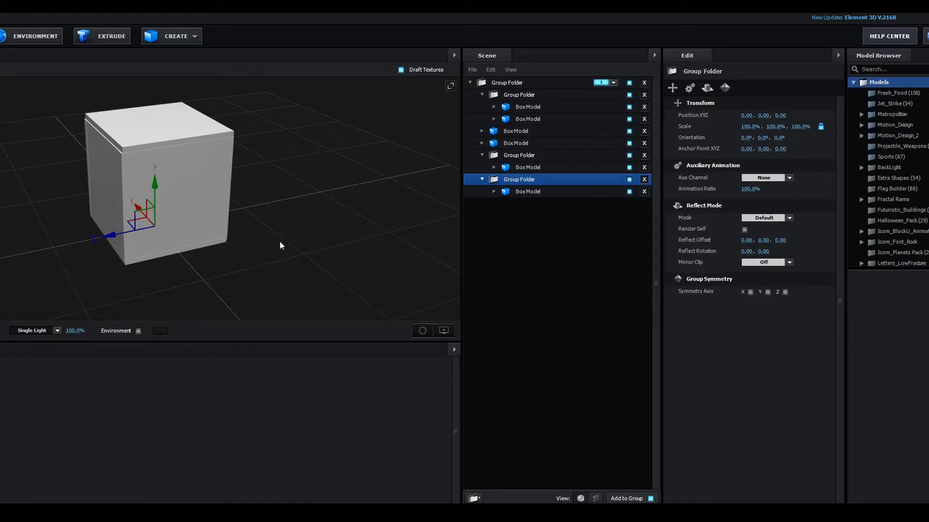
Step: Identify the Channel 5 panel's folder by toggling its visibility, and set the folder's anchor point X to -0.49
drag(279, 241, 332, 227)
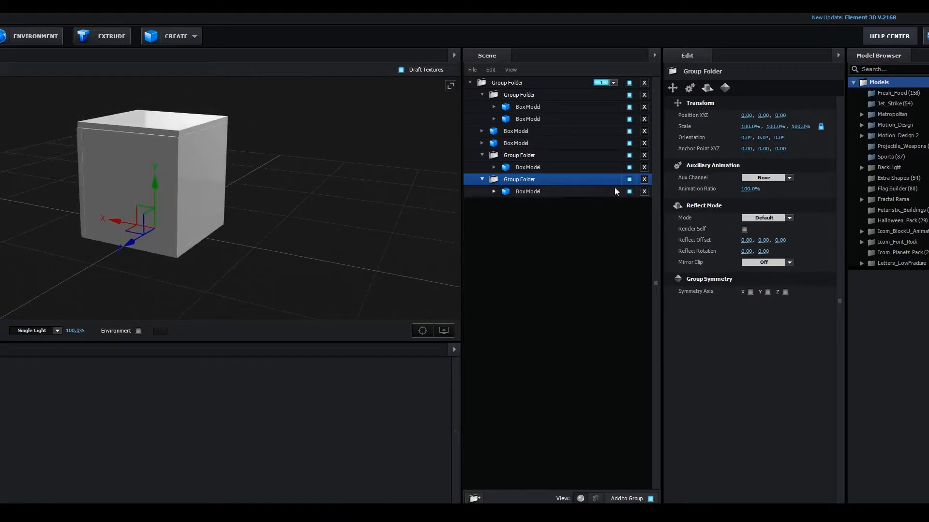
click(629, 179)
click(629, 179)
drag(746, 148, 724, 154)
Step: Toggle the visibility of the Channel 4 panel's folder to identify it, and set the folder's anchor point X to 0.46
mouse_move(278, 233)
mouse_down()
mouse_move(306, 218)
mouse_move(266, 251)
mouse_move(286, 242)
mouse_up()
click(554, 156)
click(629, 155)
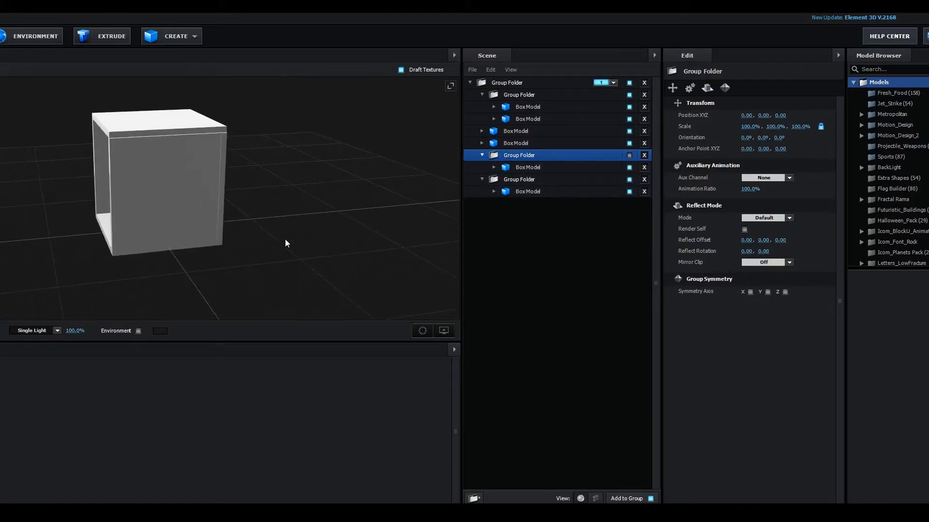
click(629, 156)
drag(747, 149, 769, 149)
drag(426, 141, 391, 137)
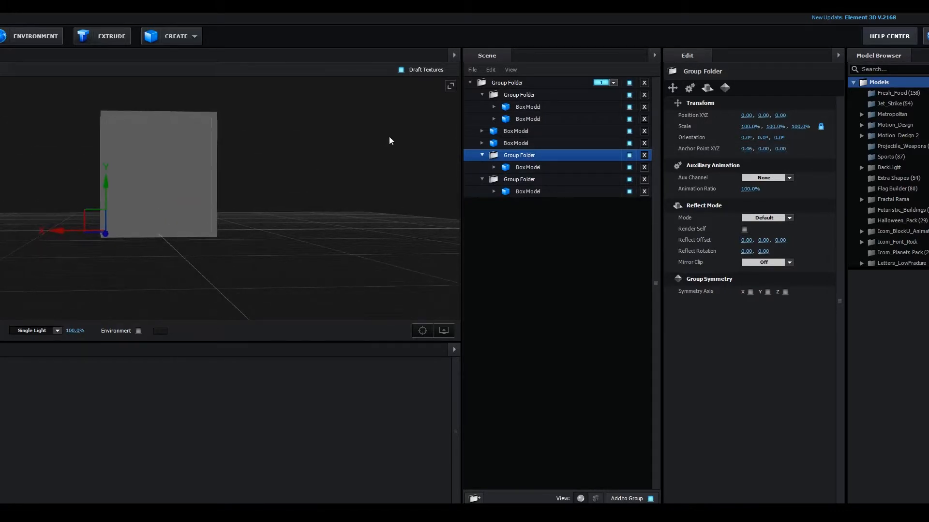
Step: Set the Channel 4 box model's aux channel to None and assign its parent group folder to Channel 4
click(570, 167)
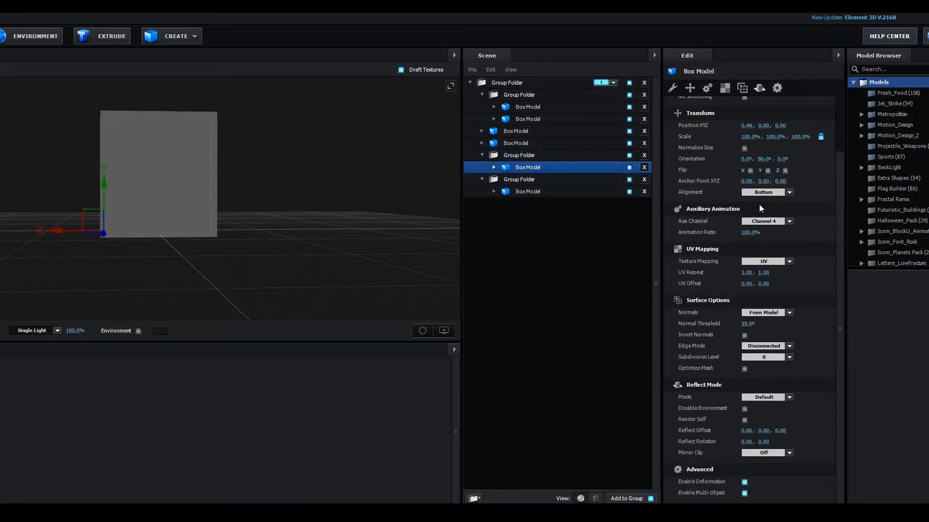
click(762, 222)
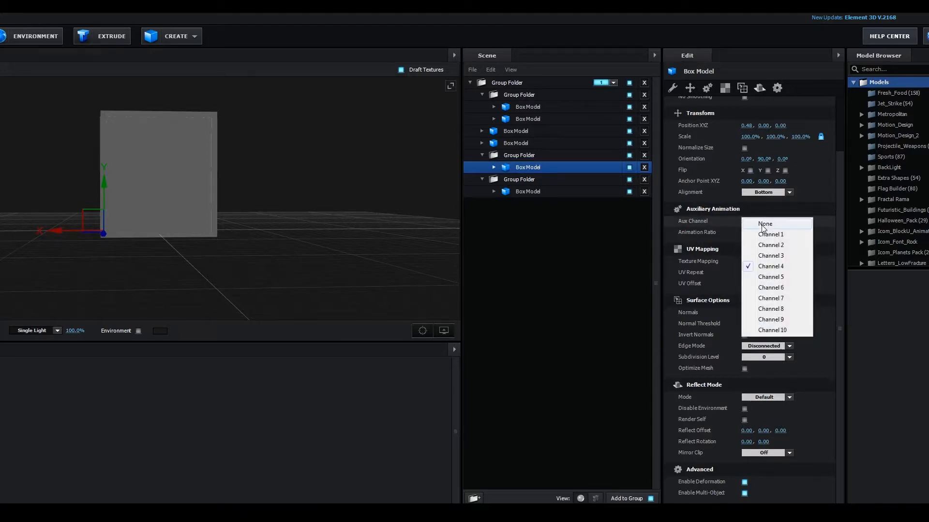
click(764, 225)
click(526, 158)
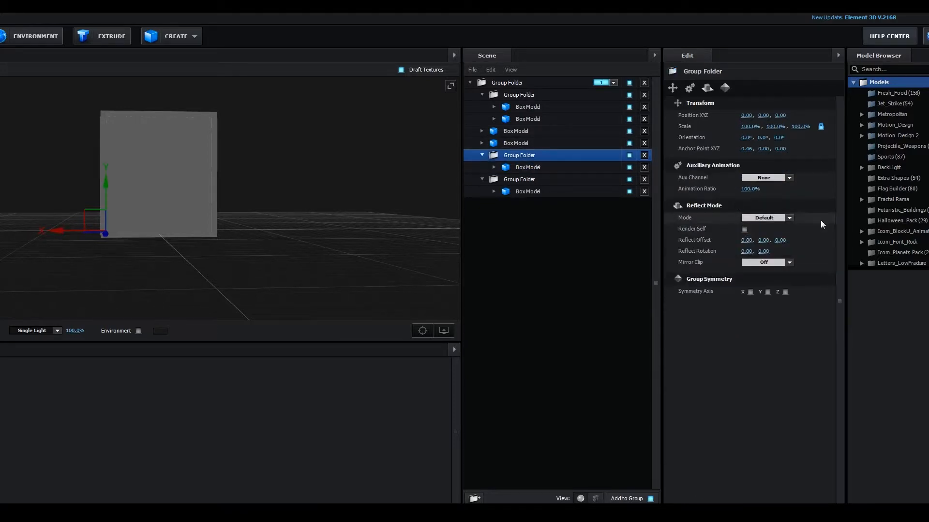
click(784, 178)
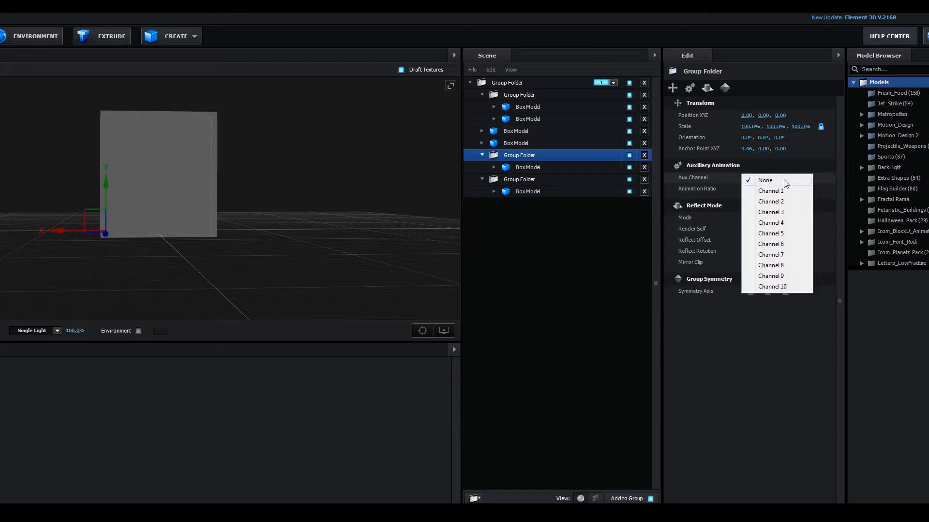
click(770, 223)
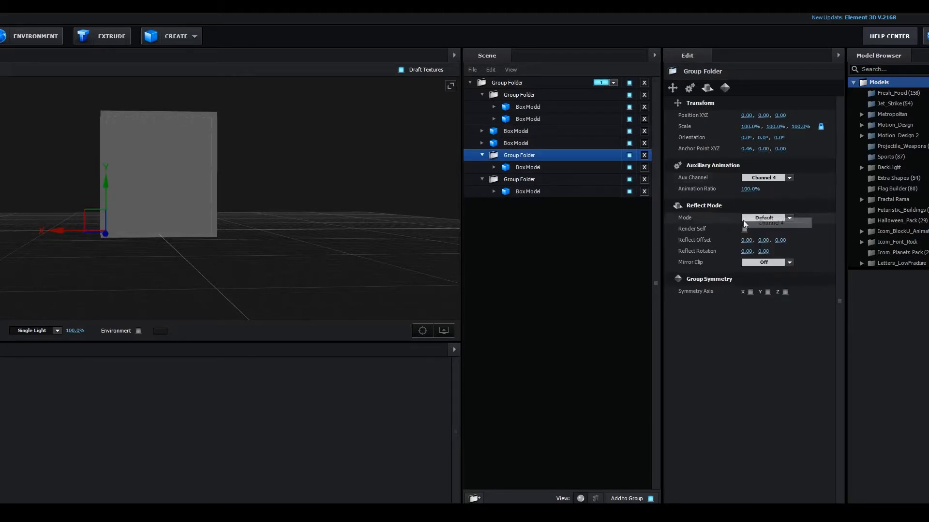
Step: Set the Channel 5 box model's aux channel to None, assign its parent group folder to Channel 5, and return to the composition
click(585, 191)
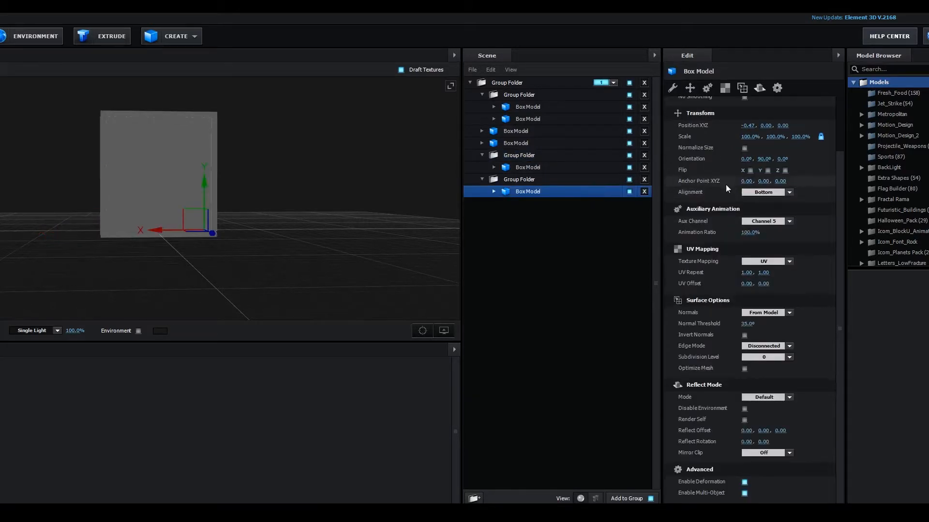
click(759, 221)
click(762, 224)
click(589, 181)
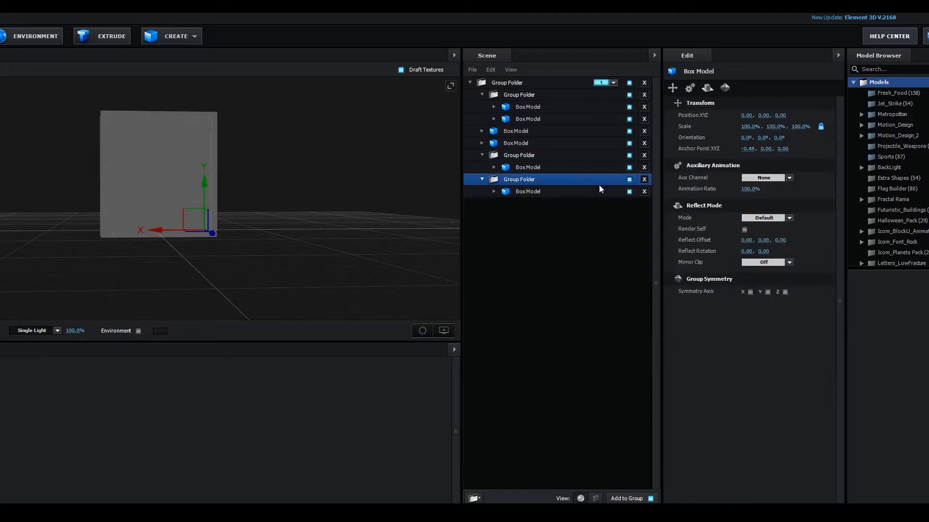
click(778, 182)
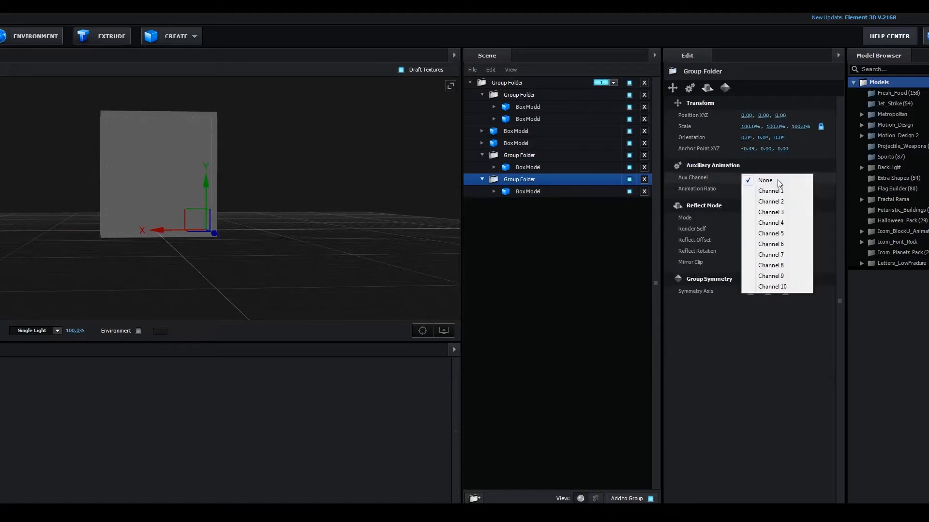
click(771, 234)
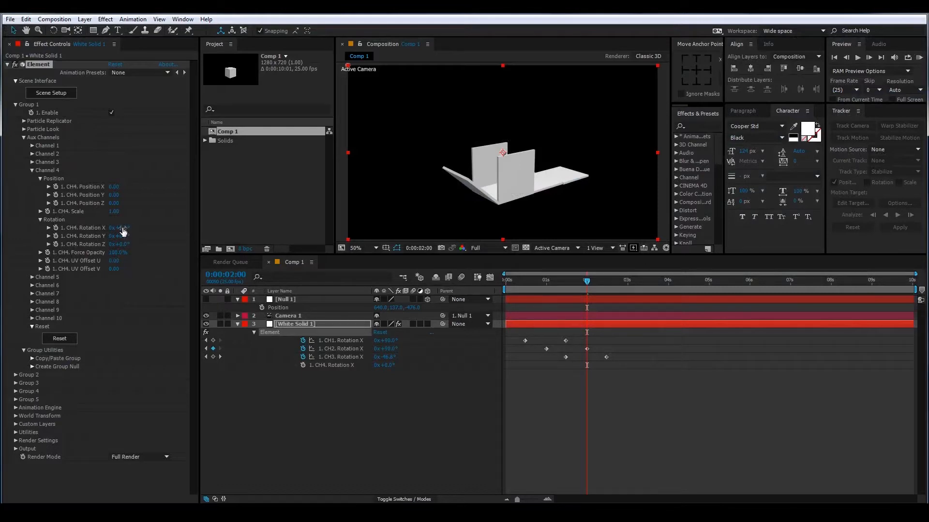
Step: Keyframe Channel 4's Z rotation at 0:00:02:00 and set it to -90° at 0:00:03:00
drag(124, 230, 134, 248)
key(ctrl+z)
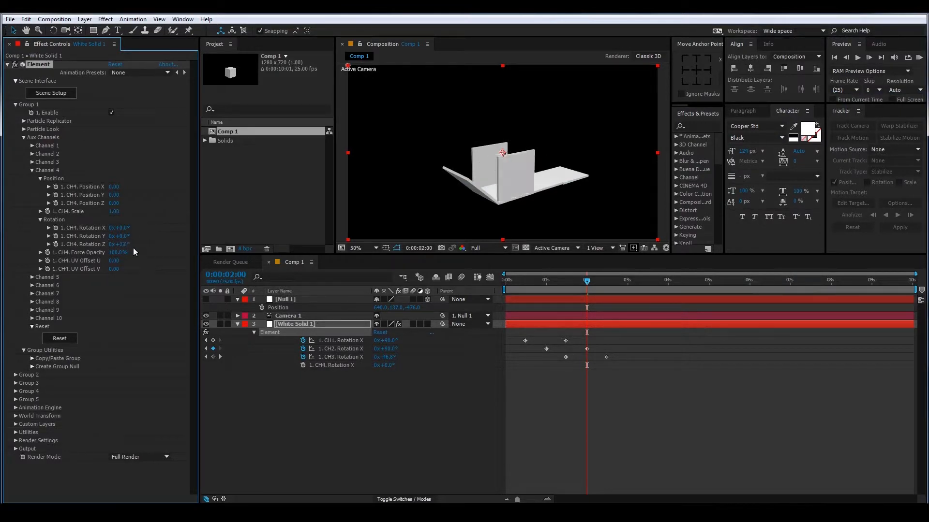
click(56, 244)
click(628, 280)
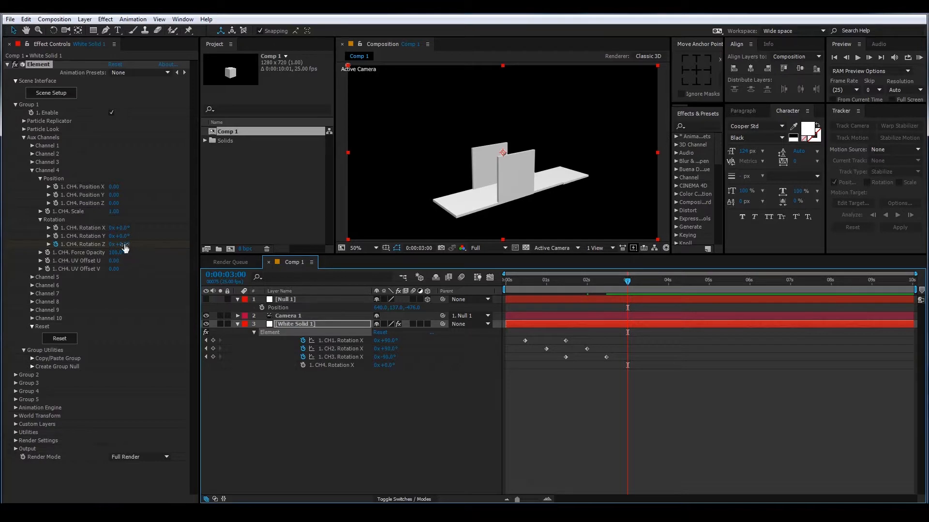
drag(137, 245, 92, 243)
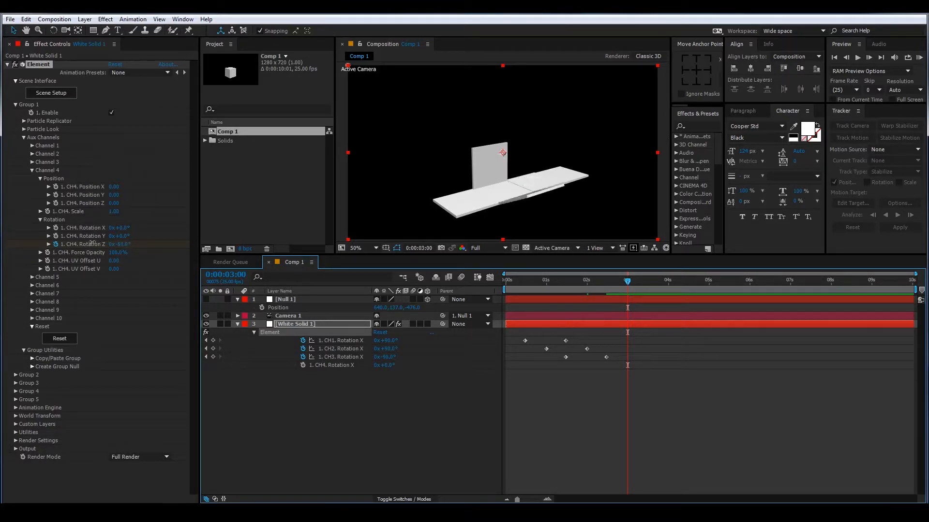
click(121, 244)
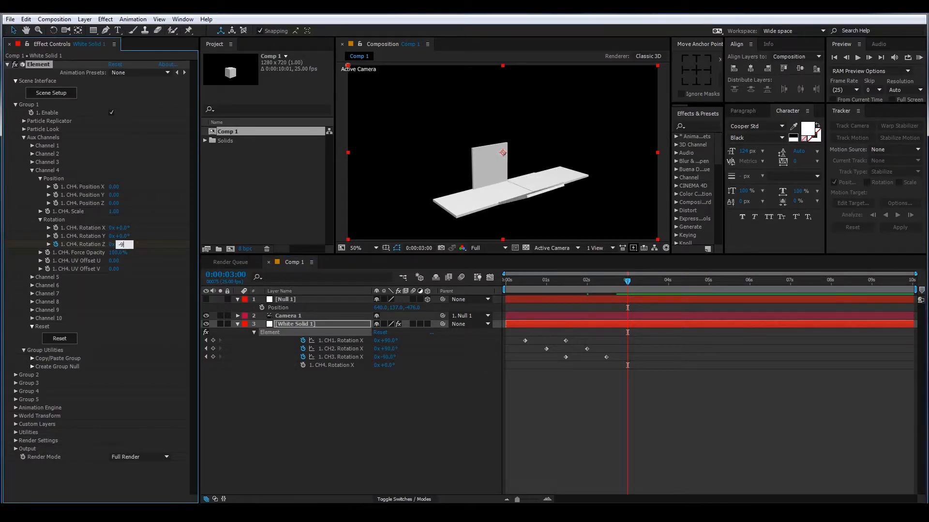
Step: Refresh the solid layer's list of keyframed properties in the timeline to include Channel 4's Z rotation
click(343, 324)
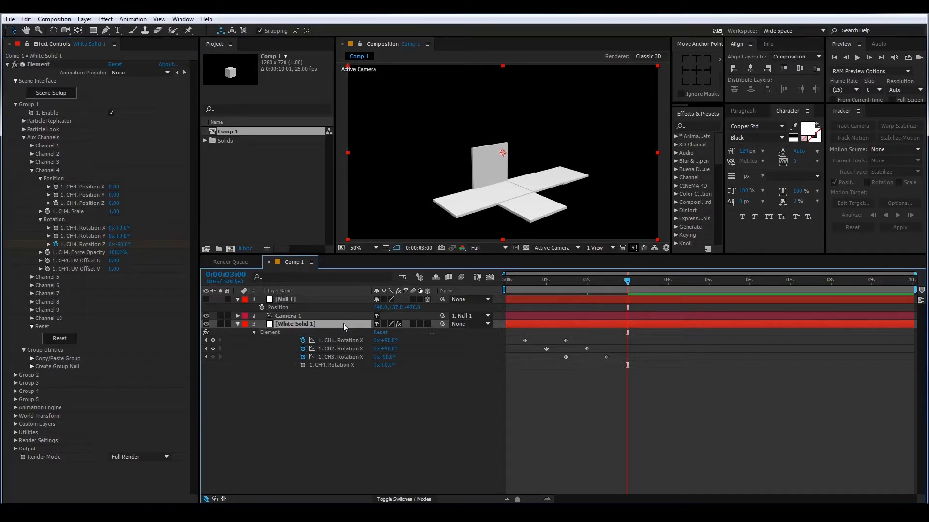
key(u)
key(u)
Step: Add a Z rotation keyframe for aux Channel 5 at 0:00:02:12
click(608, 281)
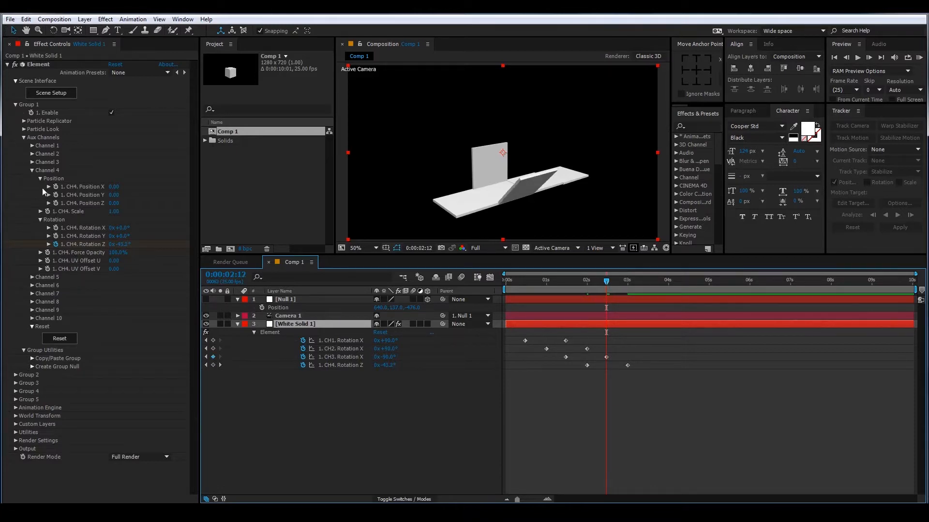
click(32, 171)
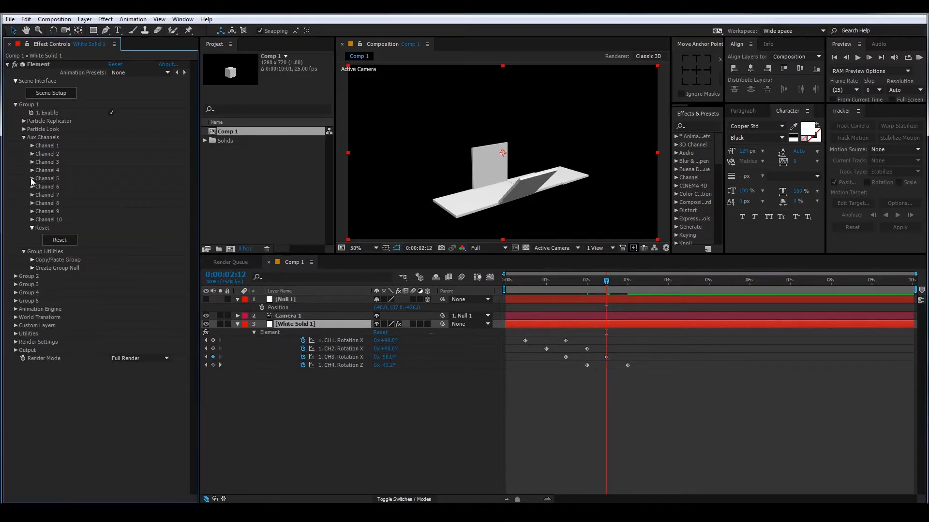
click(32, 179)
click(40, 228)
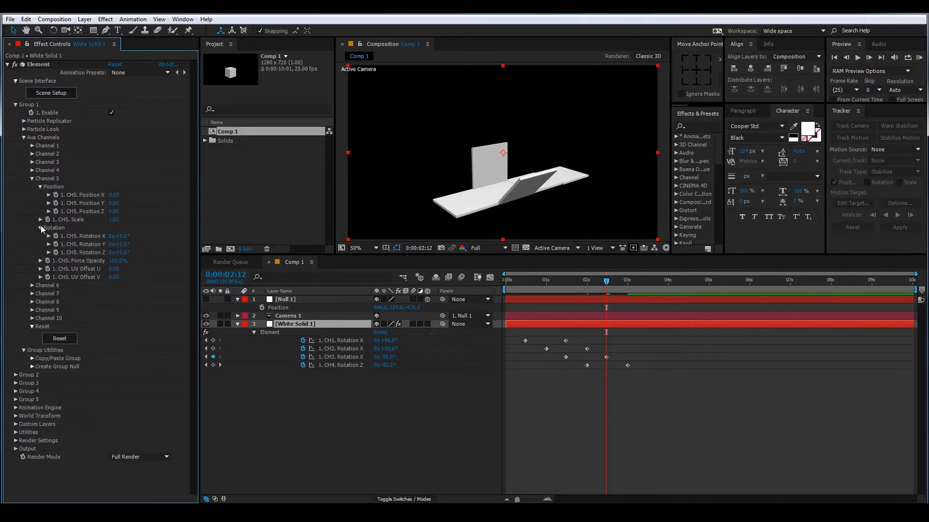
click(53, 252)
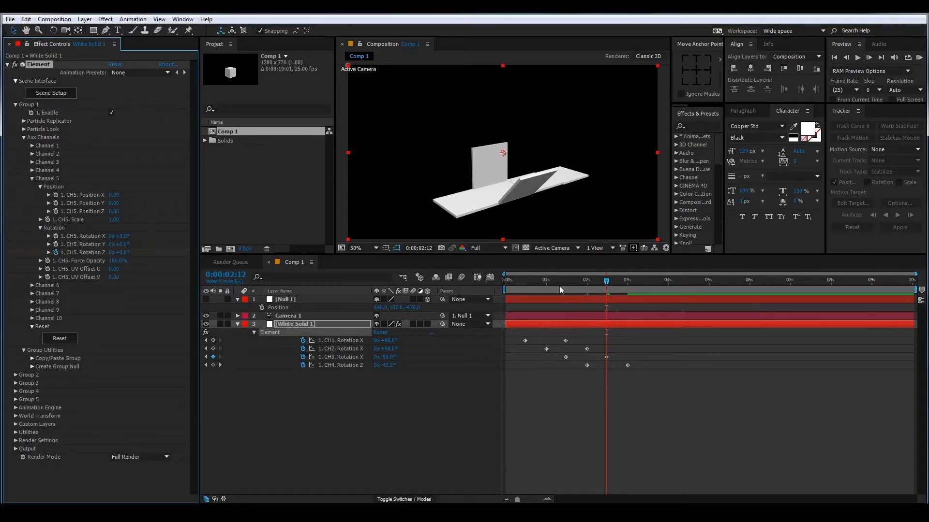
Step: Set Channel 5's Z rotation to 90° at 0:00:03:12
click(648, 283)
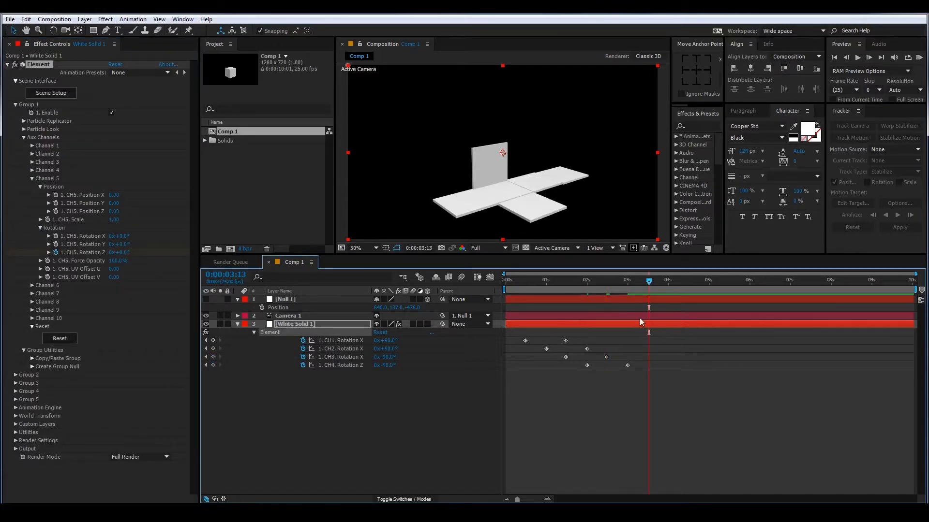
key(Page_Up)
drag(121, 252, 146, 252)
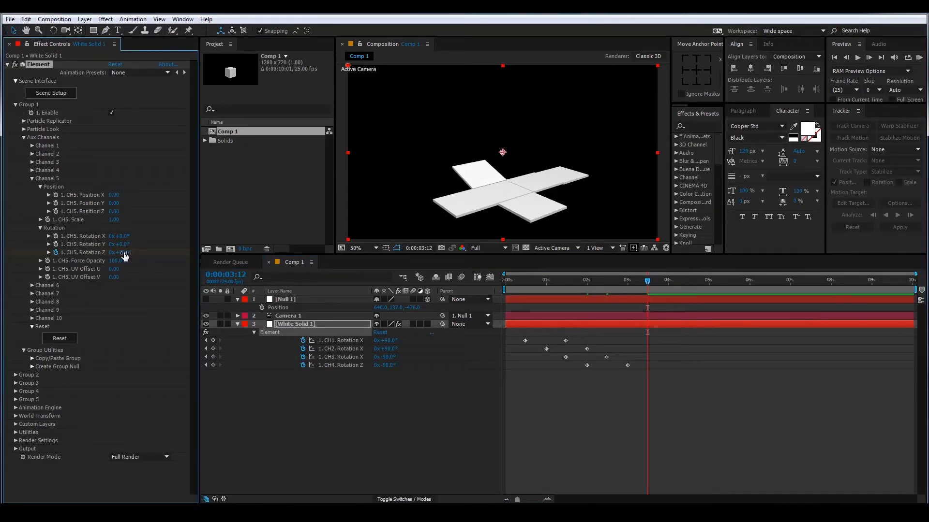
click(125, 252)
text(90)
key(Return)
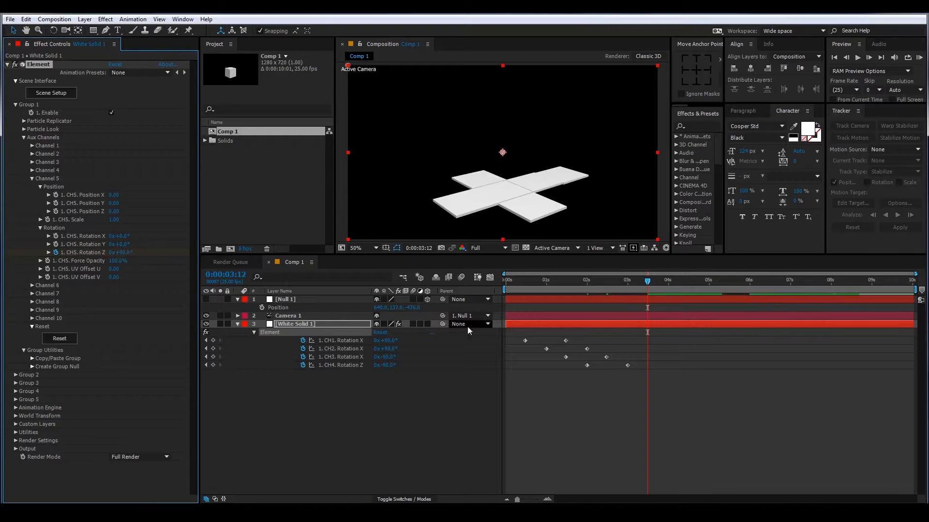
Step: End the work area at 0:00:03:24 and preview the unfolding animation
click(666, 283)
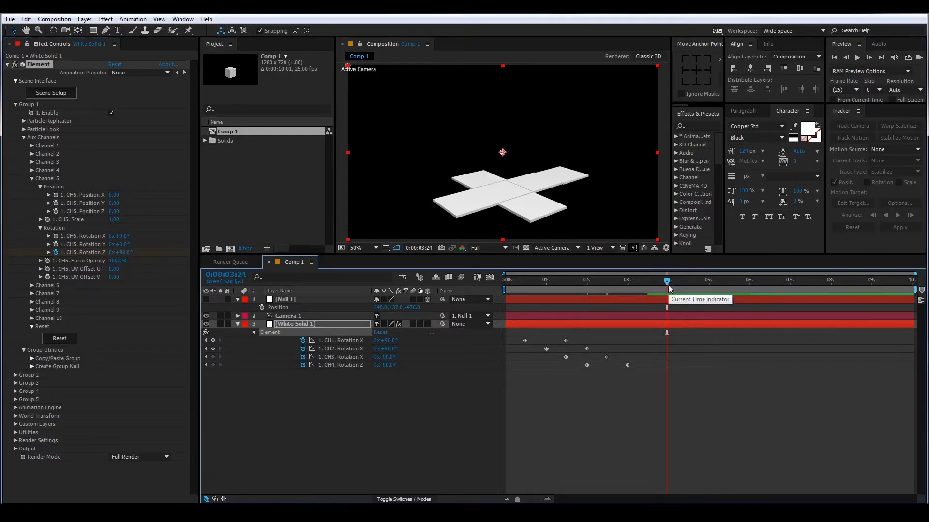
key(n)
key(space)
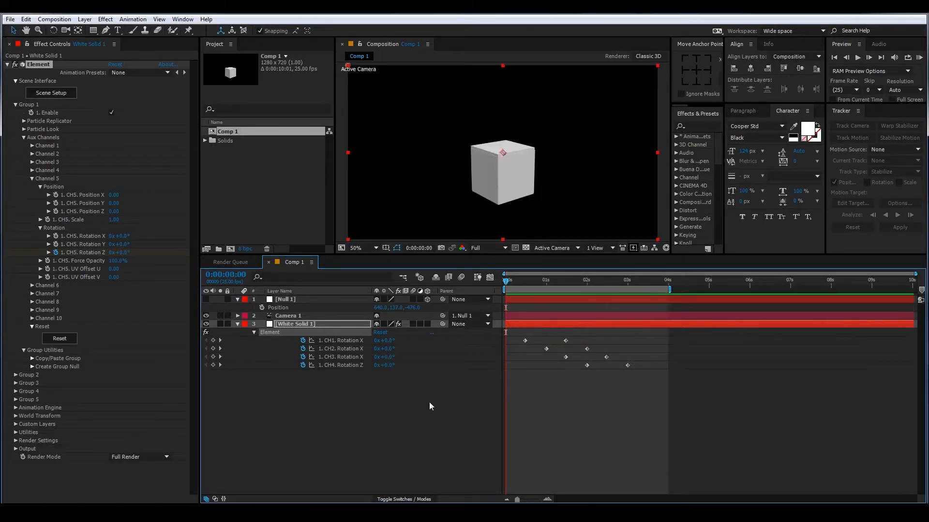
Step: Collapse the Group 1 effect controls, reopen the Element scene setup, and collapse the top-level group folder
click(24, 138)
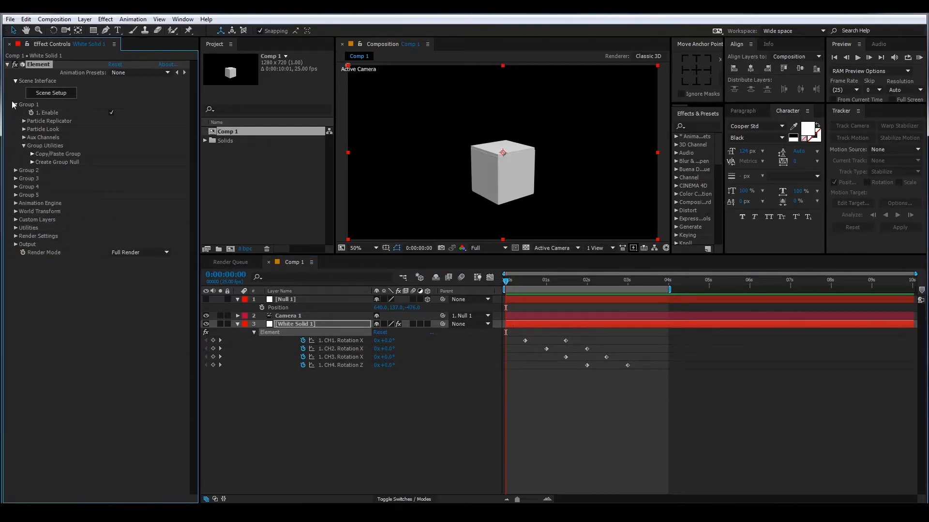
click(15, 105)
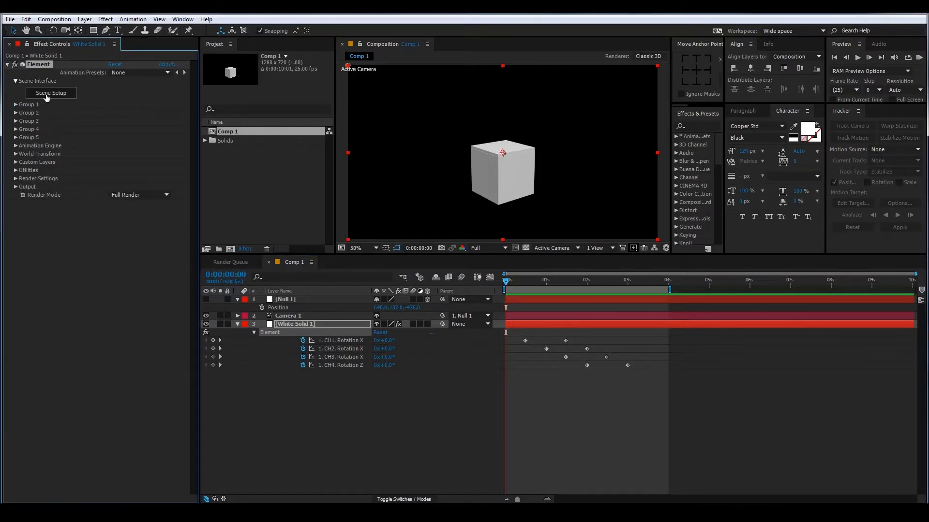
click(47, 96)
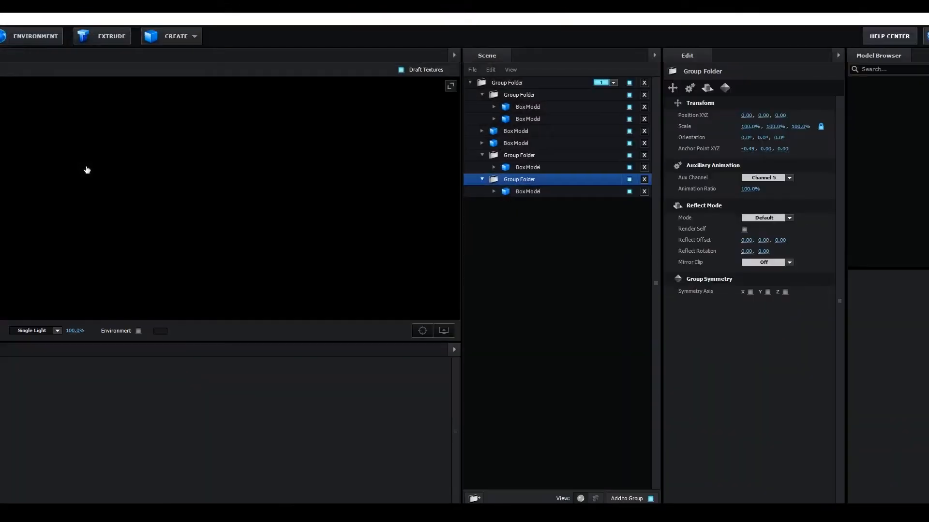
click(469, 82)
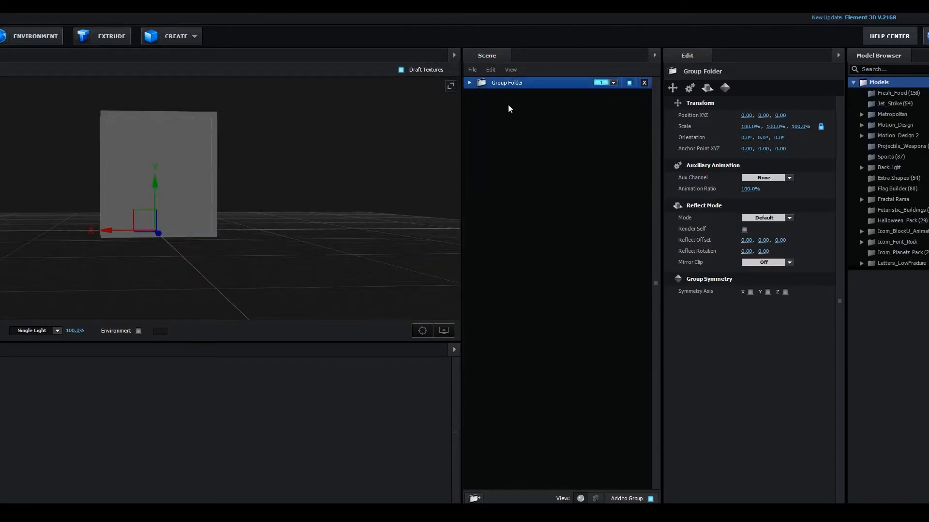
Step: Create a plane model in the scene and move it out of the group folder to the end of the scene list
click(188, 36)
click(301, 59)
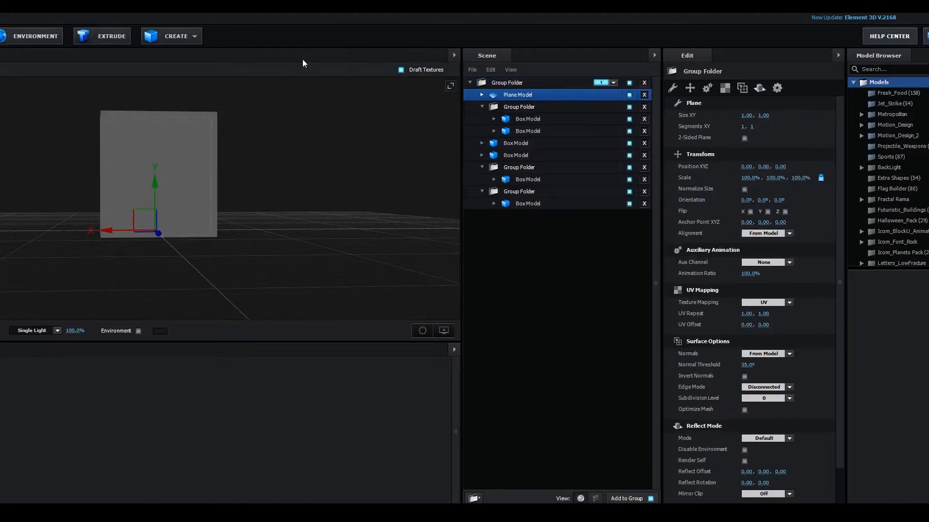
drag(510, 96, 561, 253)
click(613, 204)
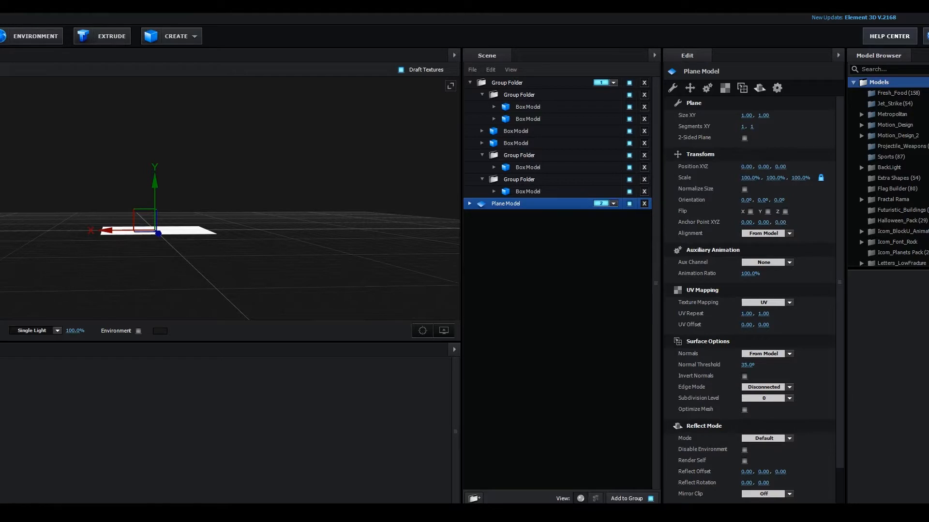
Step: Scale the plane uniformly to about 1160.8% as a floor and apply an embossed metal plate material to it
drag(82, 151, 88, 169)
key(r)
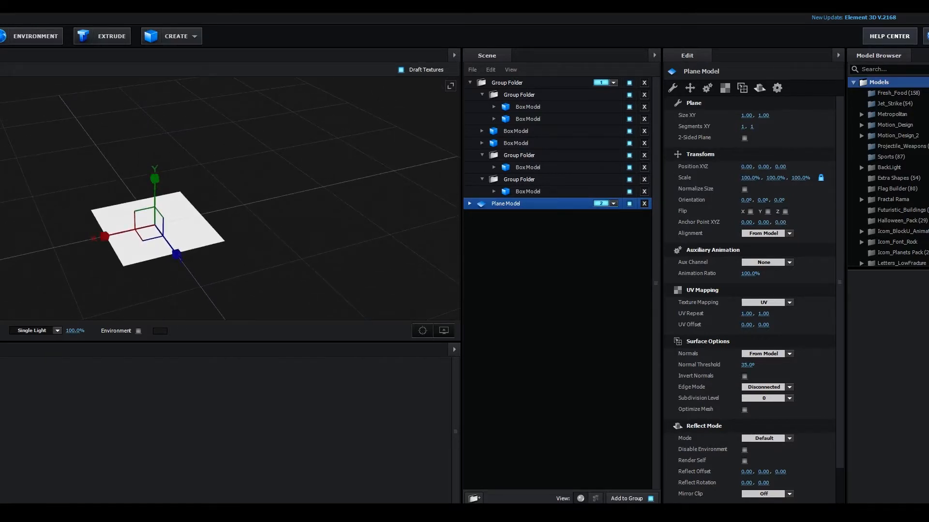
drag(153, 226, 364, 212)
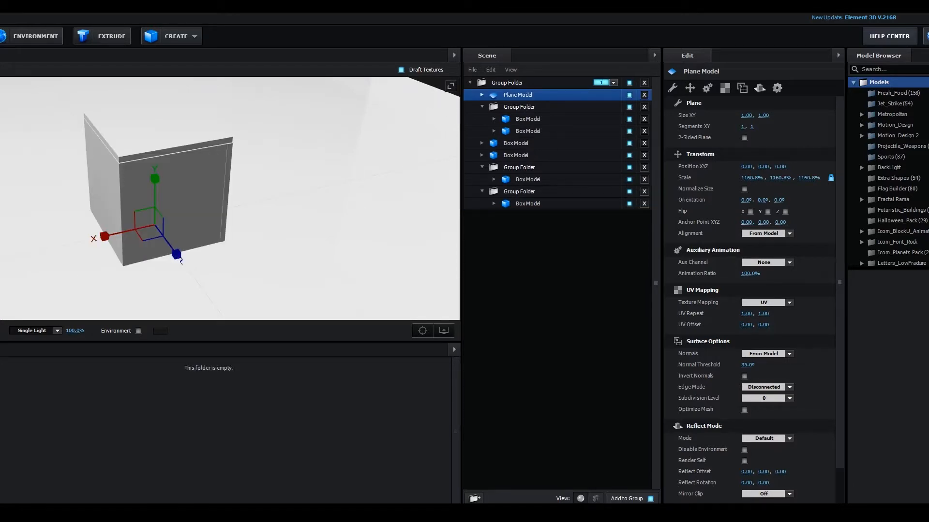
drag(199, 453, 421, 254)
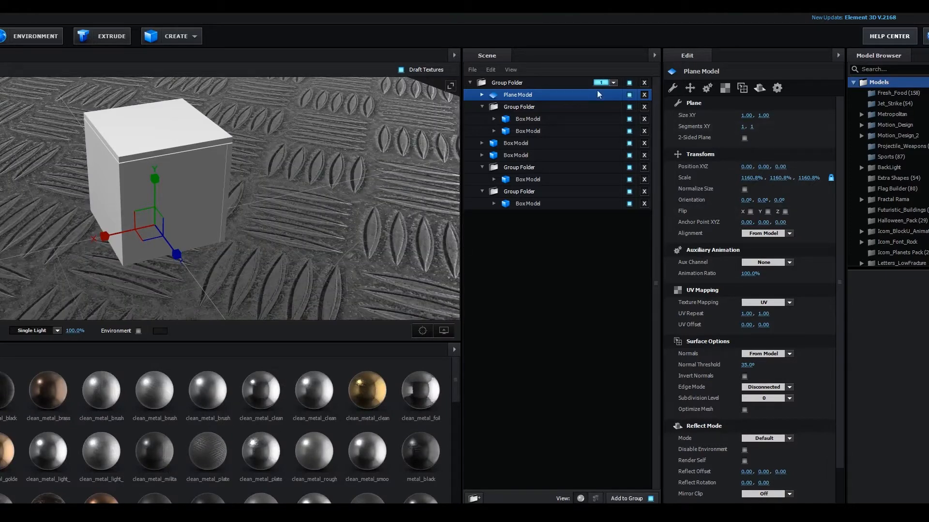
Step: Set the plane's texture mapping to Box Repeat with a UV repeat of 3.00 by 3.00
click(725, 89)
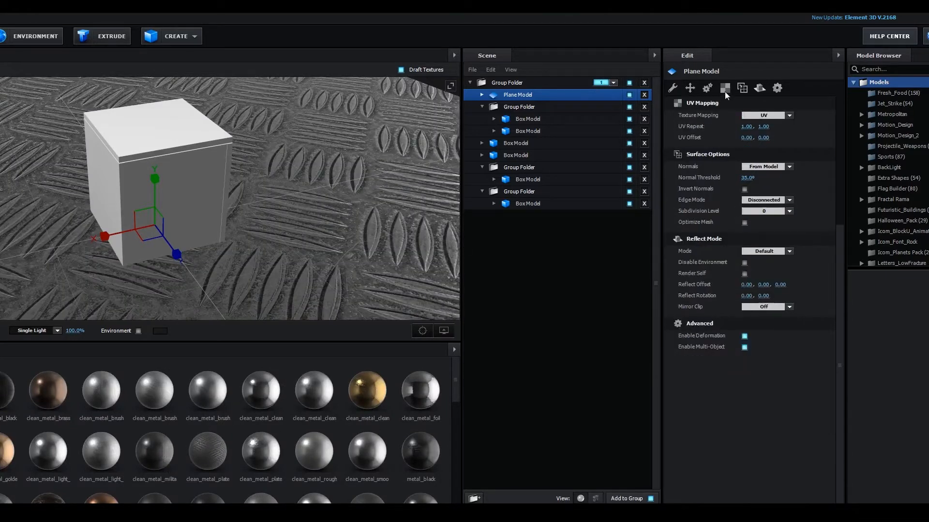
click(767, 117)
click(783, 160)
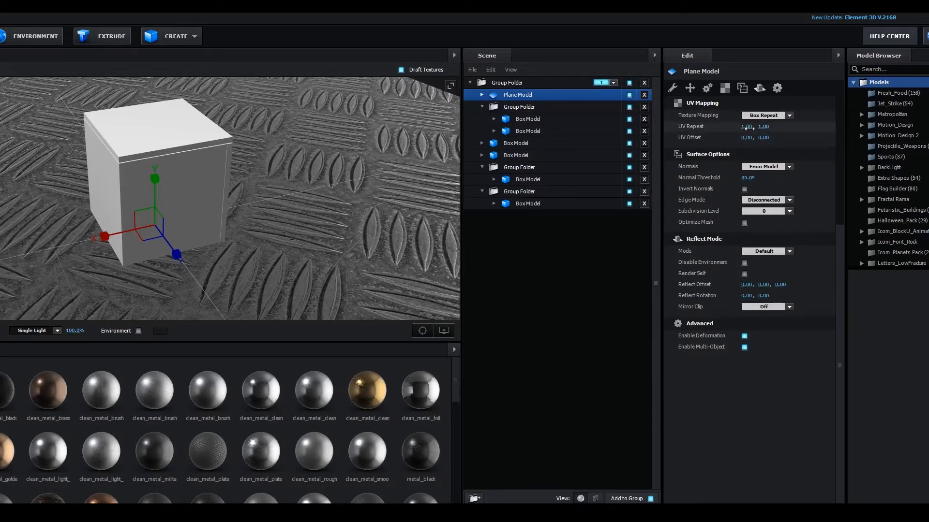
click(750, 127)
text(3)
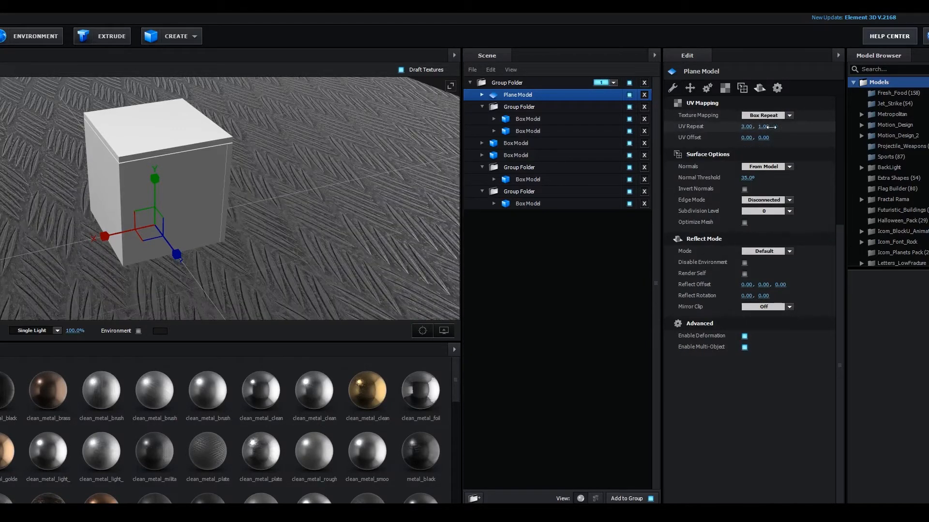
key(Return)
click(768, 127)
text(3)
key(Return)
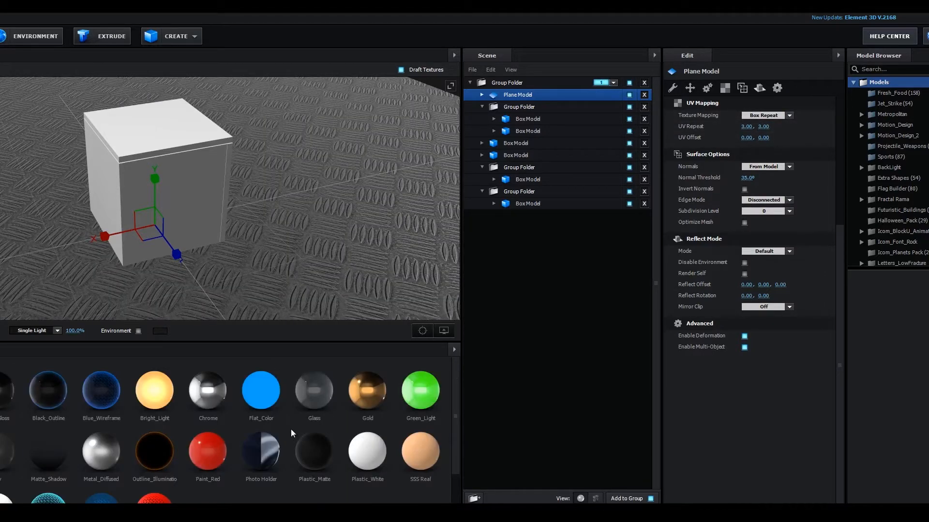
Step: Apply the Paint_Red material to all box panels
scroll(292, 429, down, 1)
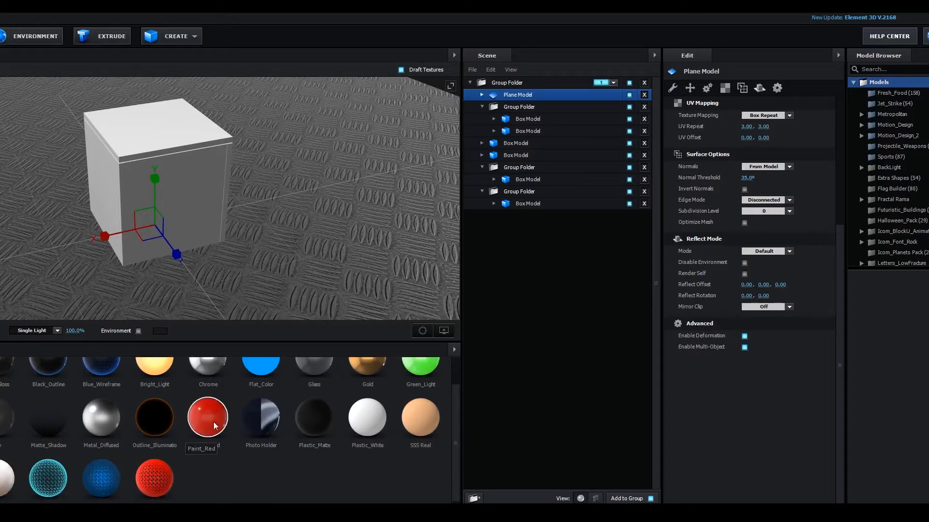
mouse_move(208, 418)
mouse_down()
mouse_move(426, 290)
mouse_move(578, 132)
mouse_move(576, 117)
mouse_up()
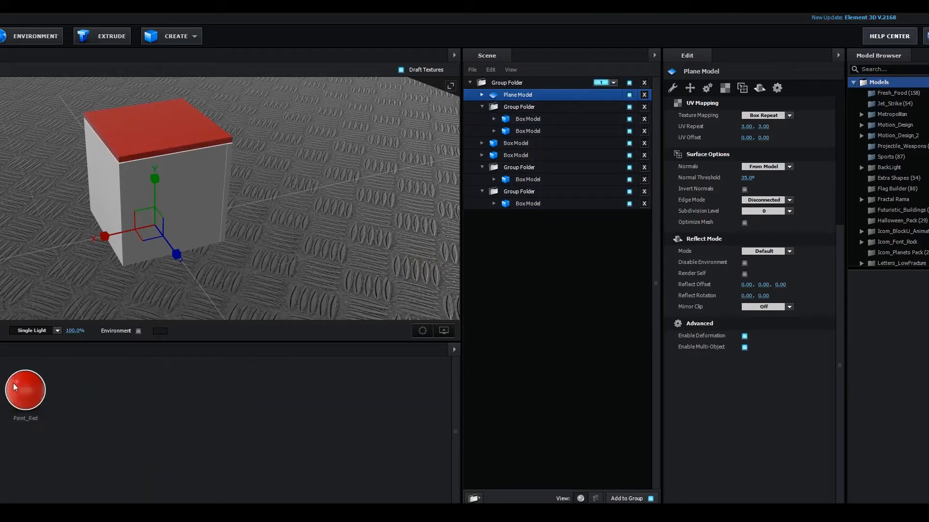
mouse_move(13, 383)
mouse_down()
mouse_move(564, 112)
mouse_move(543, 184)
mouse_move(547, 176)
mouse_move(432, 247)
mouse_move(549, 180)
mouse_move(483, 252)
mouse_move(548, 213)
mouse_up()
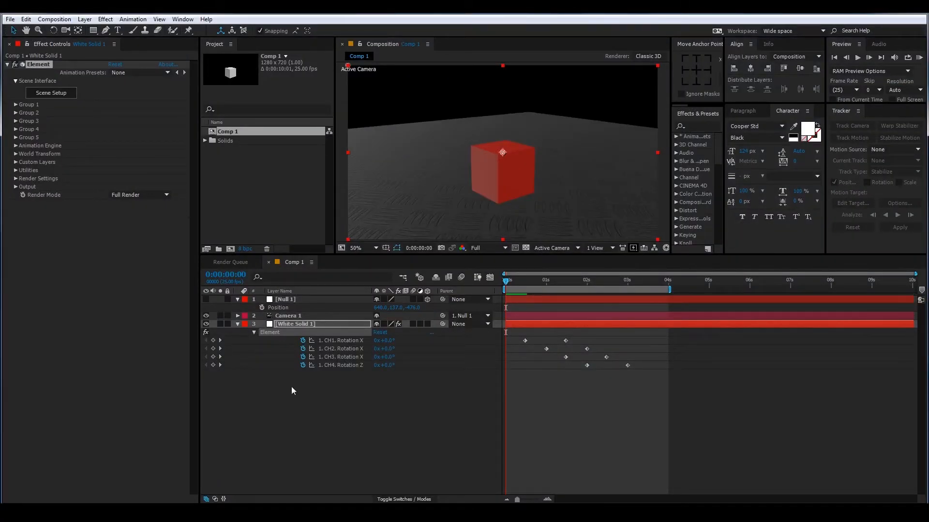
Step: Add a spot light to the composition with the default light settings
right_click(294, 404)
mouse_move(327, 301)
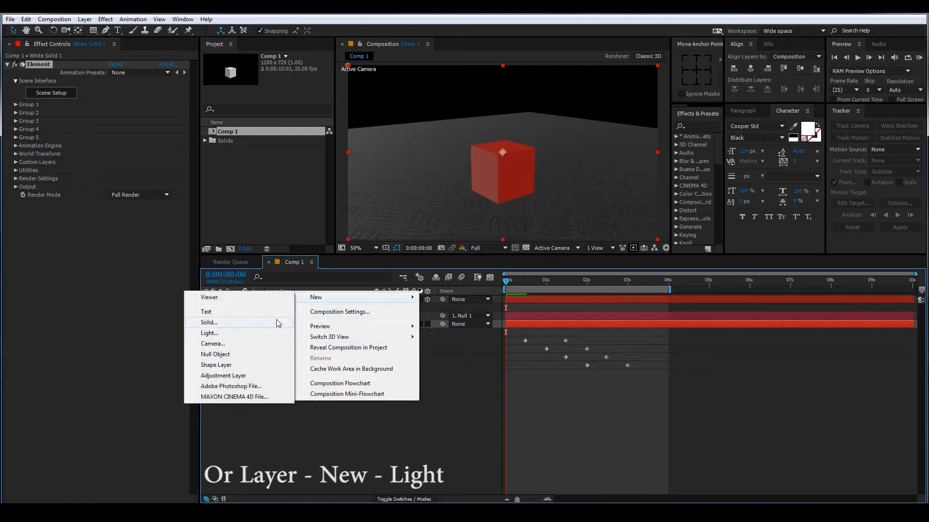
click(233, 333)
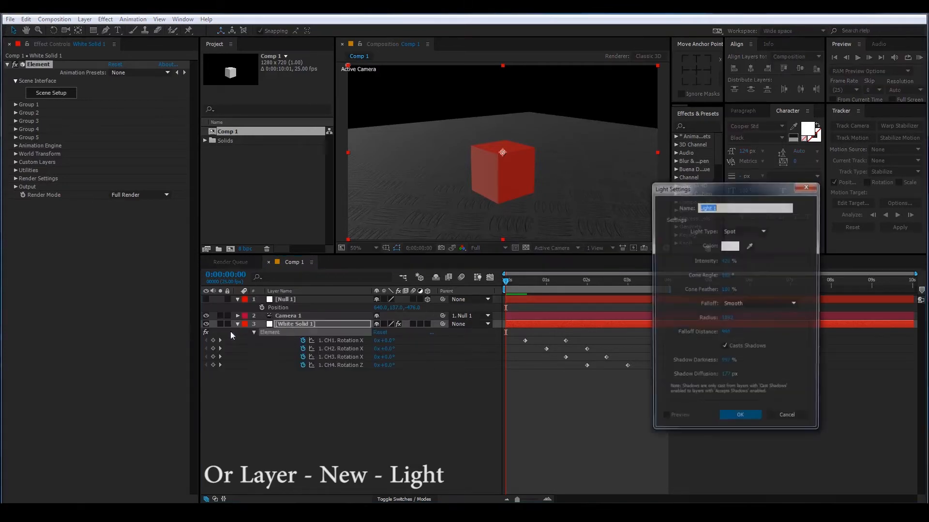
click(740, 419)
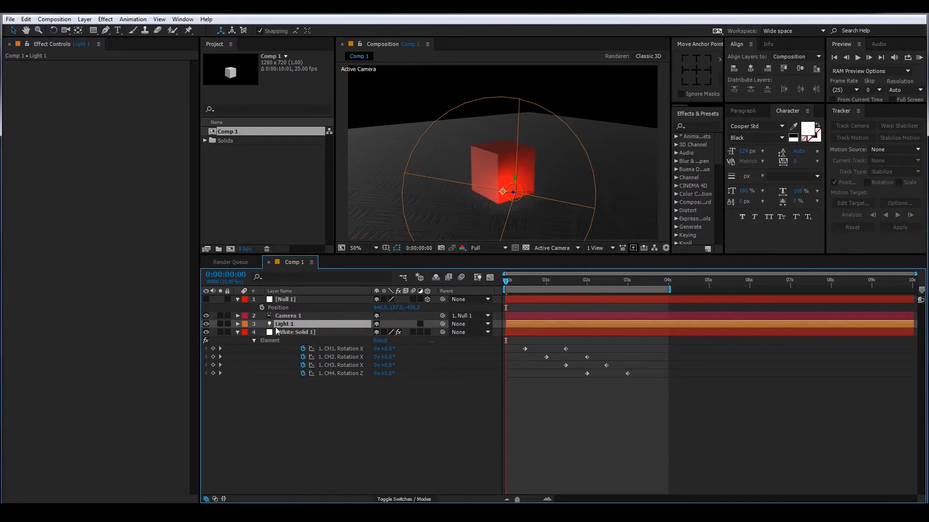
Step: Reposition Light 1 above and in front of the box at about 162, -585, -818
key(p)
drag(380, 332, 108, 322)
drag(396, 332, 101, 303)
drag(411, 333, 205, 308)
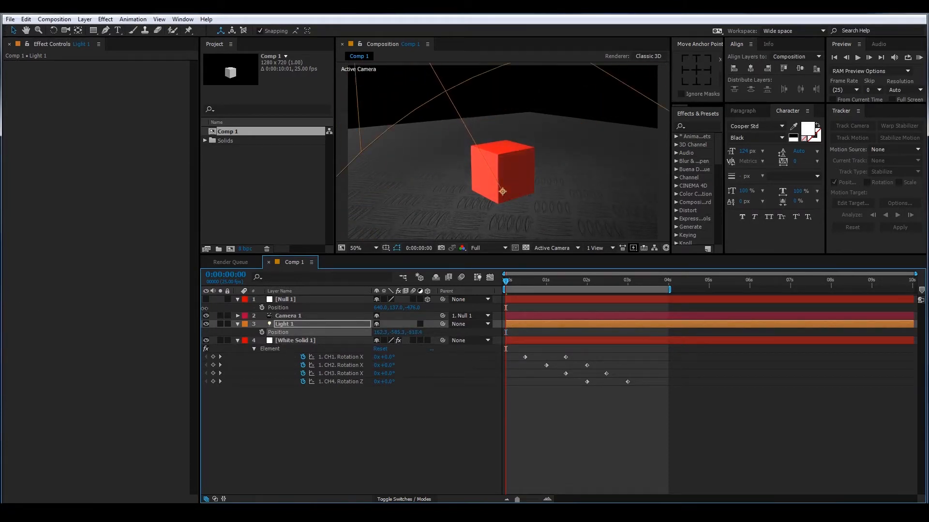
Step: In White Solid 1's Element render settings, enable SSAO ambient occlusion with the High quality preset and enable shadows
click(310, 341)
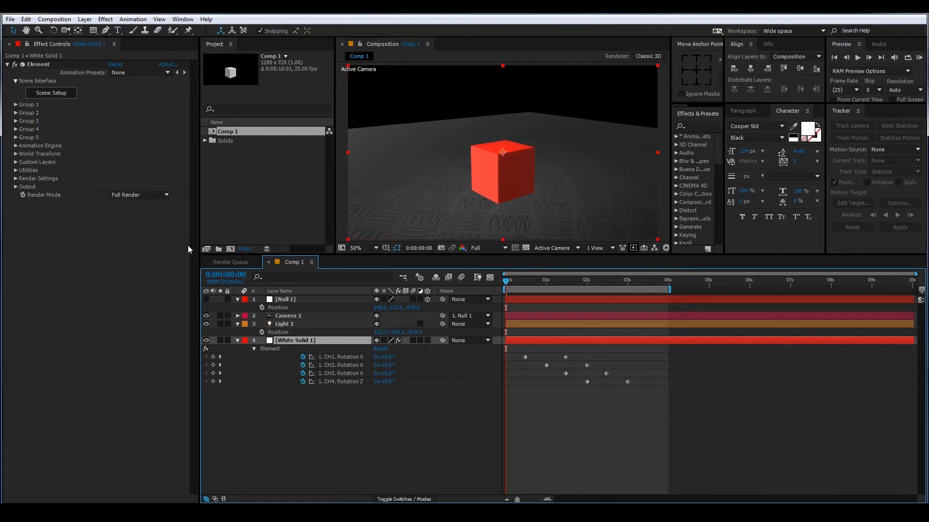
click(16, 179)
click(16, 179)
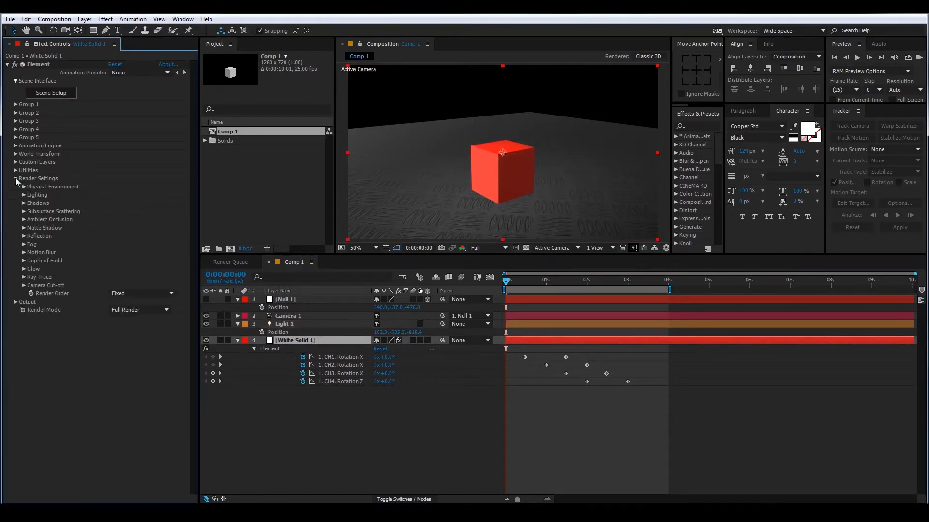
click(24, 220)
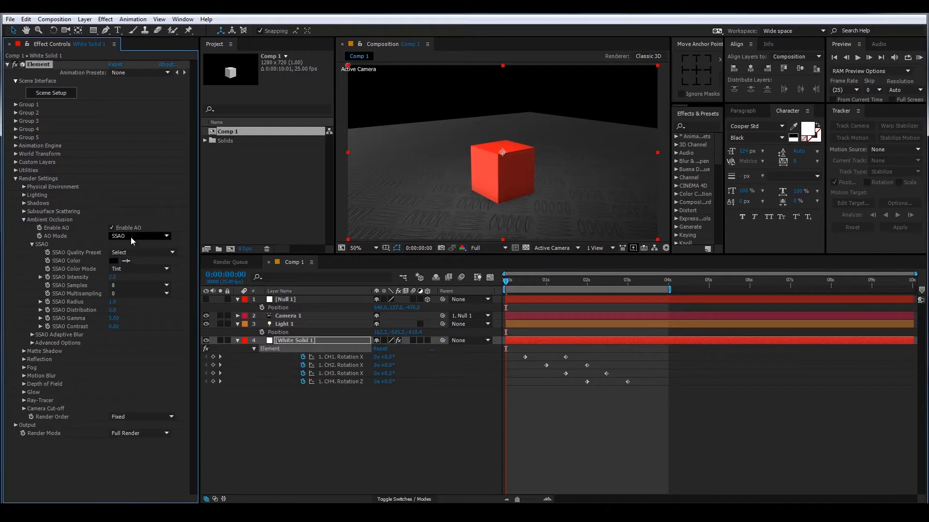
click(134, 252)
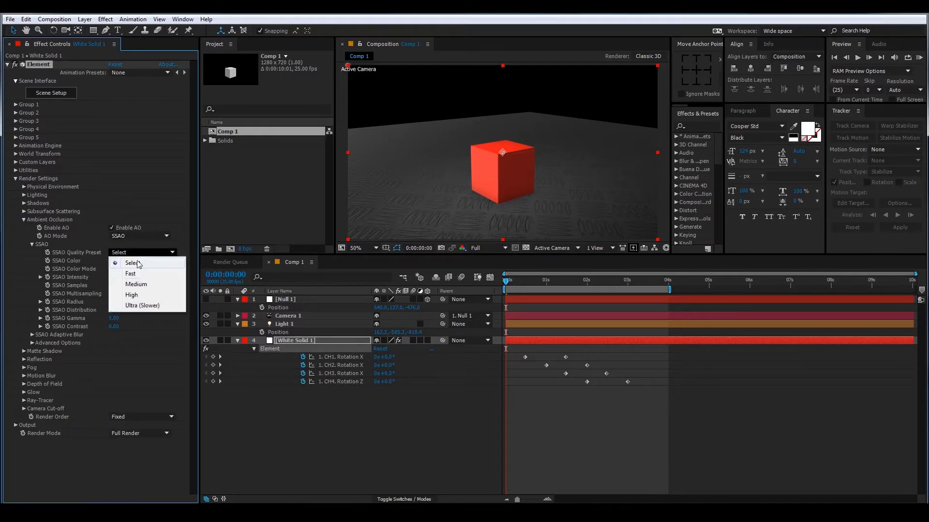
click(136, 294)
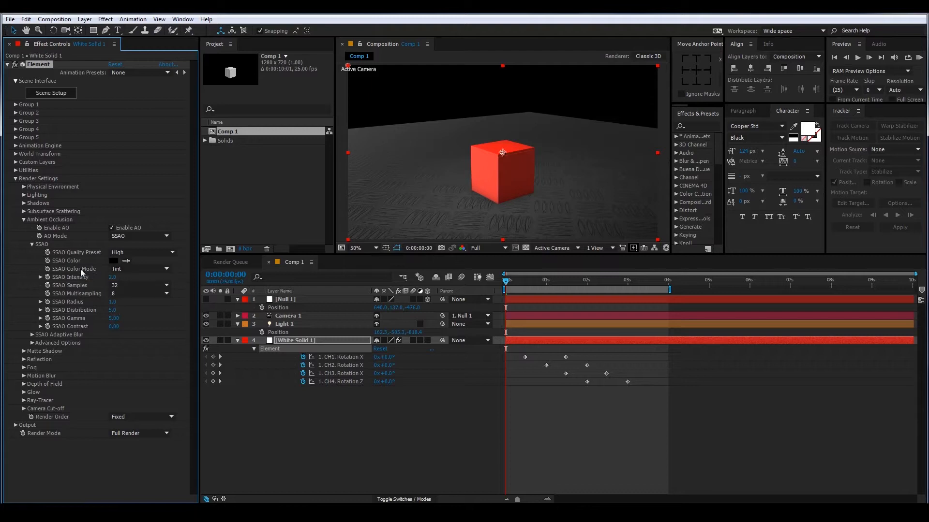
click(24, 204)
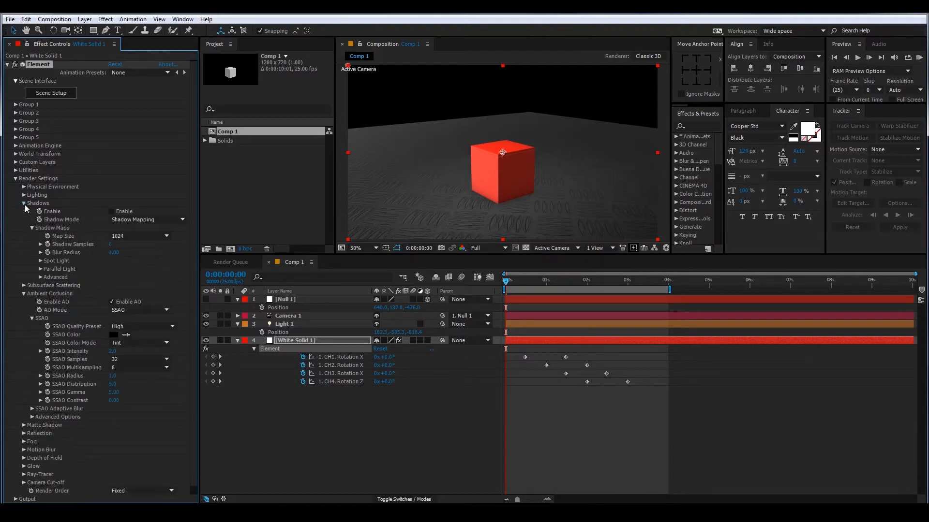
click(112, 212)
Step: Go to 0:00:03:10 and apply Easy Ease to all rotation keyframes of channels 1 to 5
drag(505, 281, 645, 292)
click(567, 341)
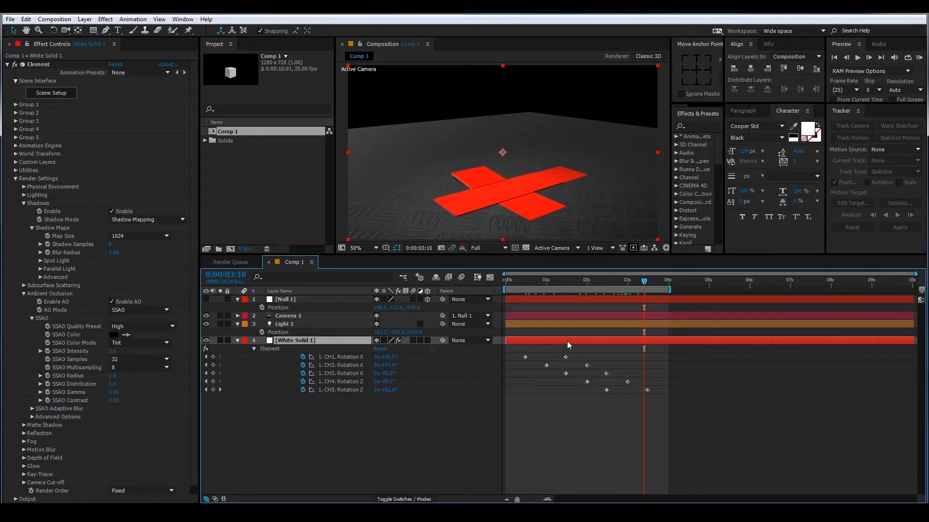
drag(676, 355, 669, 352)
drag(519, 410, 515, 402)
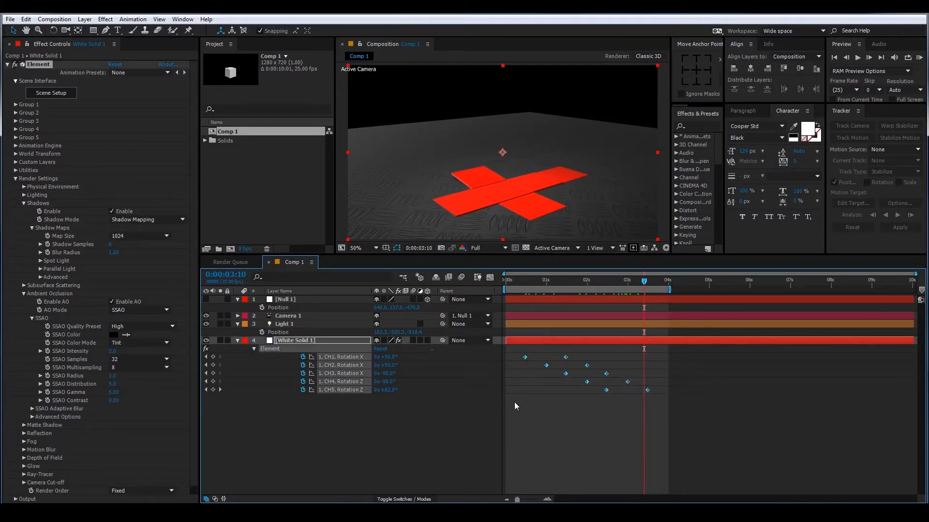
key(F9)
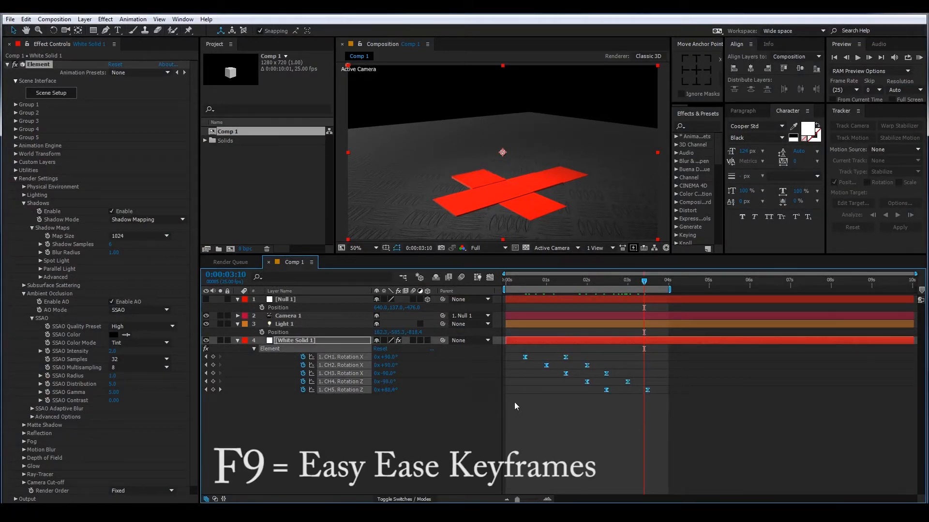
click(573, 461)
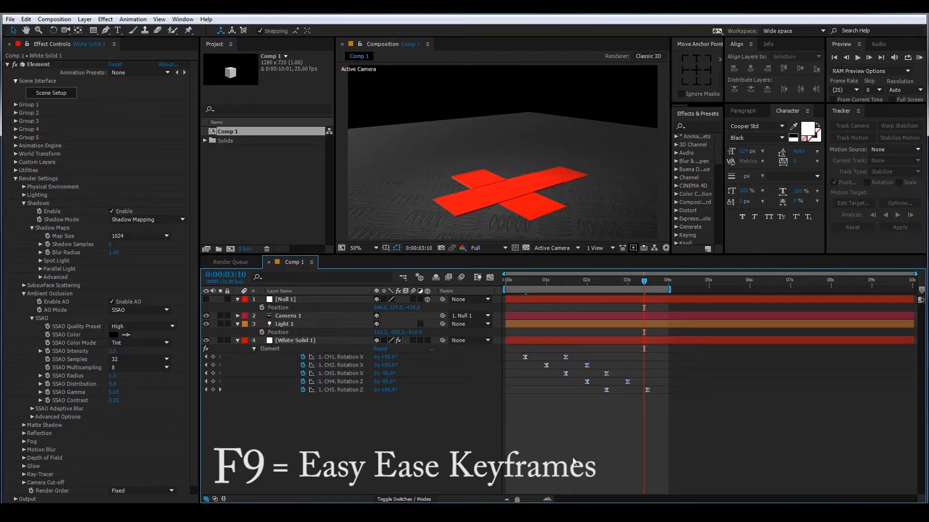
Step: Reopen the Element scene and change the floor plane to the Default material at 2315.5% scale
click(43, 93)
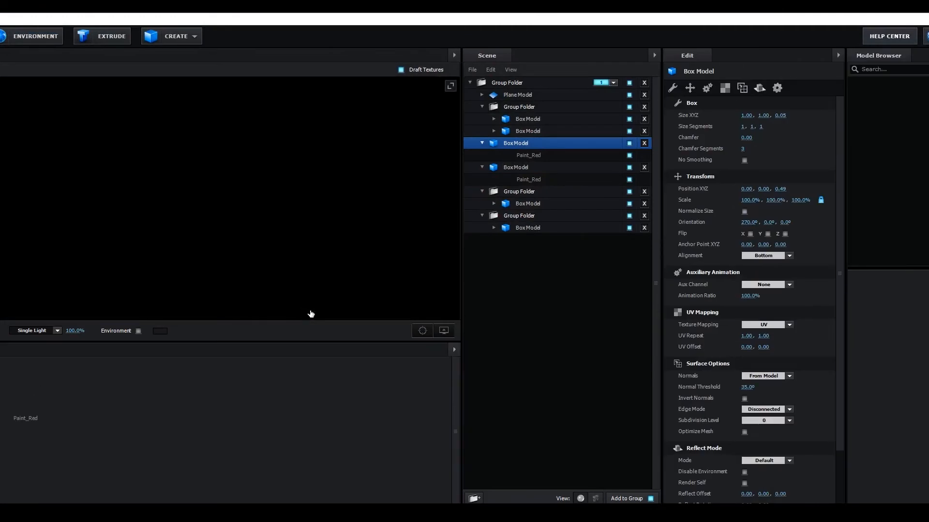
click(512, 96)
drag(67, 327, 572, 92)
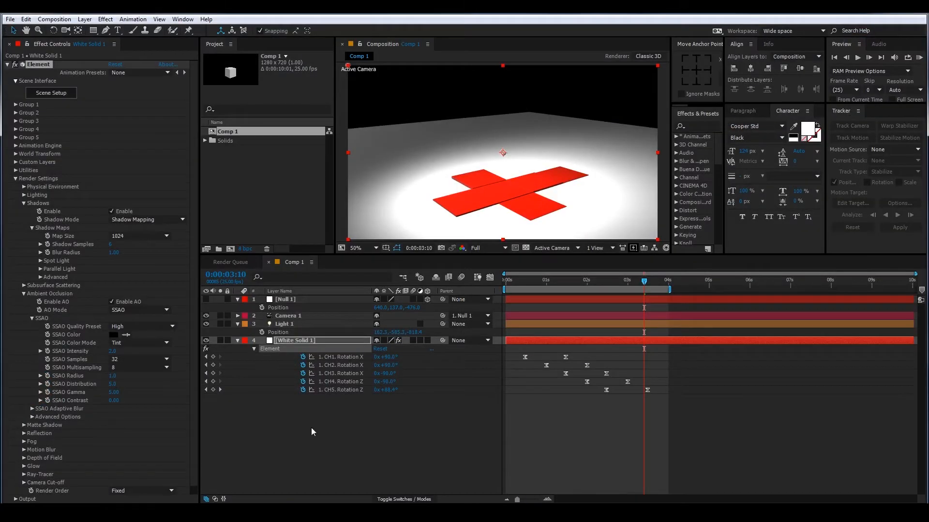
Step: Create a white comp-sized solid and place it beneath all other layers as the background
right_click(311, 428)
mouse_move(338, 324)
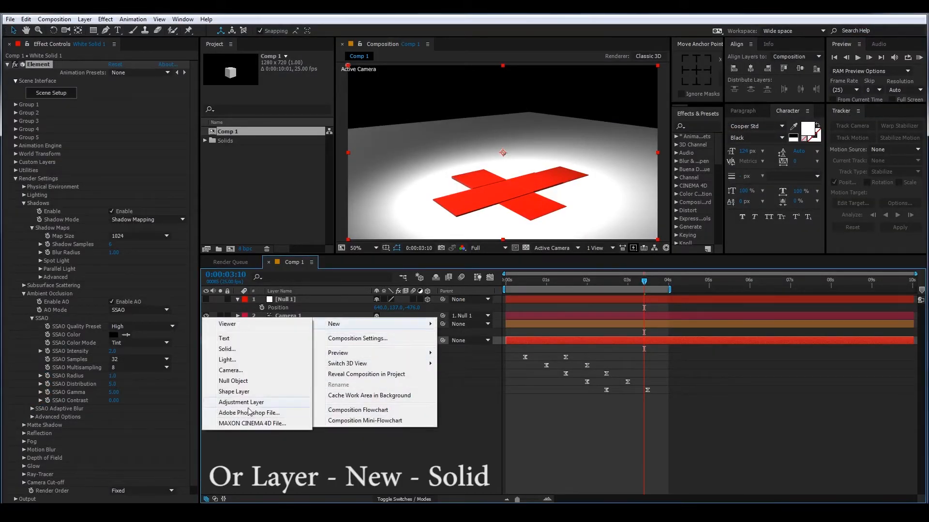
click(226, 349)
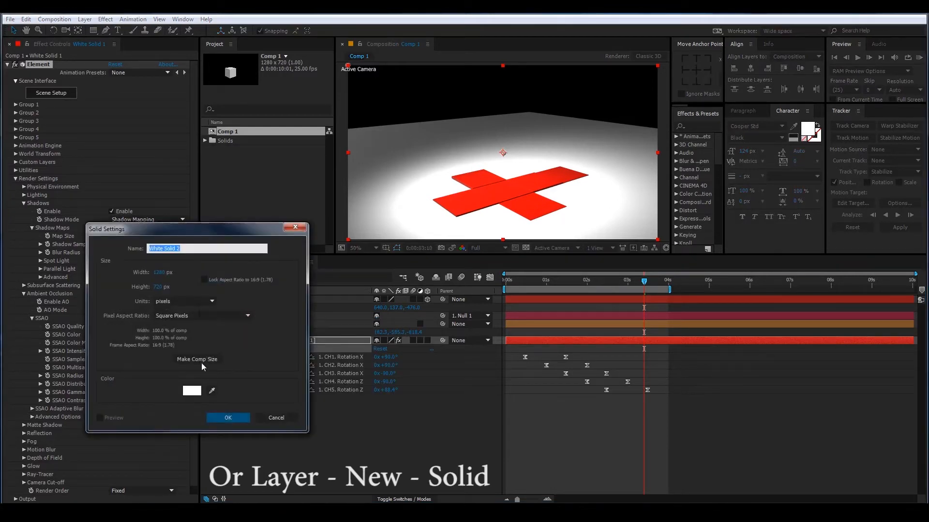
click(229, 420)
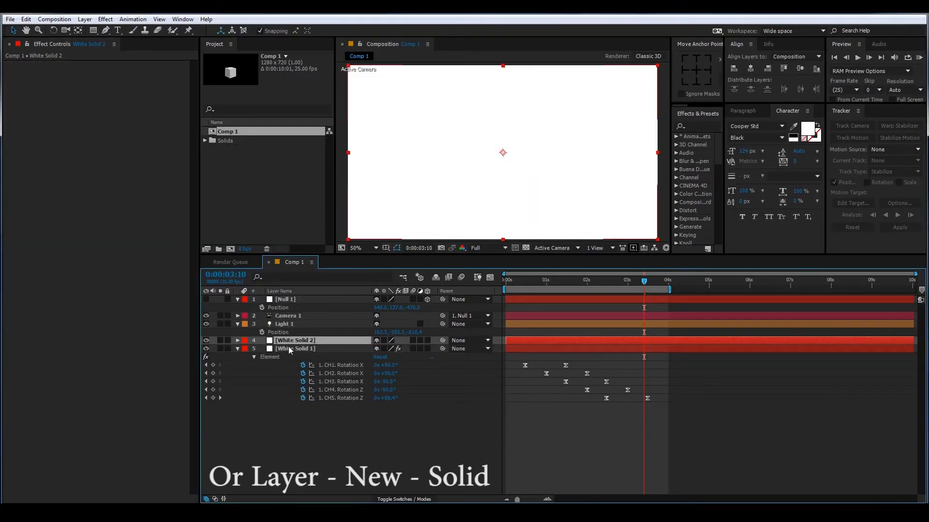
drag(293, 340, 304, 440)
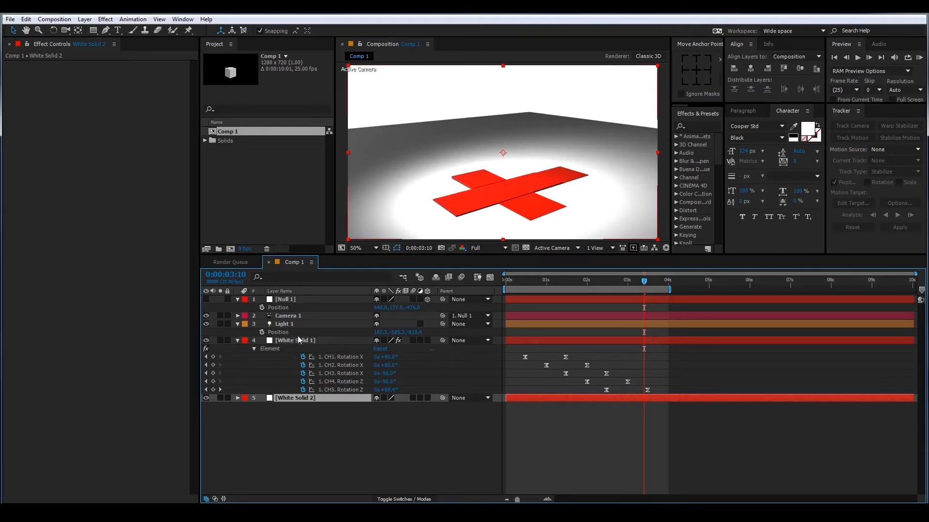
Step: Reopen White Solid 1's Element scene and enable Matte Shadow in the floor plane's Default material
click(284, 341)
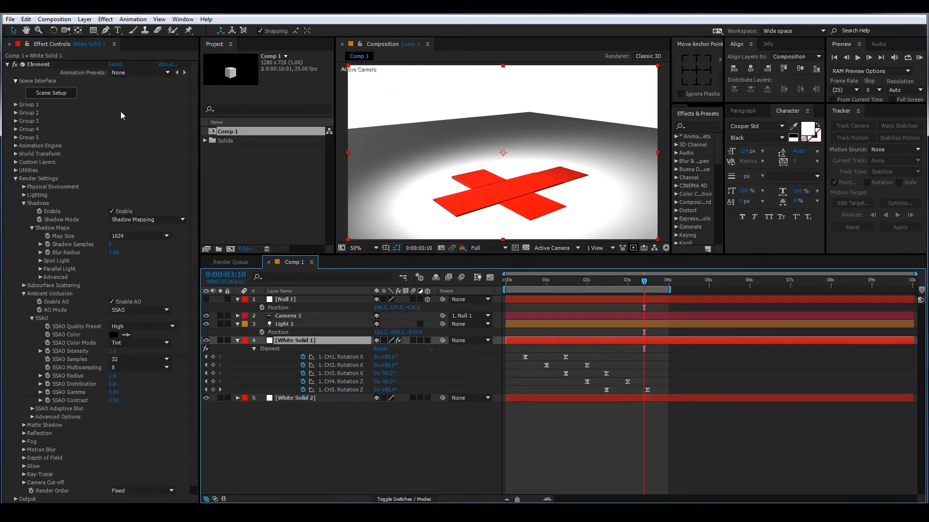
click(65, 94)
click(69, 94)
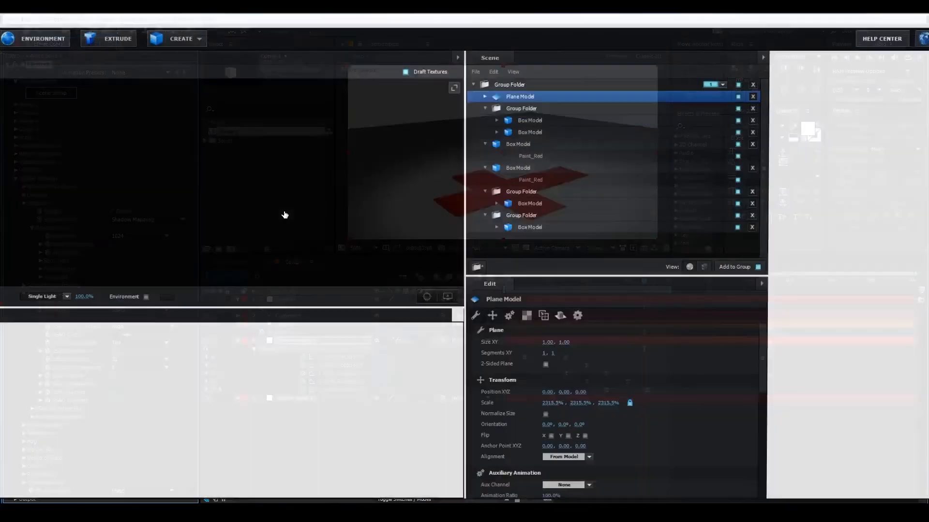
click(481, 95)
click(520, 108)
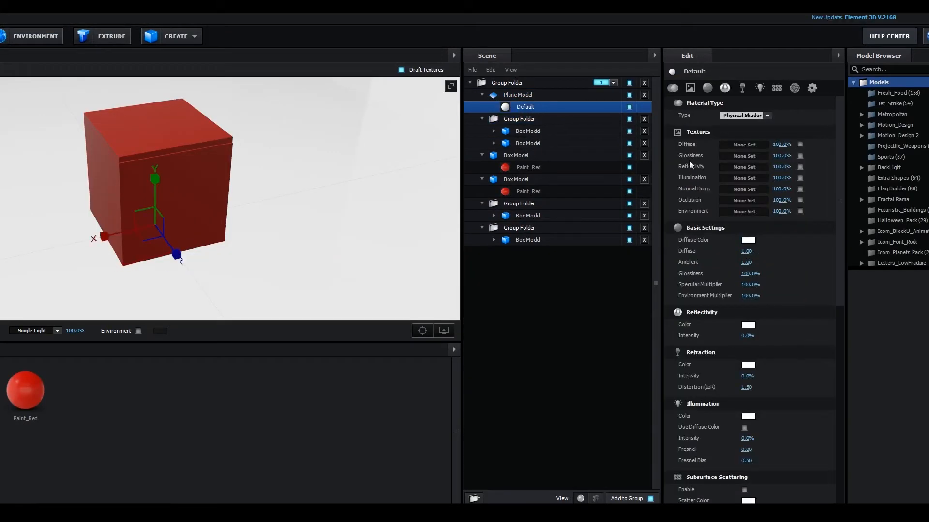
scroll(760, 304, down, 12)
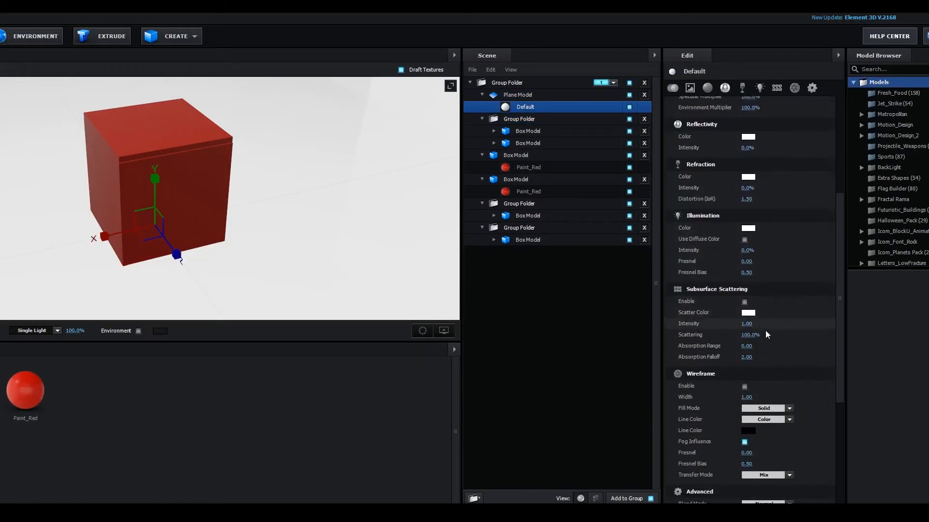
scroll(766, 344, down, 5)
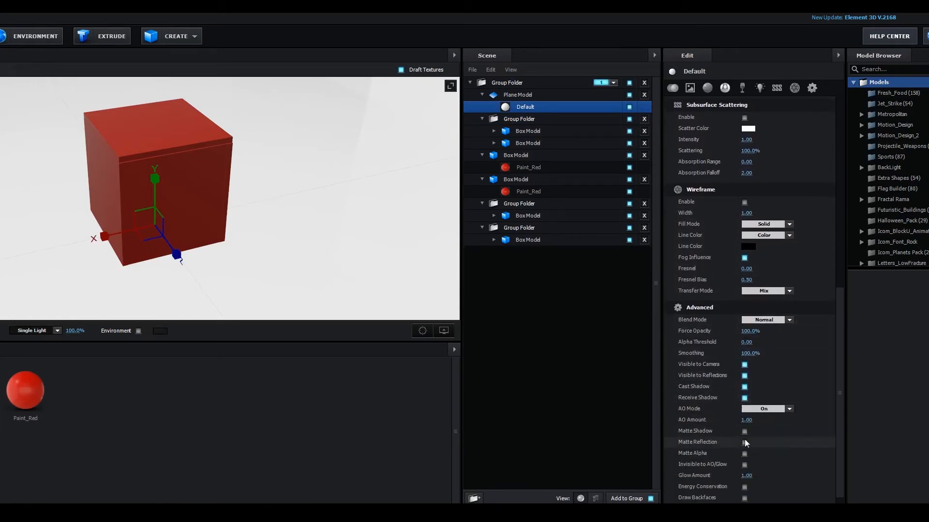
click(744, 431)
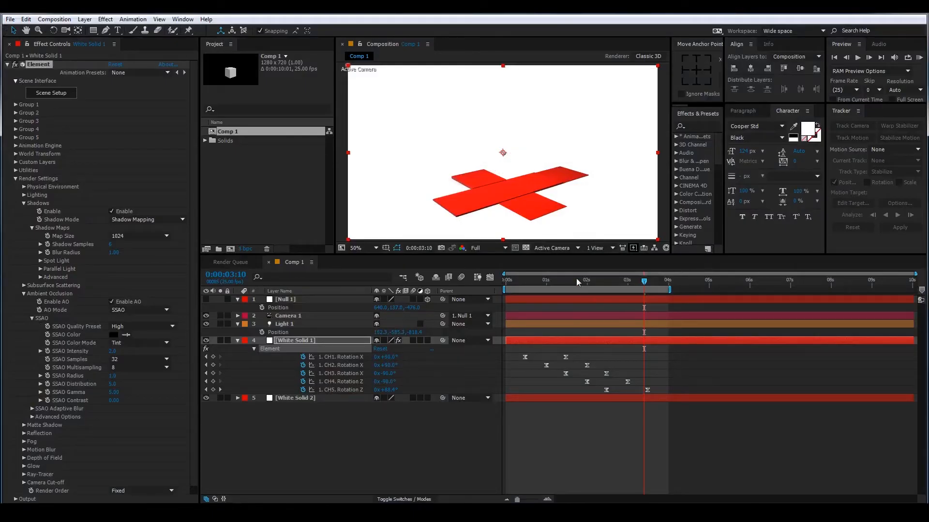
Step: Return to the start of the timeline and preview the box-unfolding animation
click(574, 281)
drag(574, 280, 483, 292)
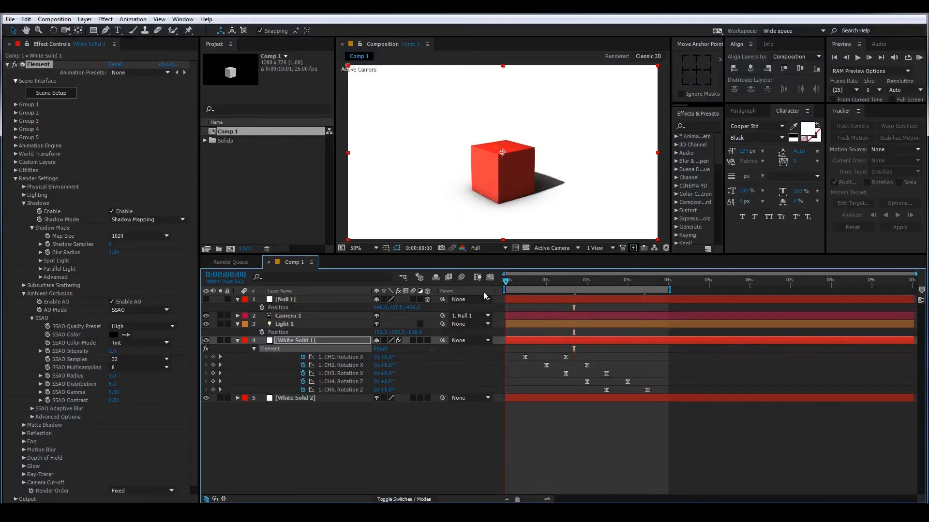
click(608, 478)
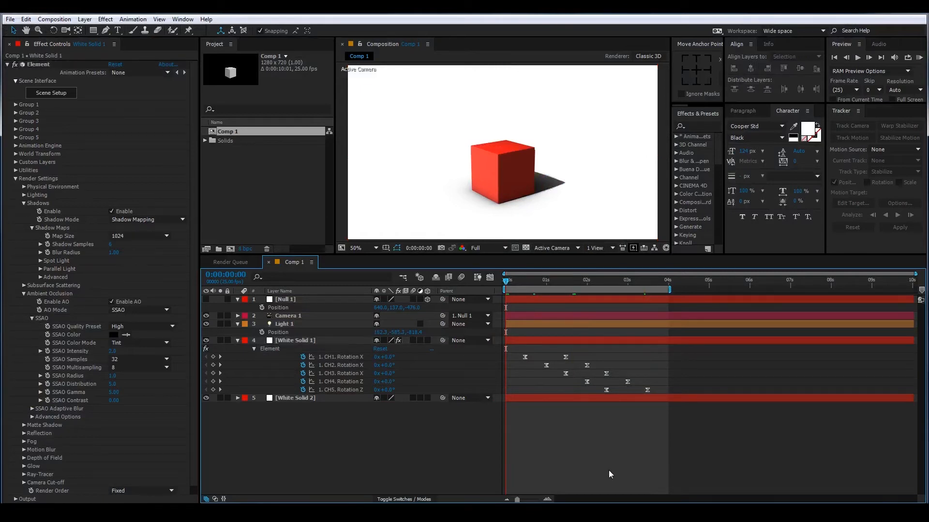
key(space)
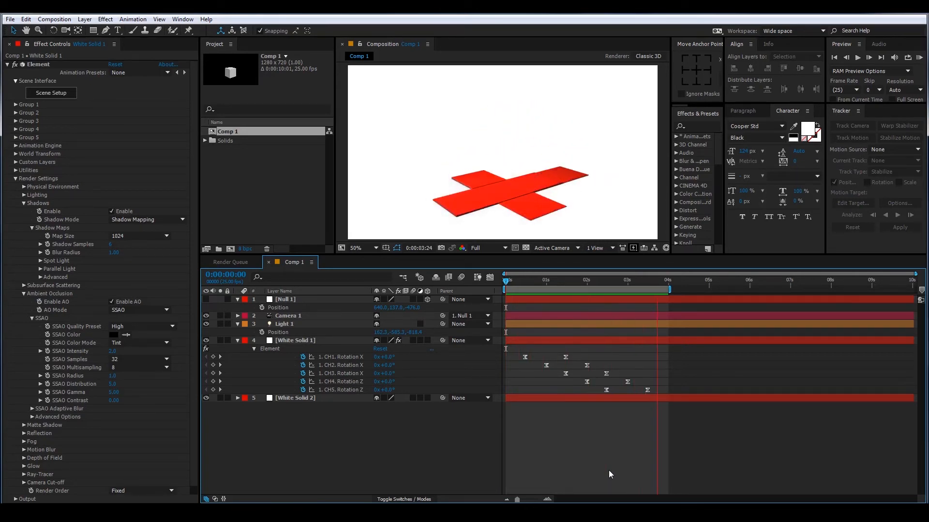
key(space)
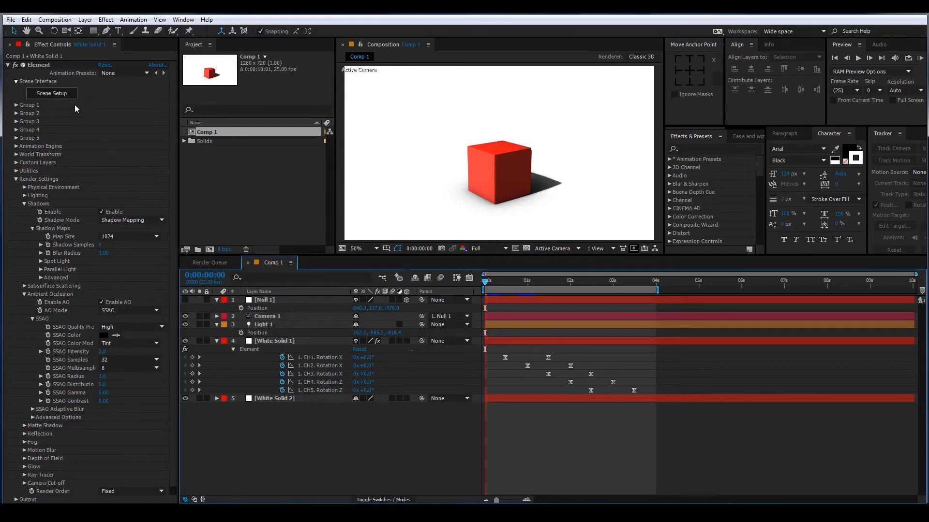
Step: Reopen the Element scene and hide the box's front panel, the second Box Model in the first nested group folder
click(63, 94)
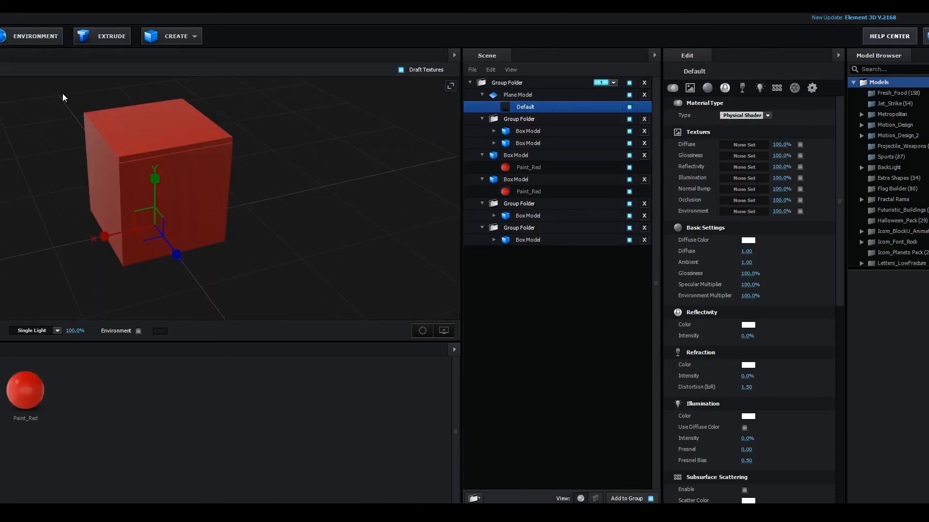
click(616, 154)
click(628, 143)
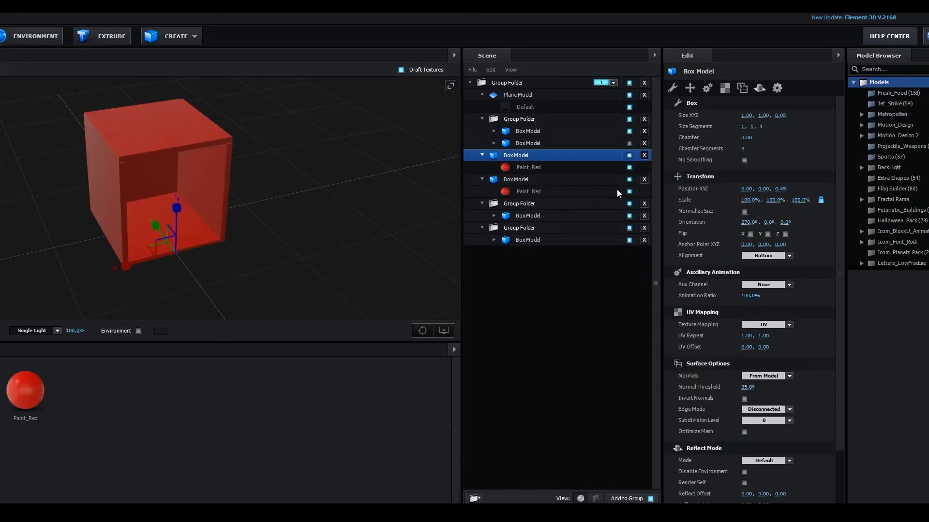
Step: Add the green apple model from the Fresh_Food collection and place it between the two ungrouped Box Models in the scene list
click(898, 93)
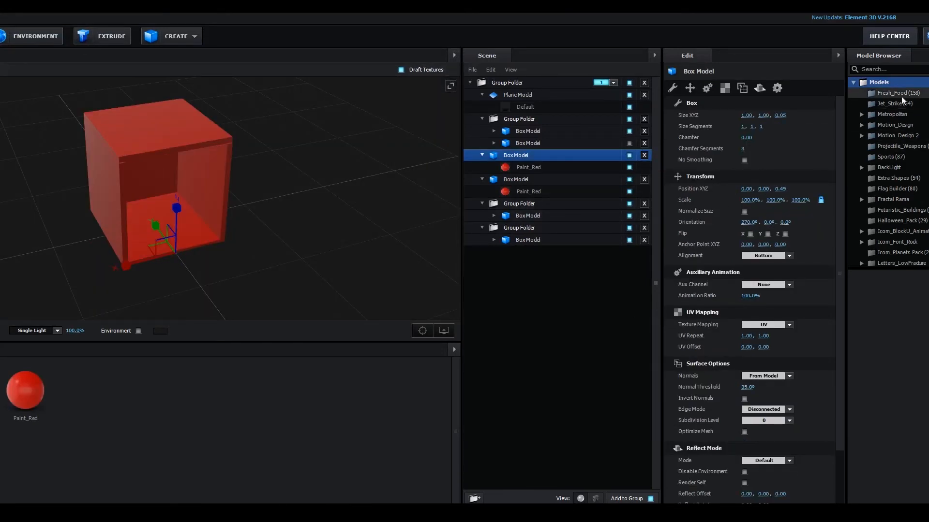
double_click(871, 296)
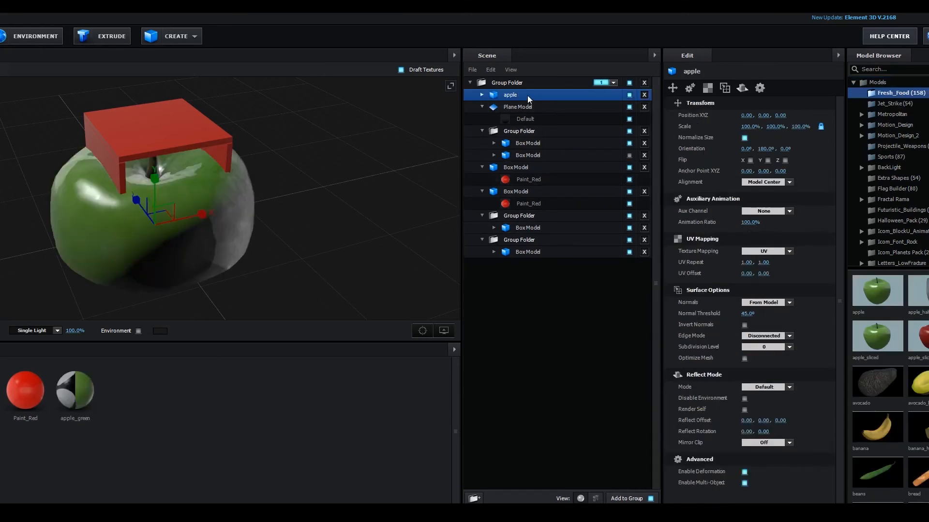
drag(527, 95, 535, 178)
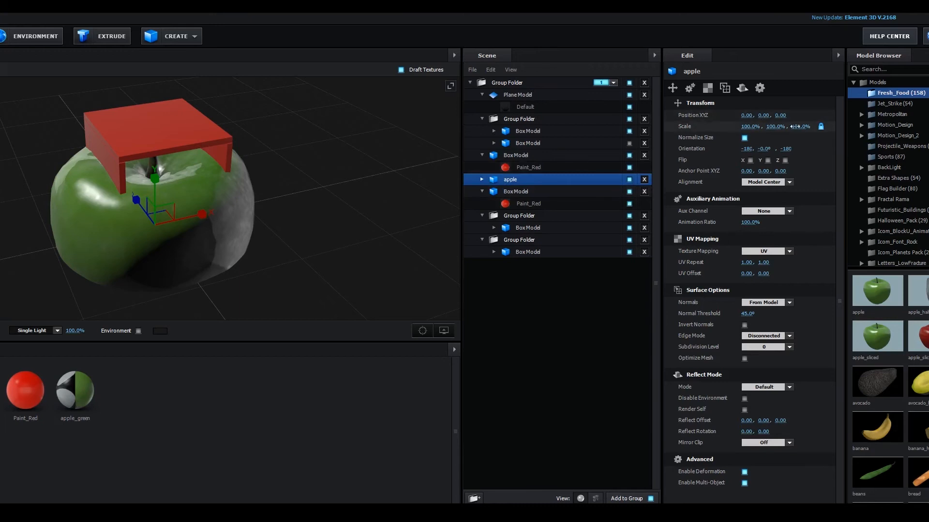
Step: Fit the apple inside the box at 32.5% scale and Y position 0.35, and make the hidden front panel visible again
drag(795, 127, 767, 126)
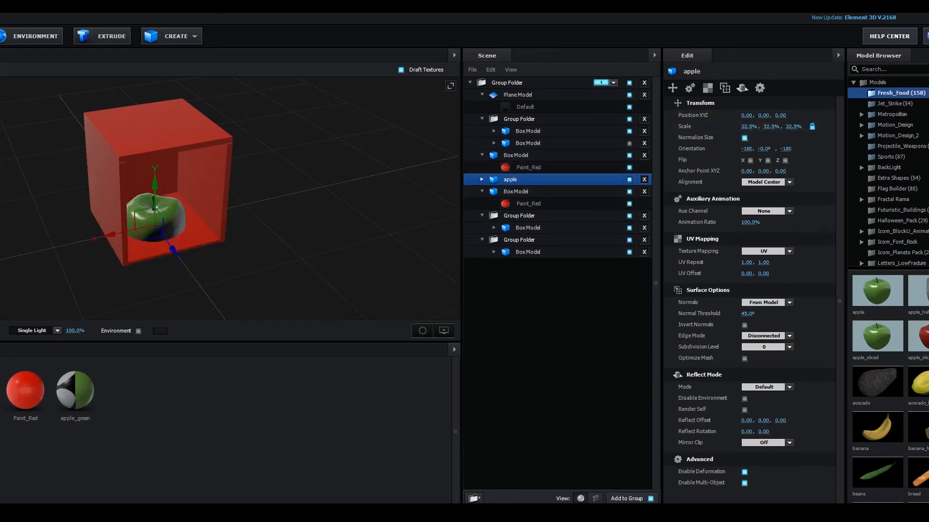
drag(155, 186, 155, 157)
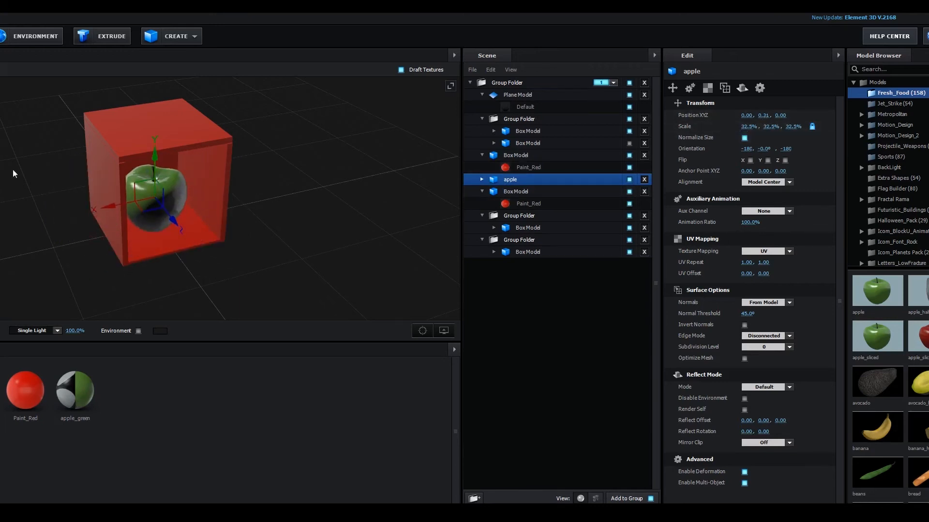
drag(13, 170, 0, 124)
drag(154, 154, 156, 148)
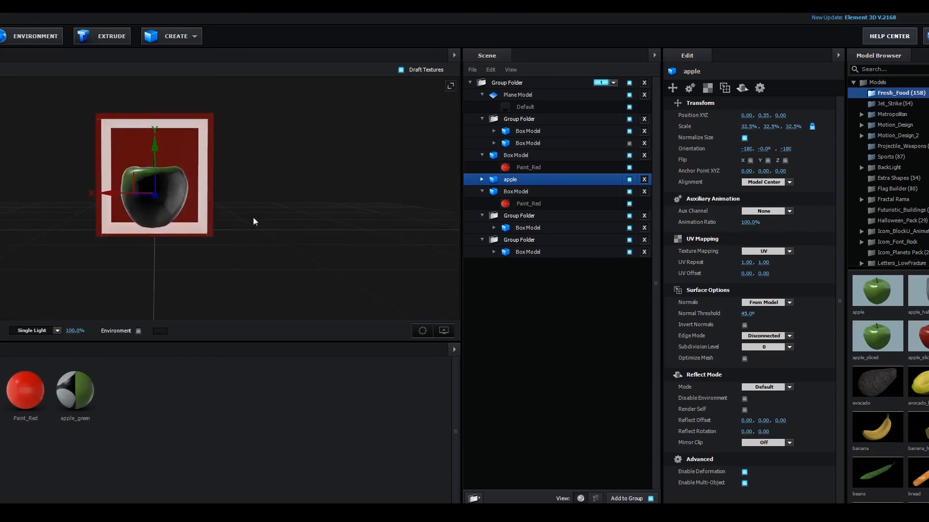
drag(253, 221, 324, 266)
click(629, 144)
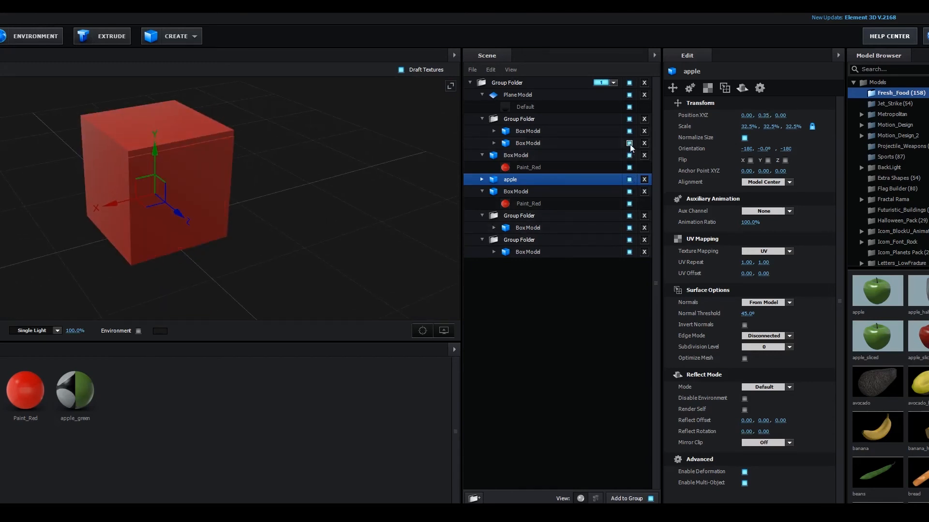